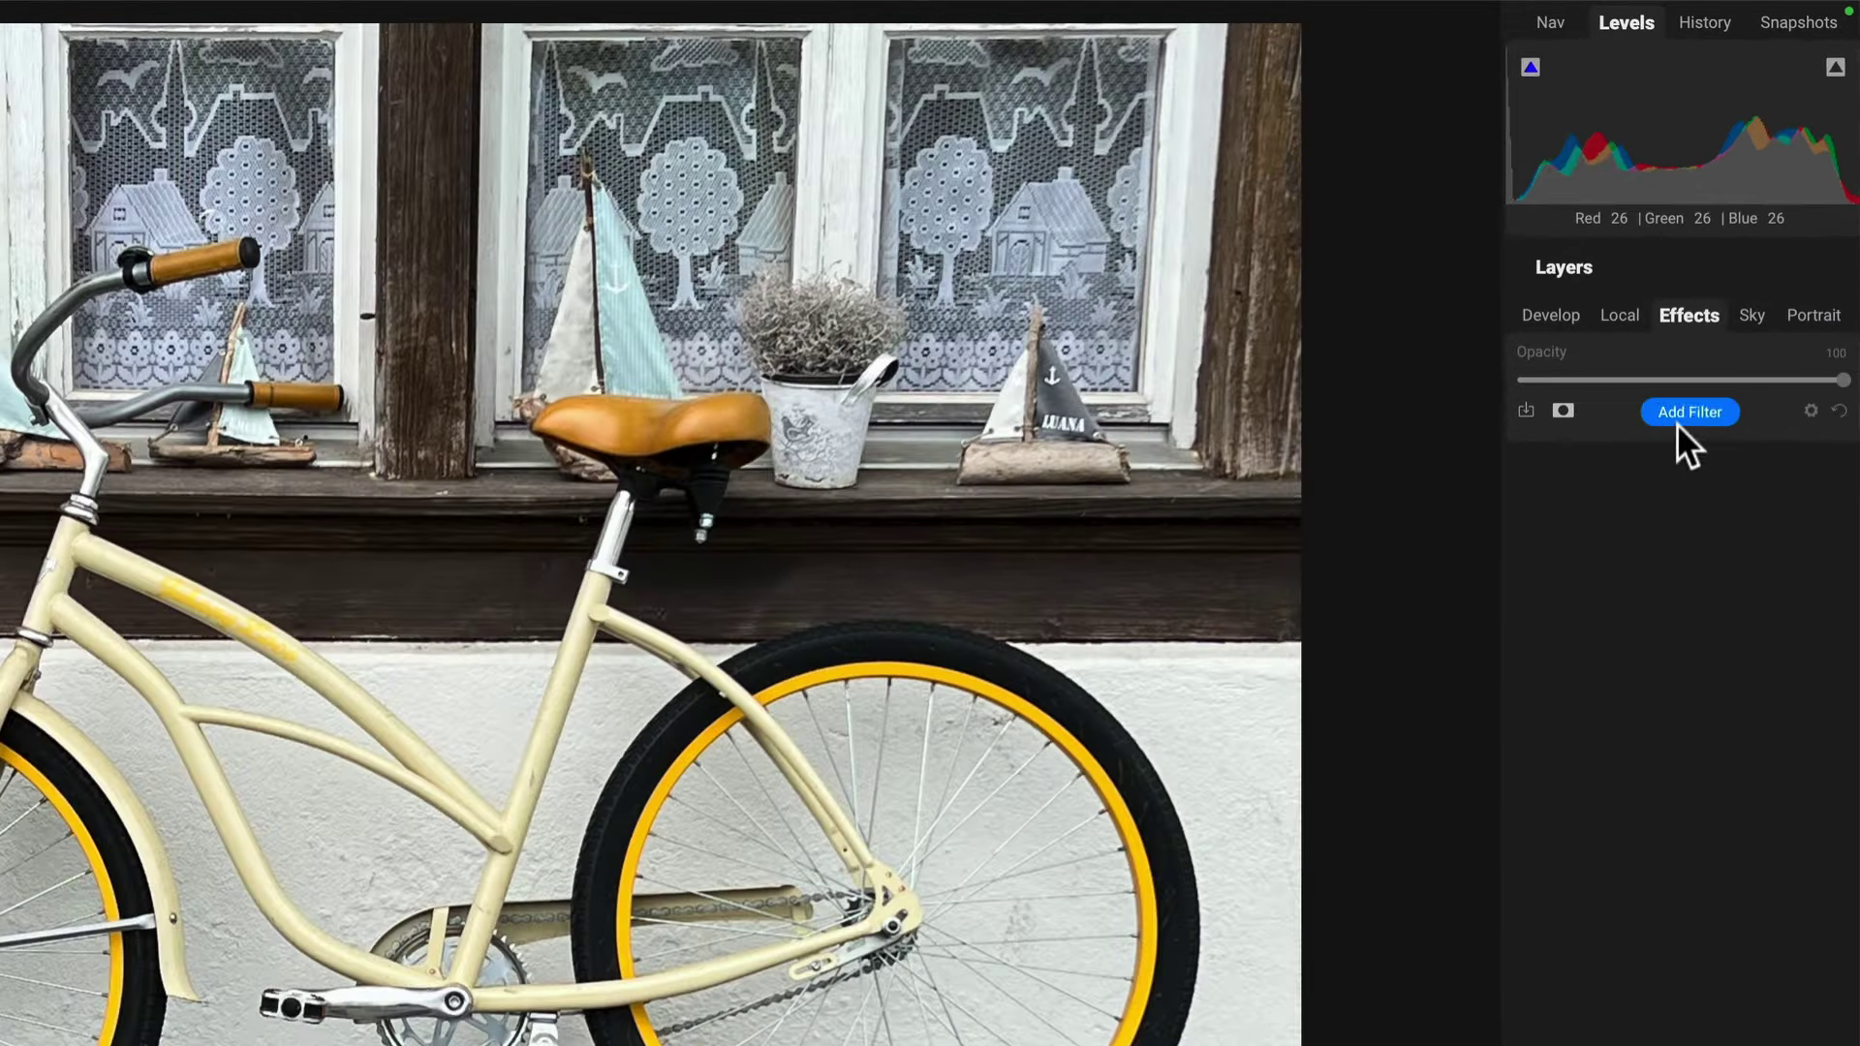
Step: Add a Dynamic Contrast filter and a Color Adjustment filter set to the Fall style
{"action": "left_click", "coordinate": [1743, 276]}
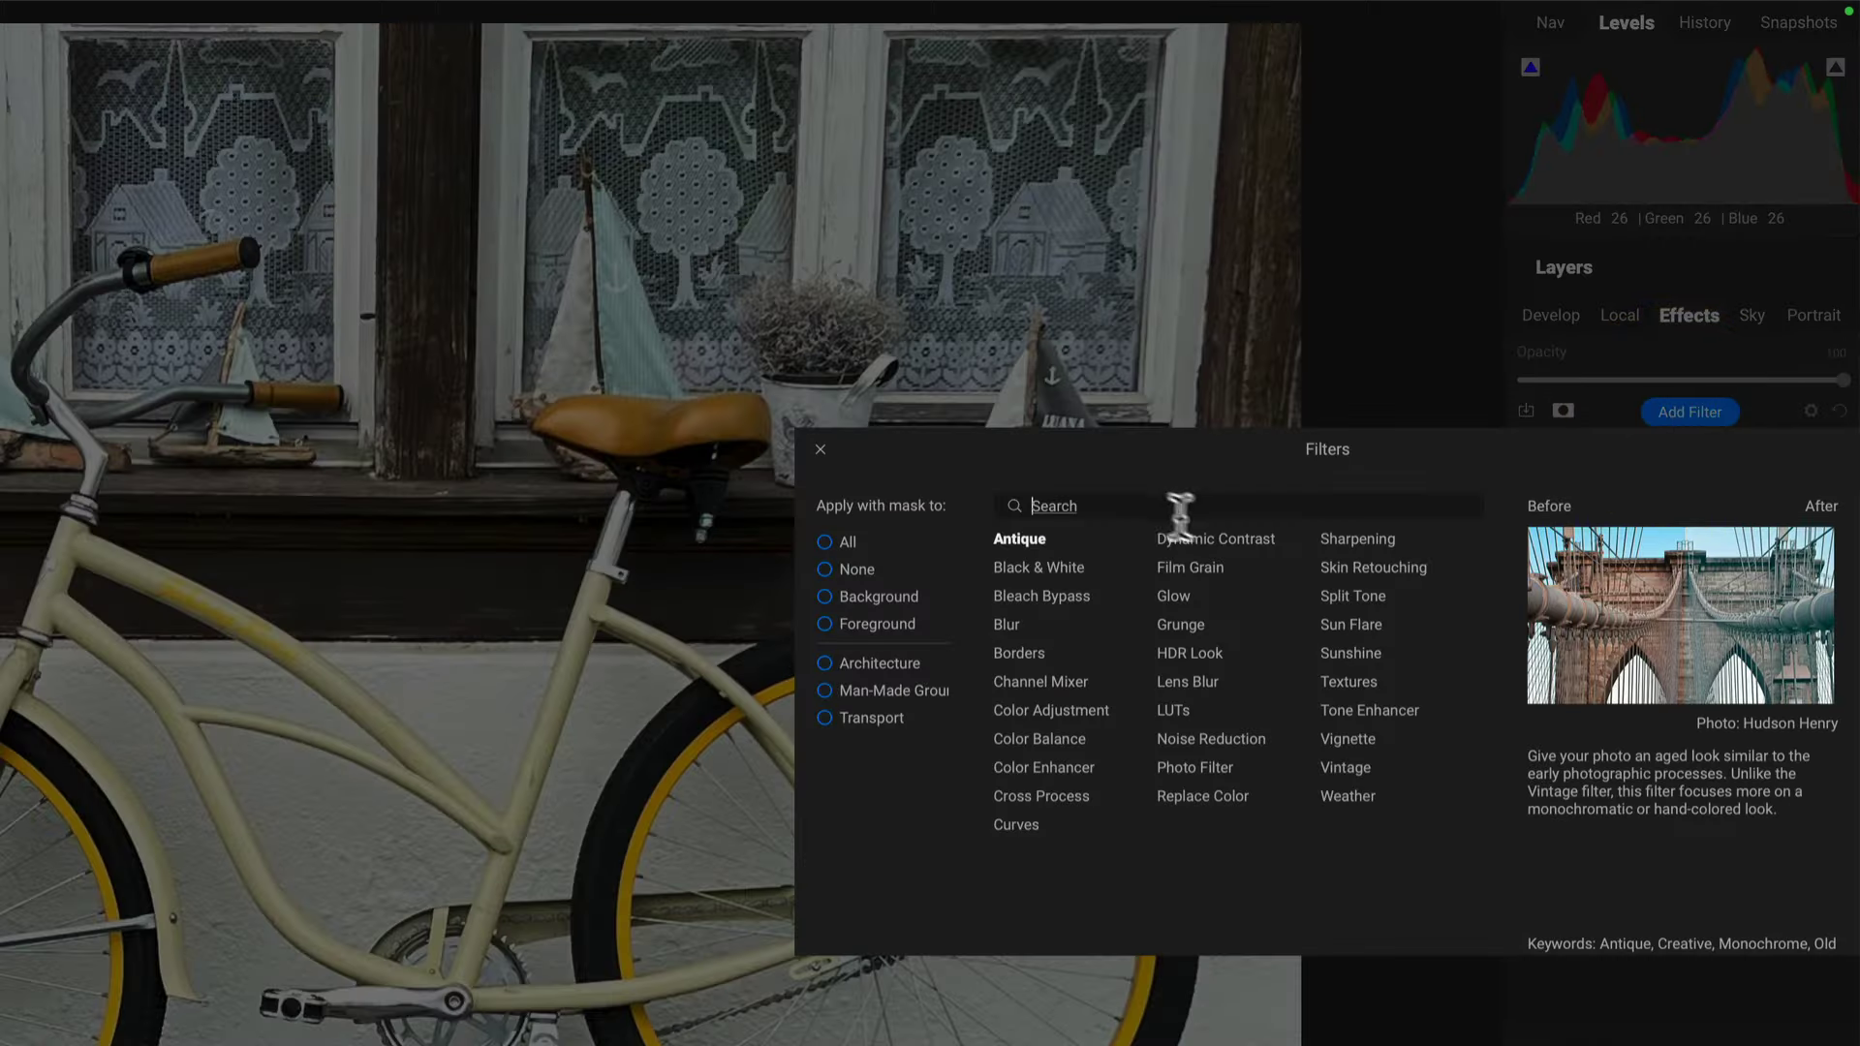
{"action": "left_click", "coordinate": [1198, 534]}
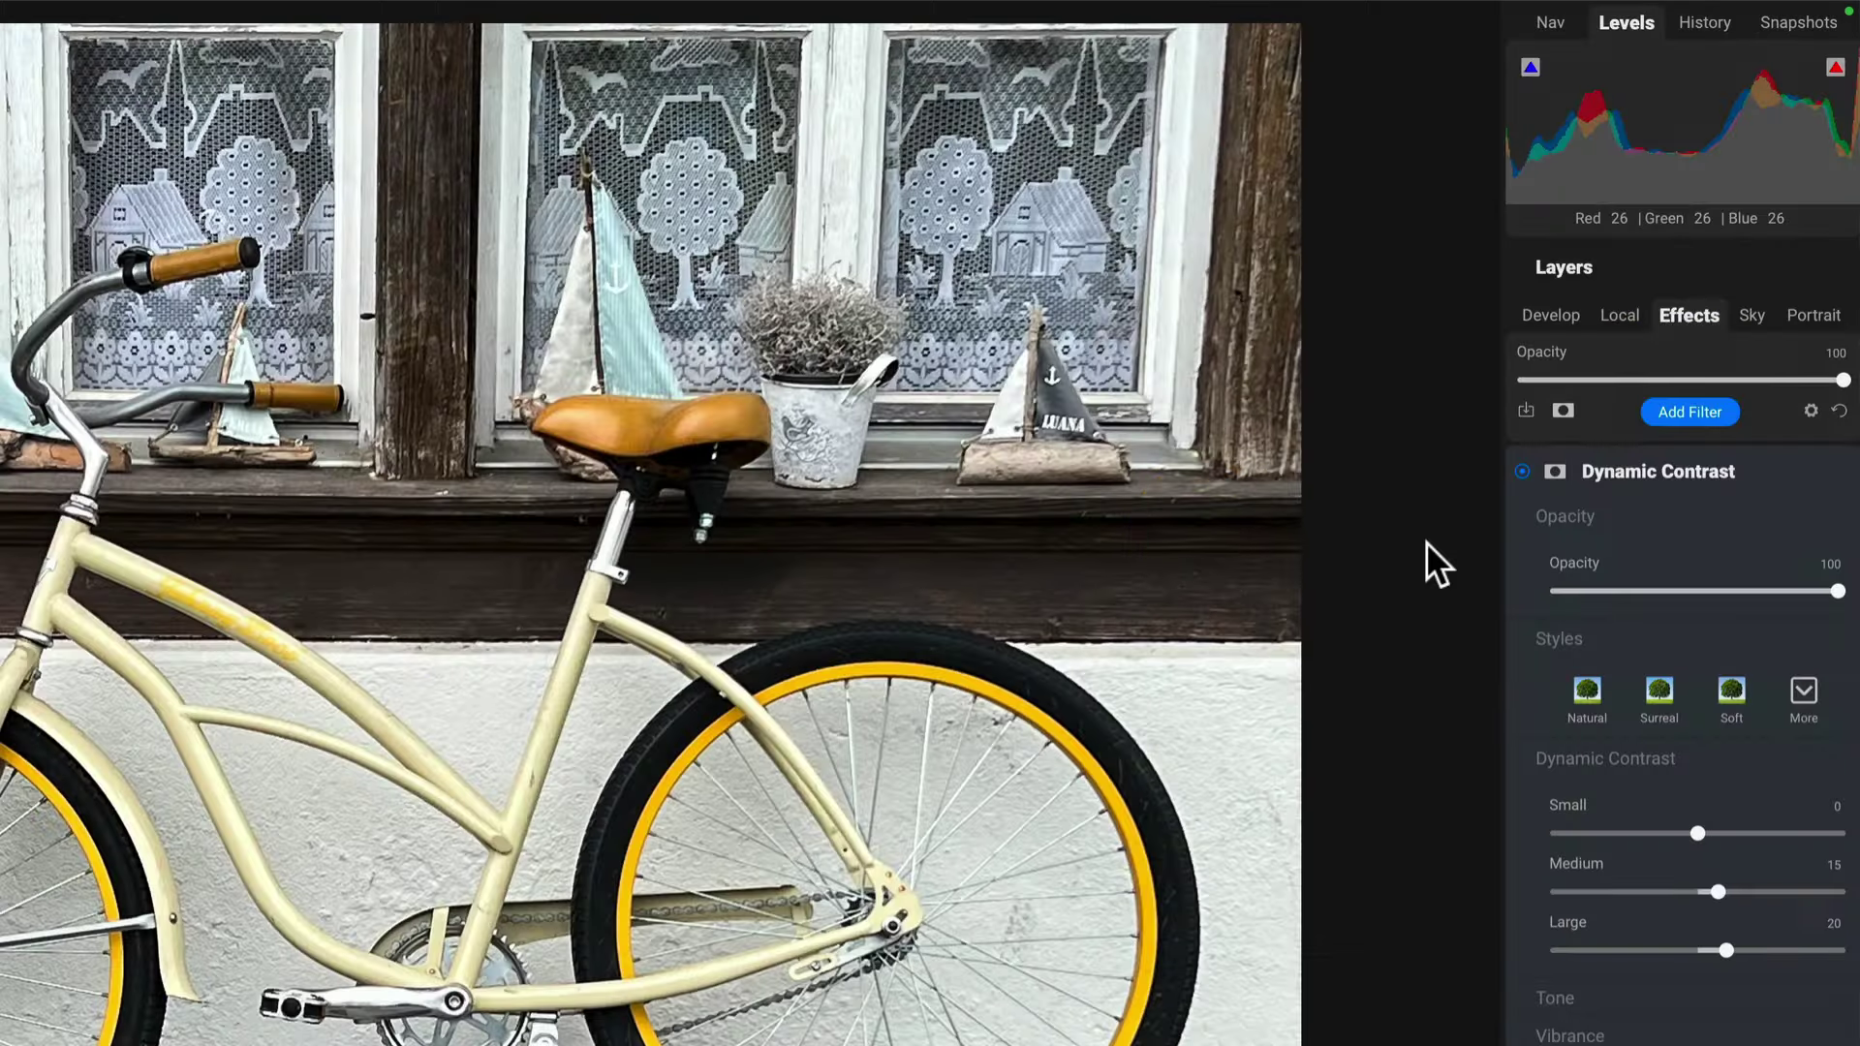
{"action": "left_click", "coordinate": [1691, 409]}
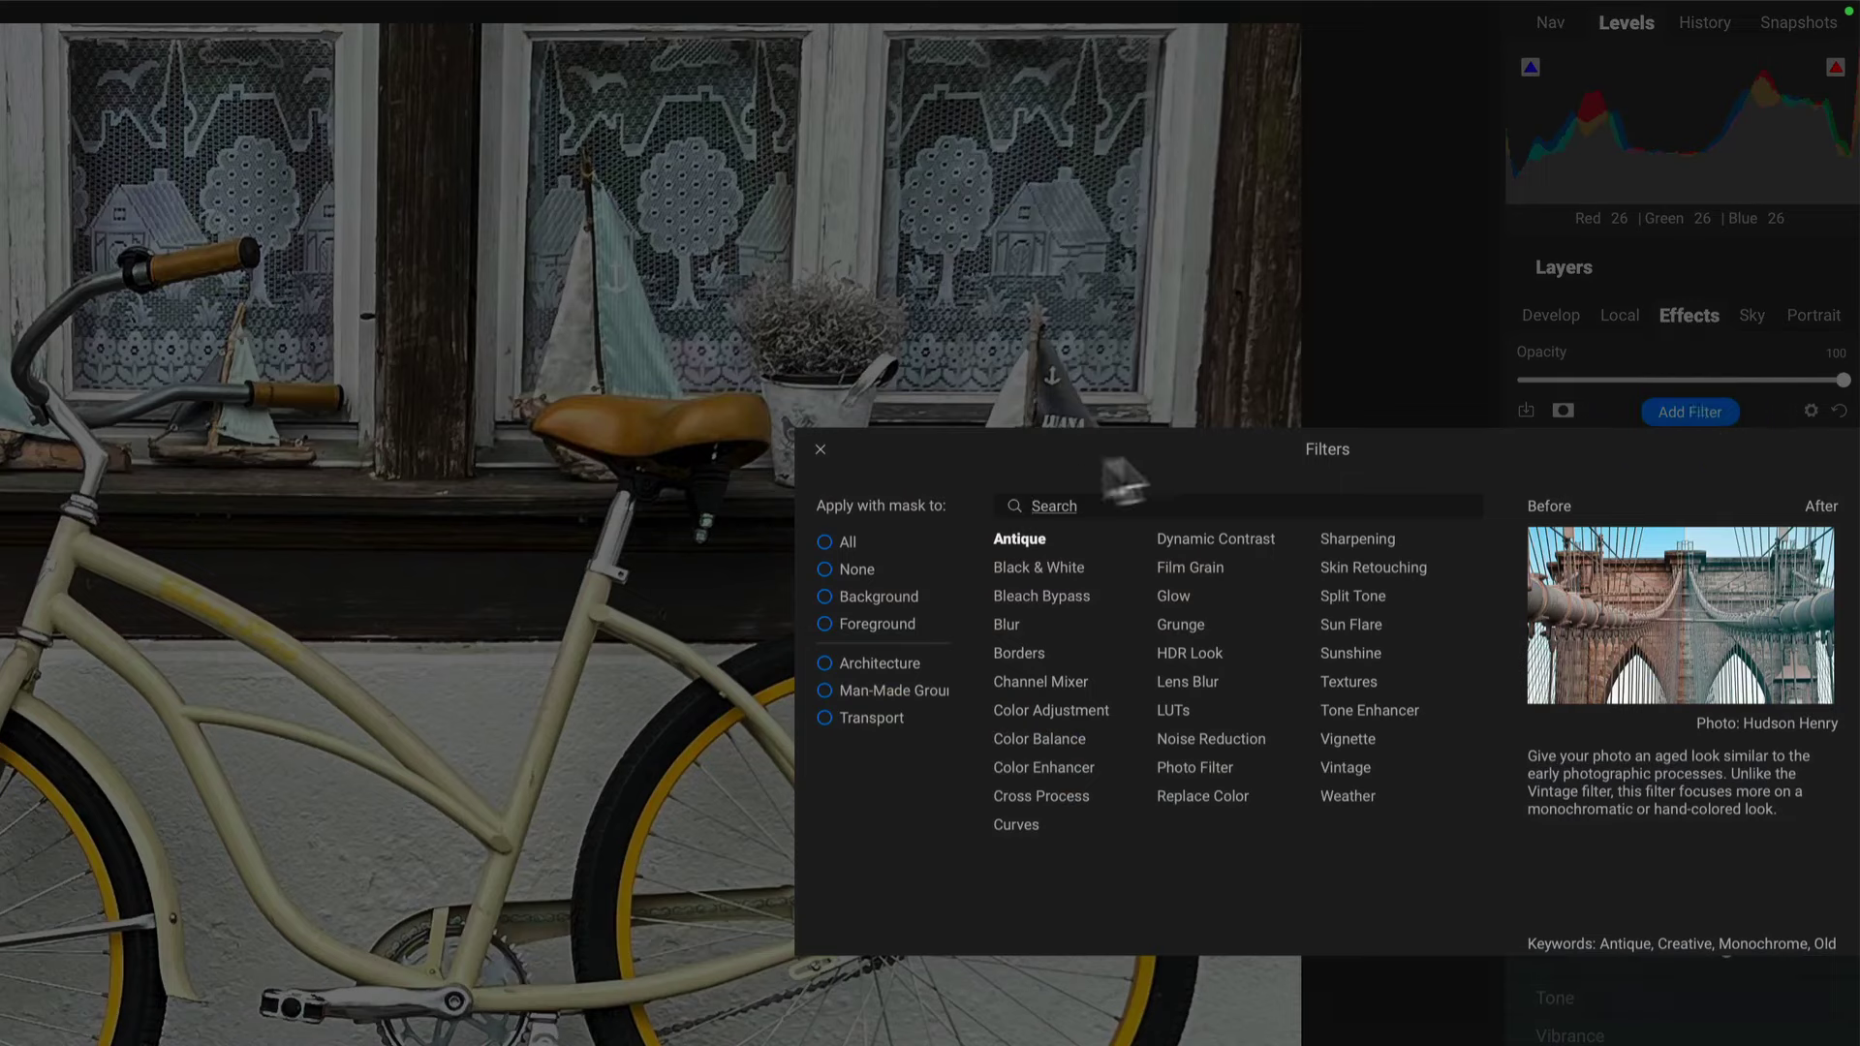
{"action": "left_click", "coordinate": [1036, 712]}
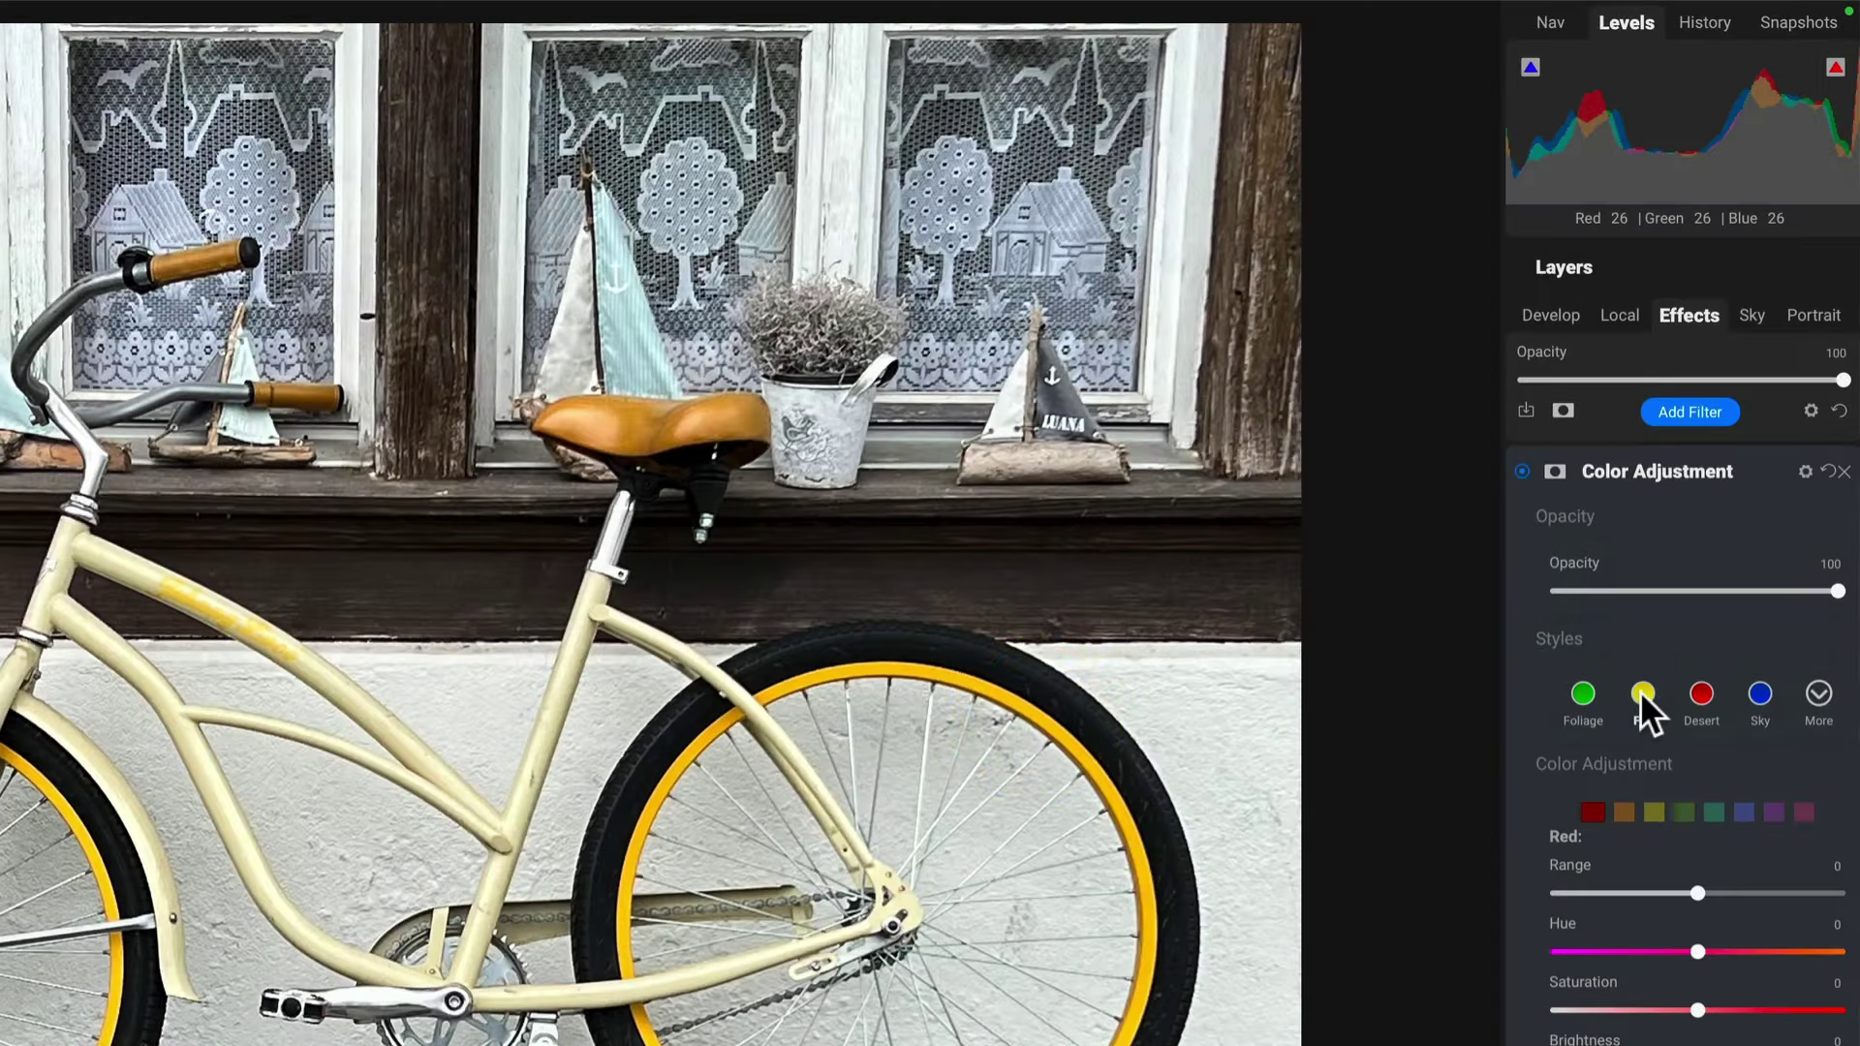
{"action": "left_click", "coordinate": [1640, 691]}
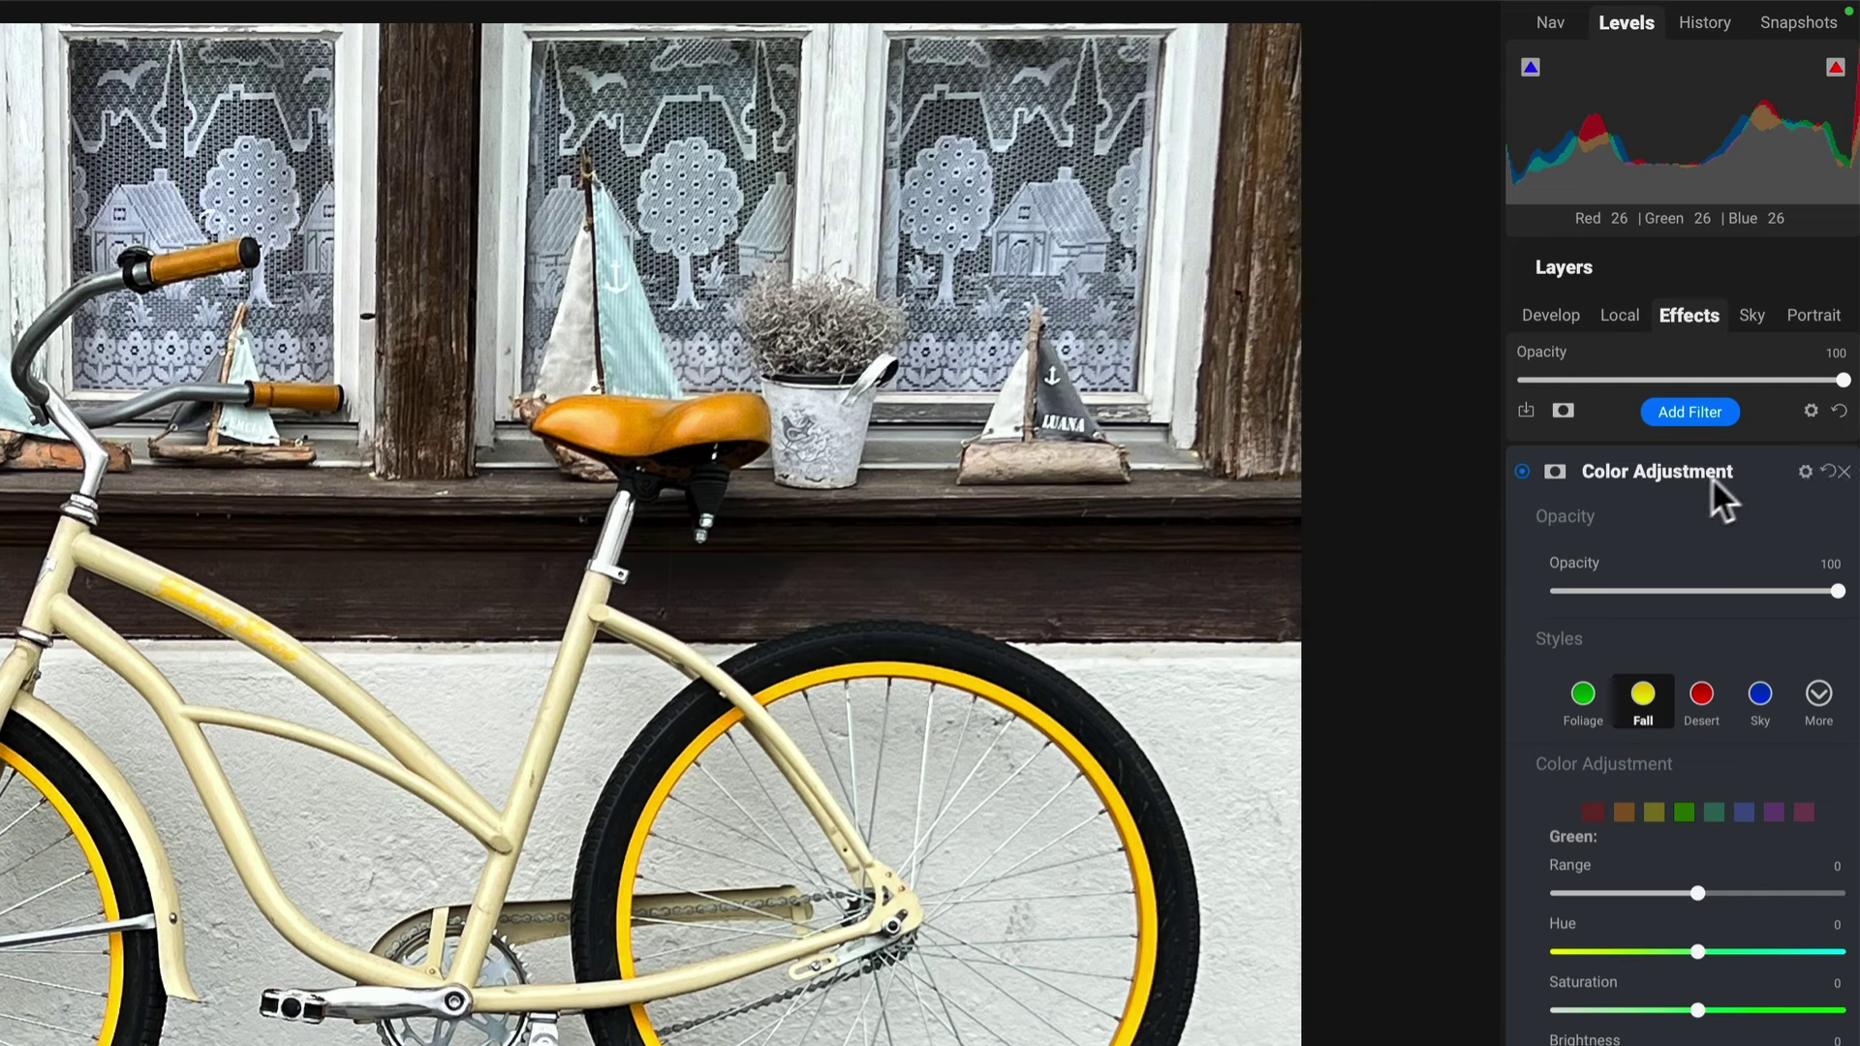
{"action": "left_click", "coordinate": [1739, 471]}
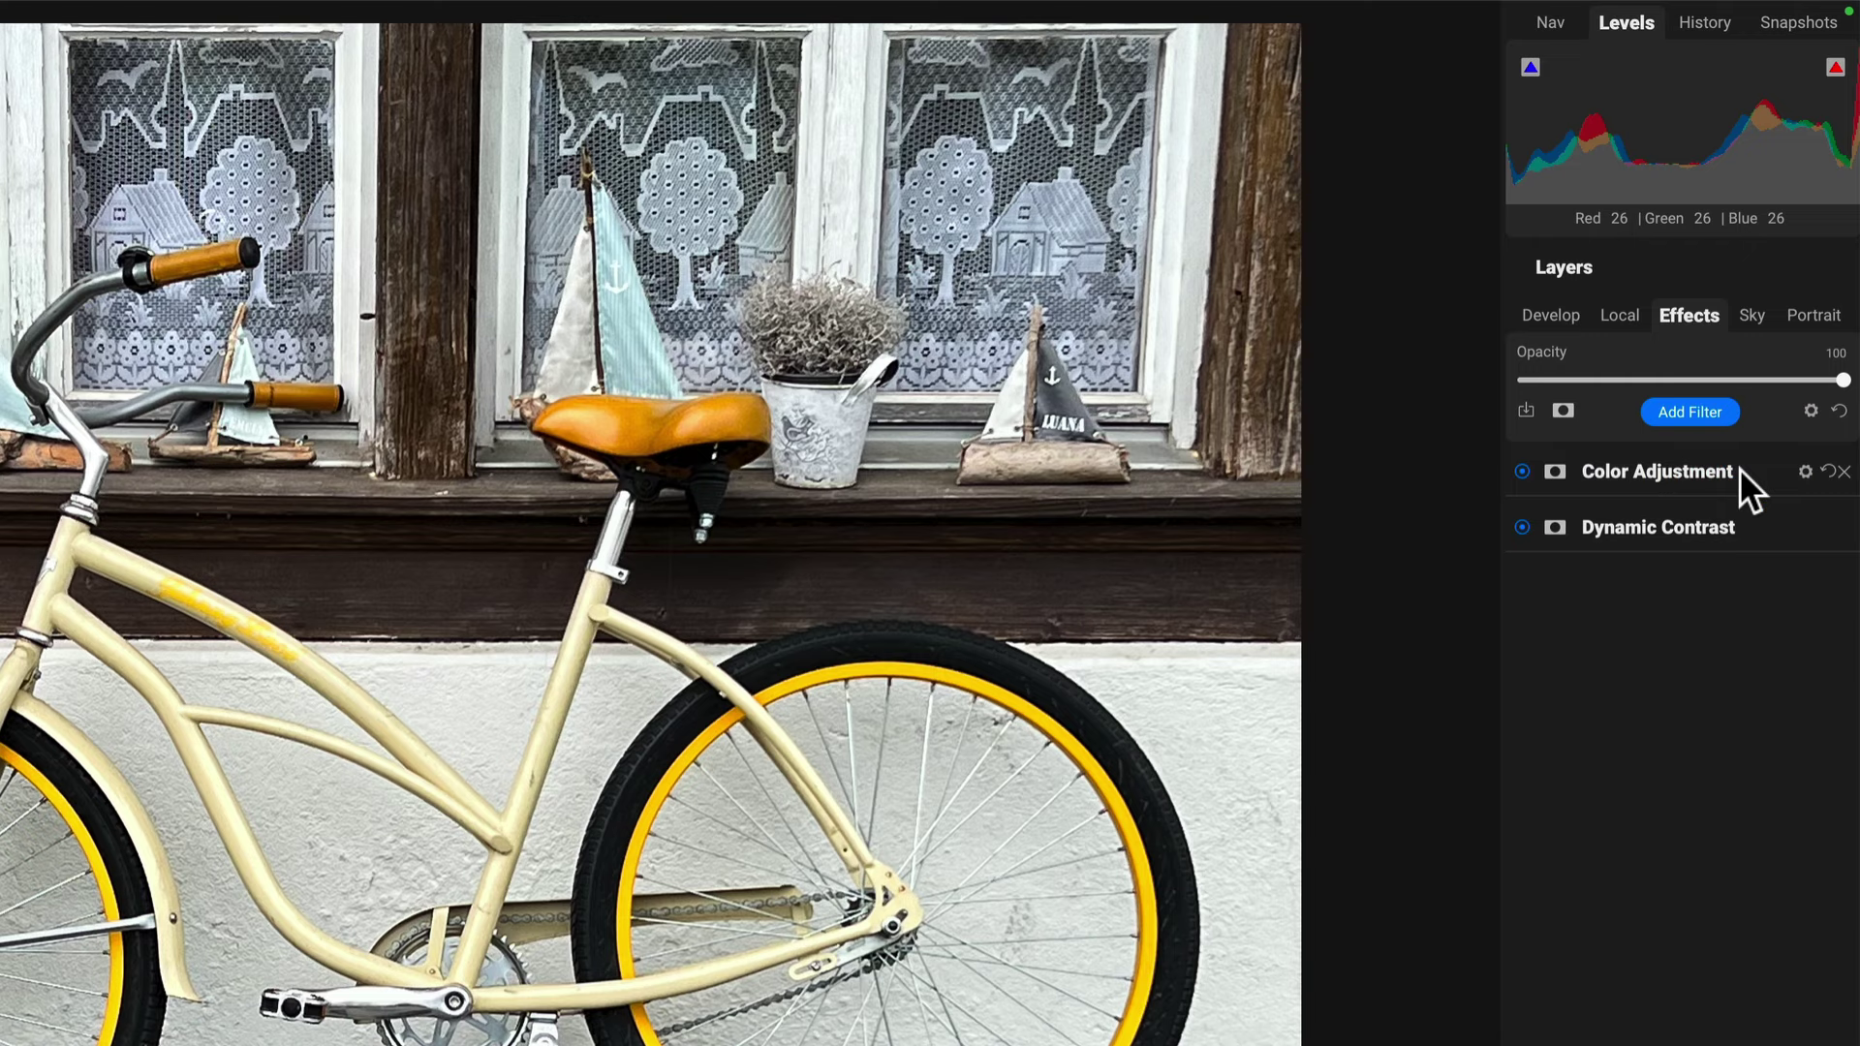
Step: Add a LUTs filter using the Vintage Matte category's 1983 LUT at 86 opacity
{"action": "left_click", "coordinate": [1688, 413]}
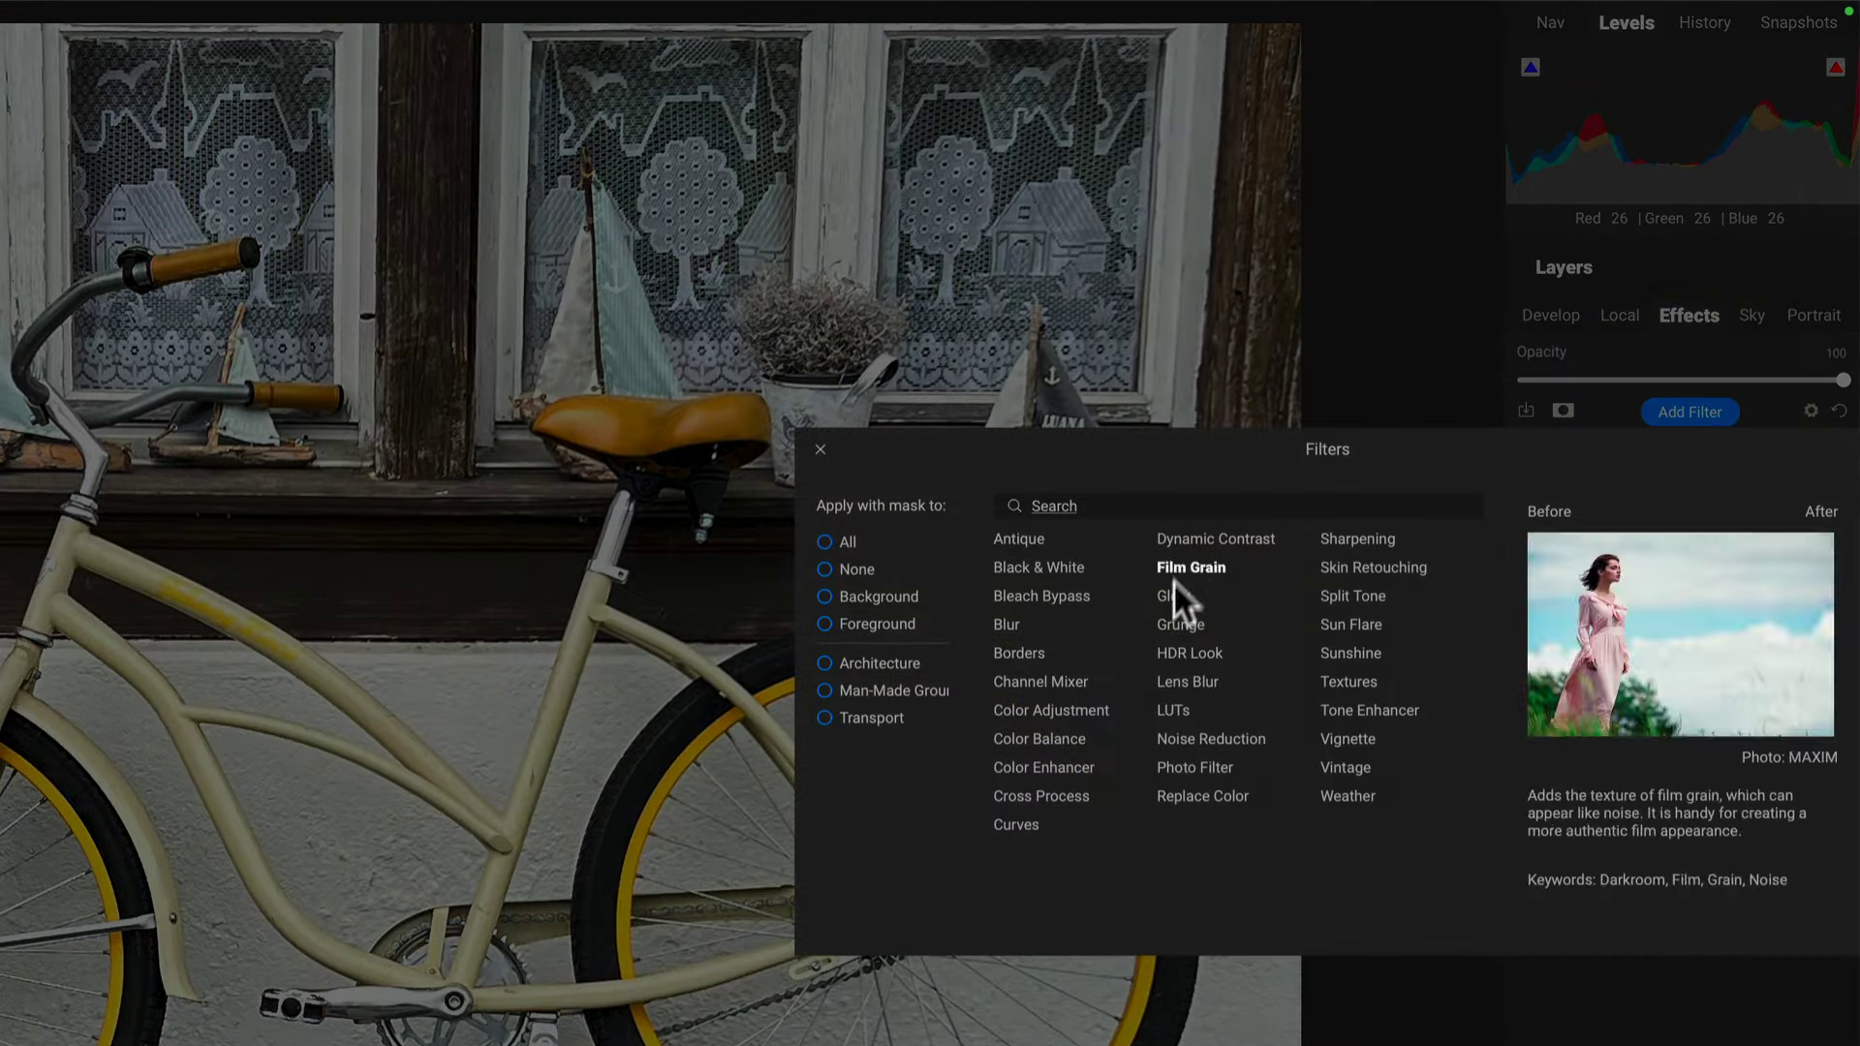
{"action": "left_click", "coordinate": [1172, 709]}
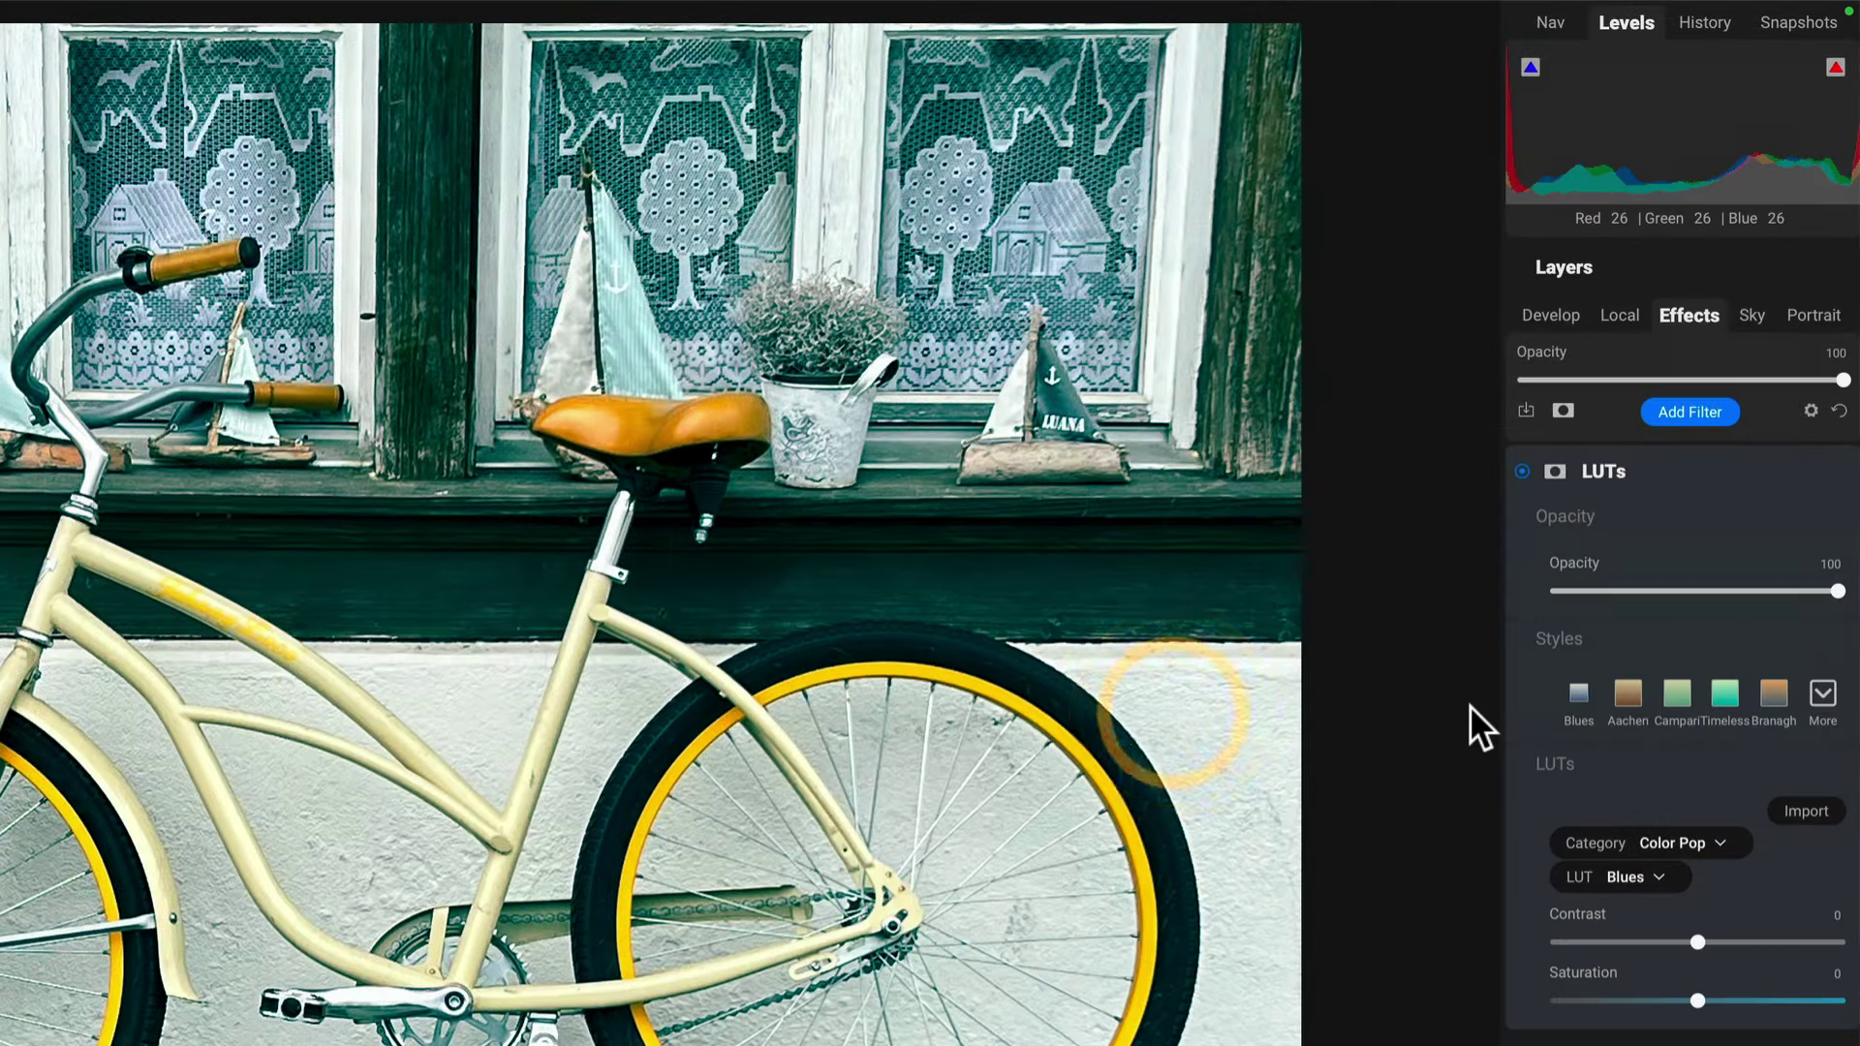
{"action": "left_click", "coordinate": [1573, 641]}
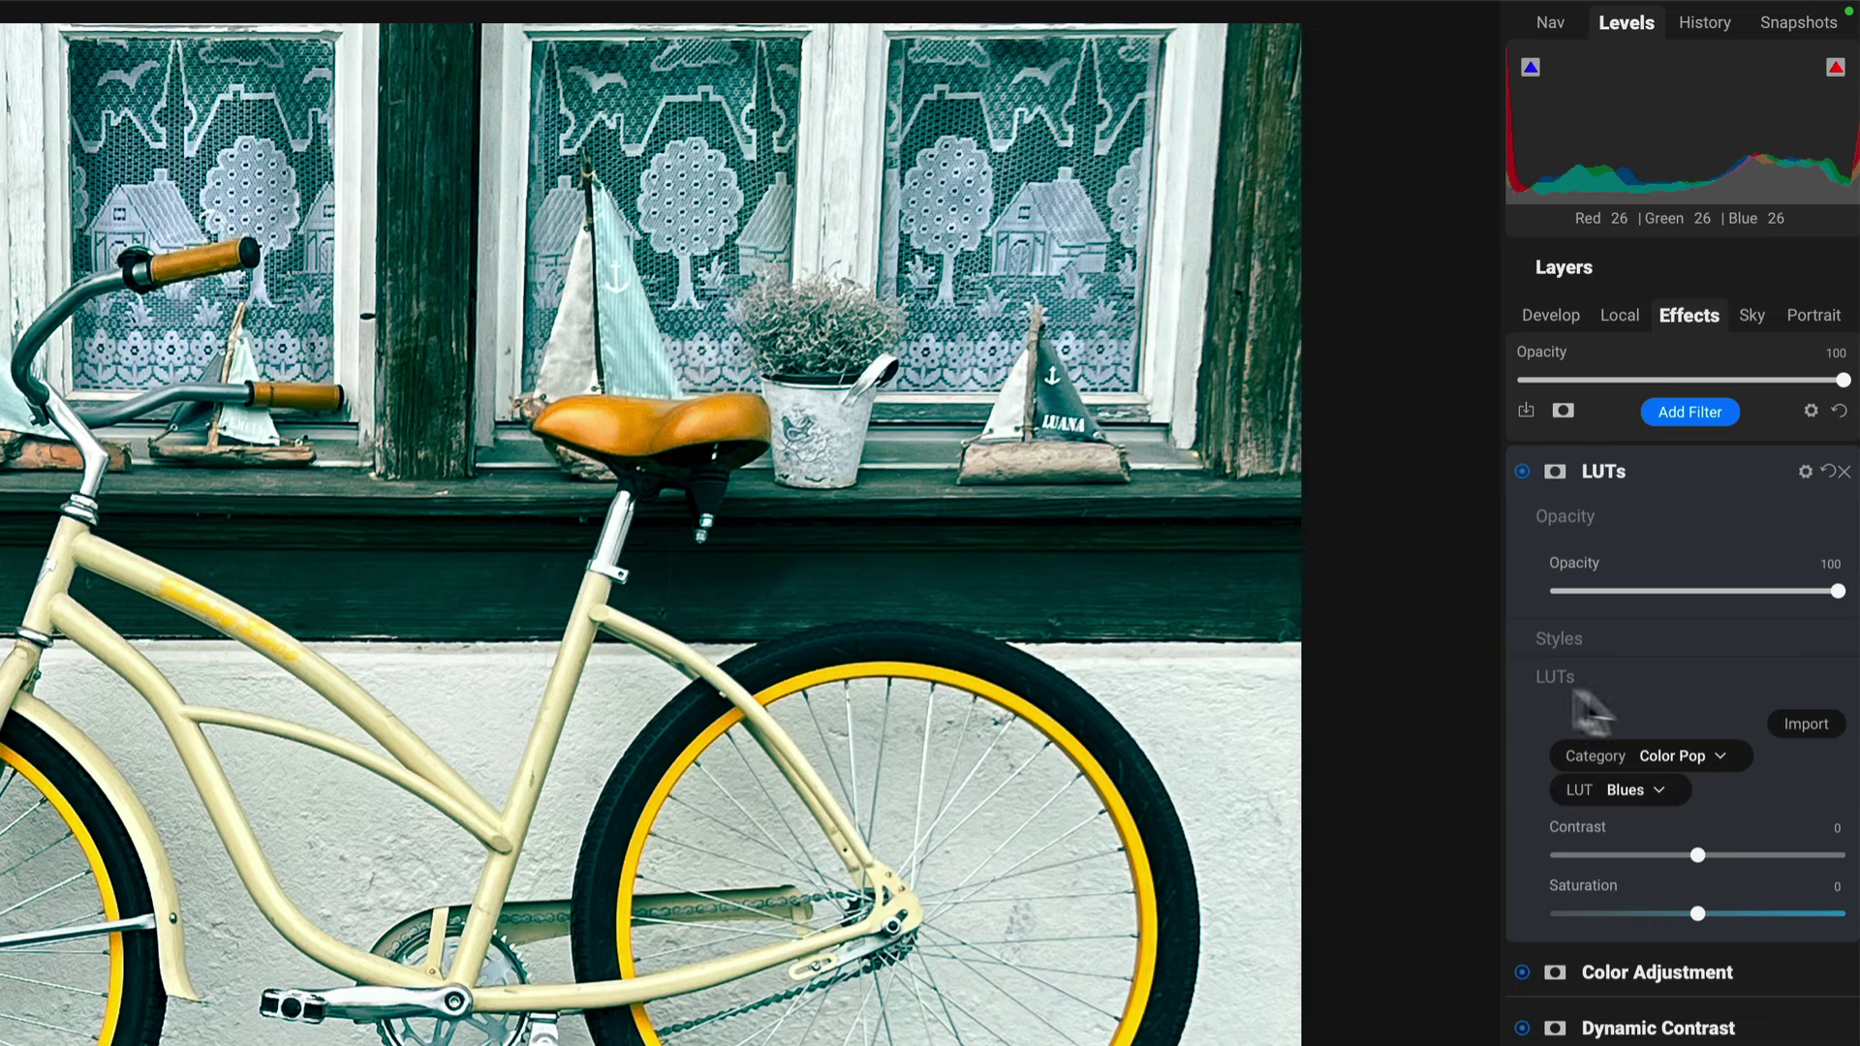
{"action": "left_click", "coordinate": [1676, 759]}
{"action": "left_click", "coordinate": [1675, 776]}
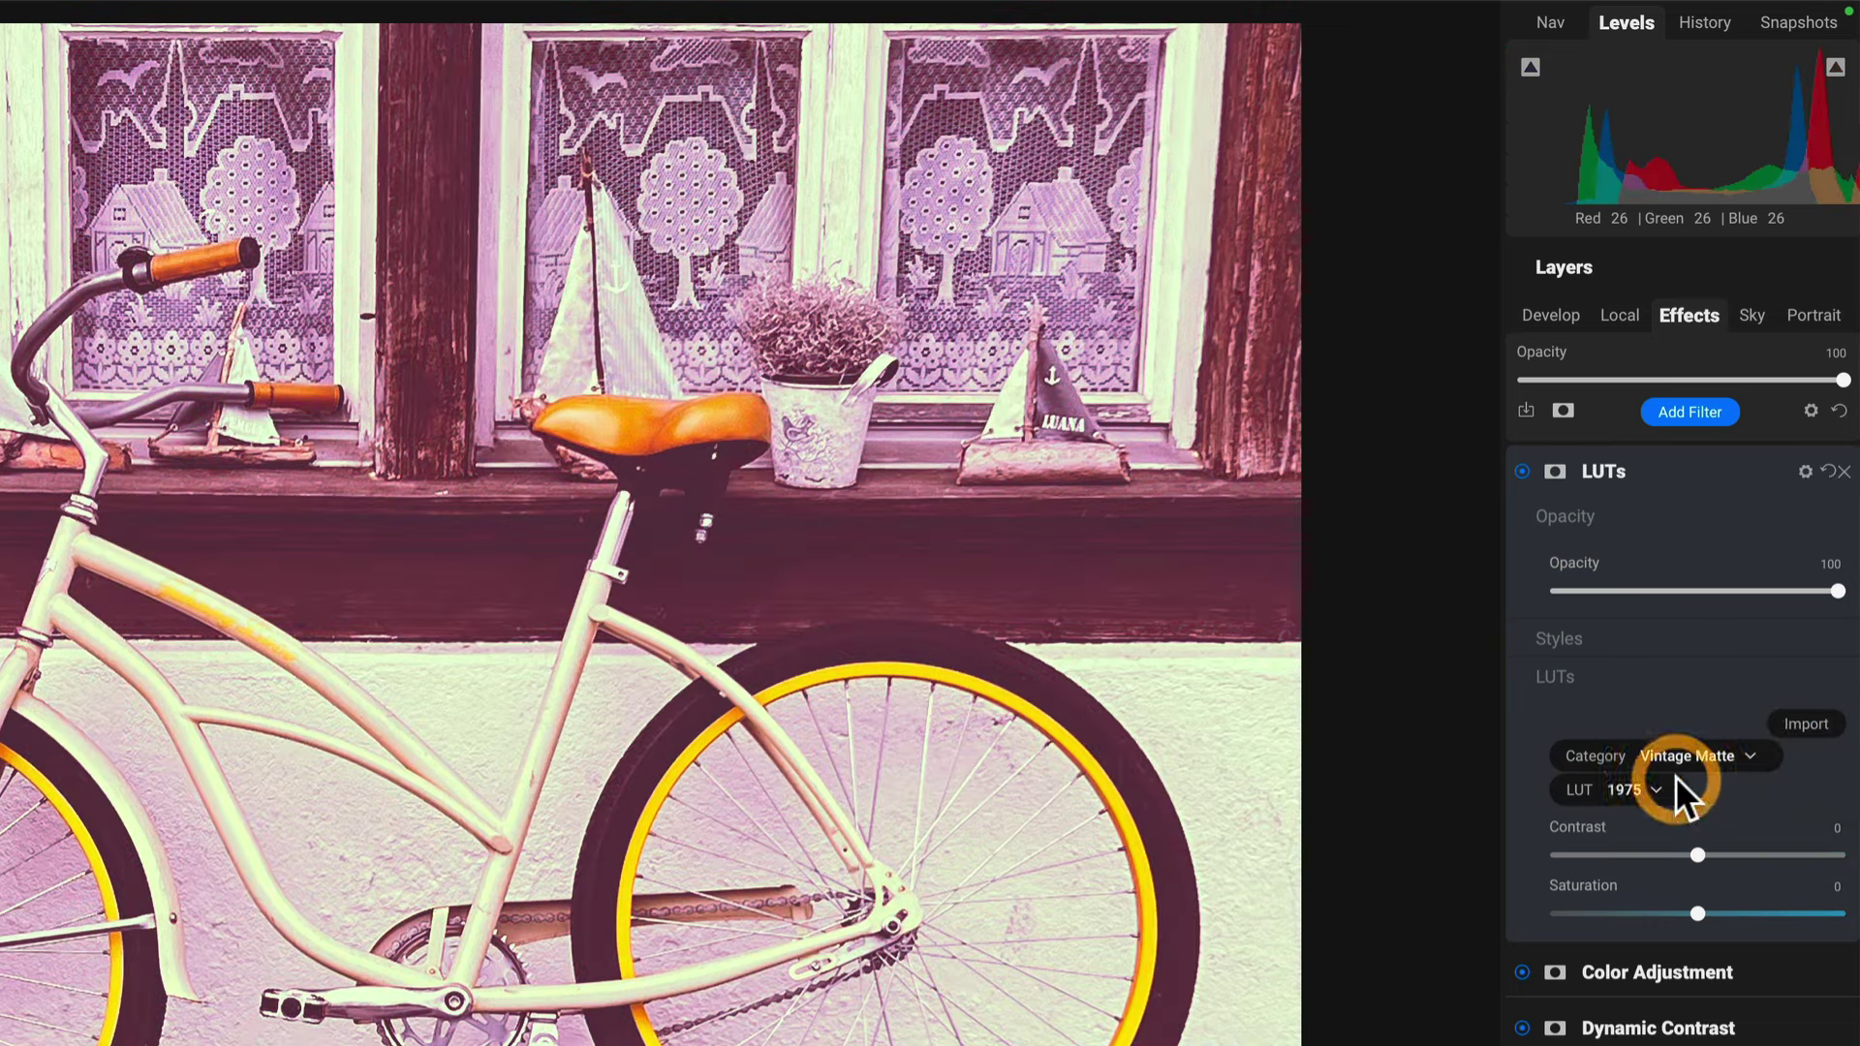
{"action": "left_click", "coordinate": [1662, 784]}
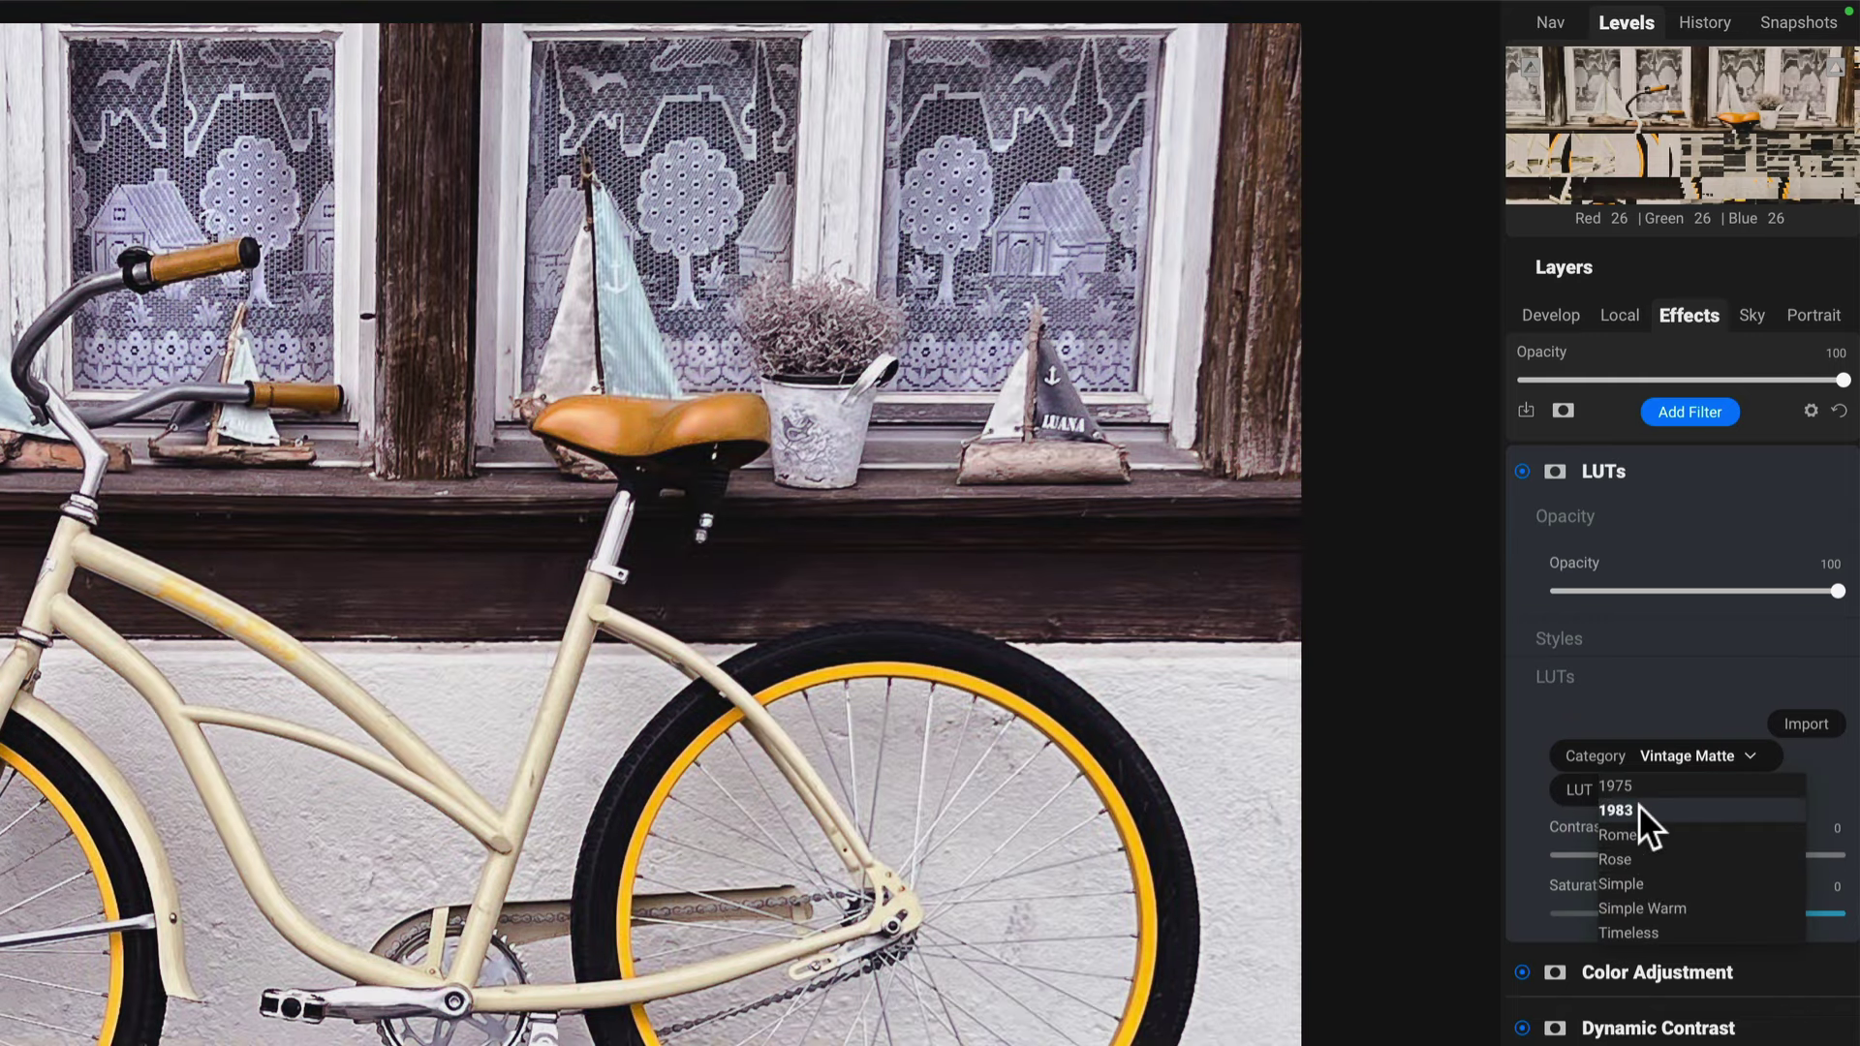
{"action": "left_click", "coordinate": [1637, 808]}
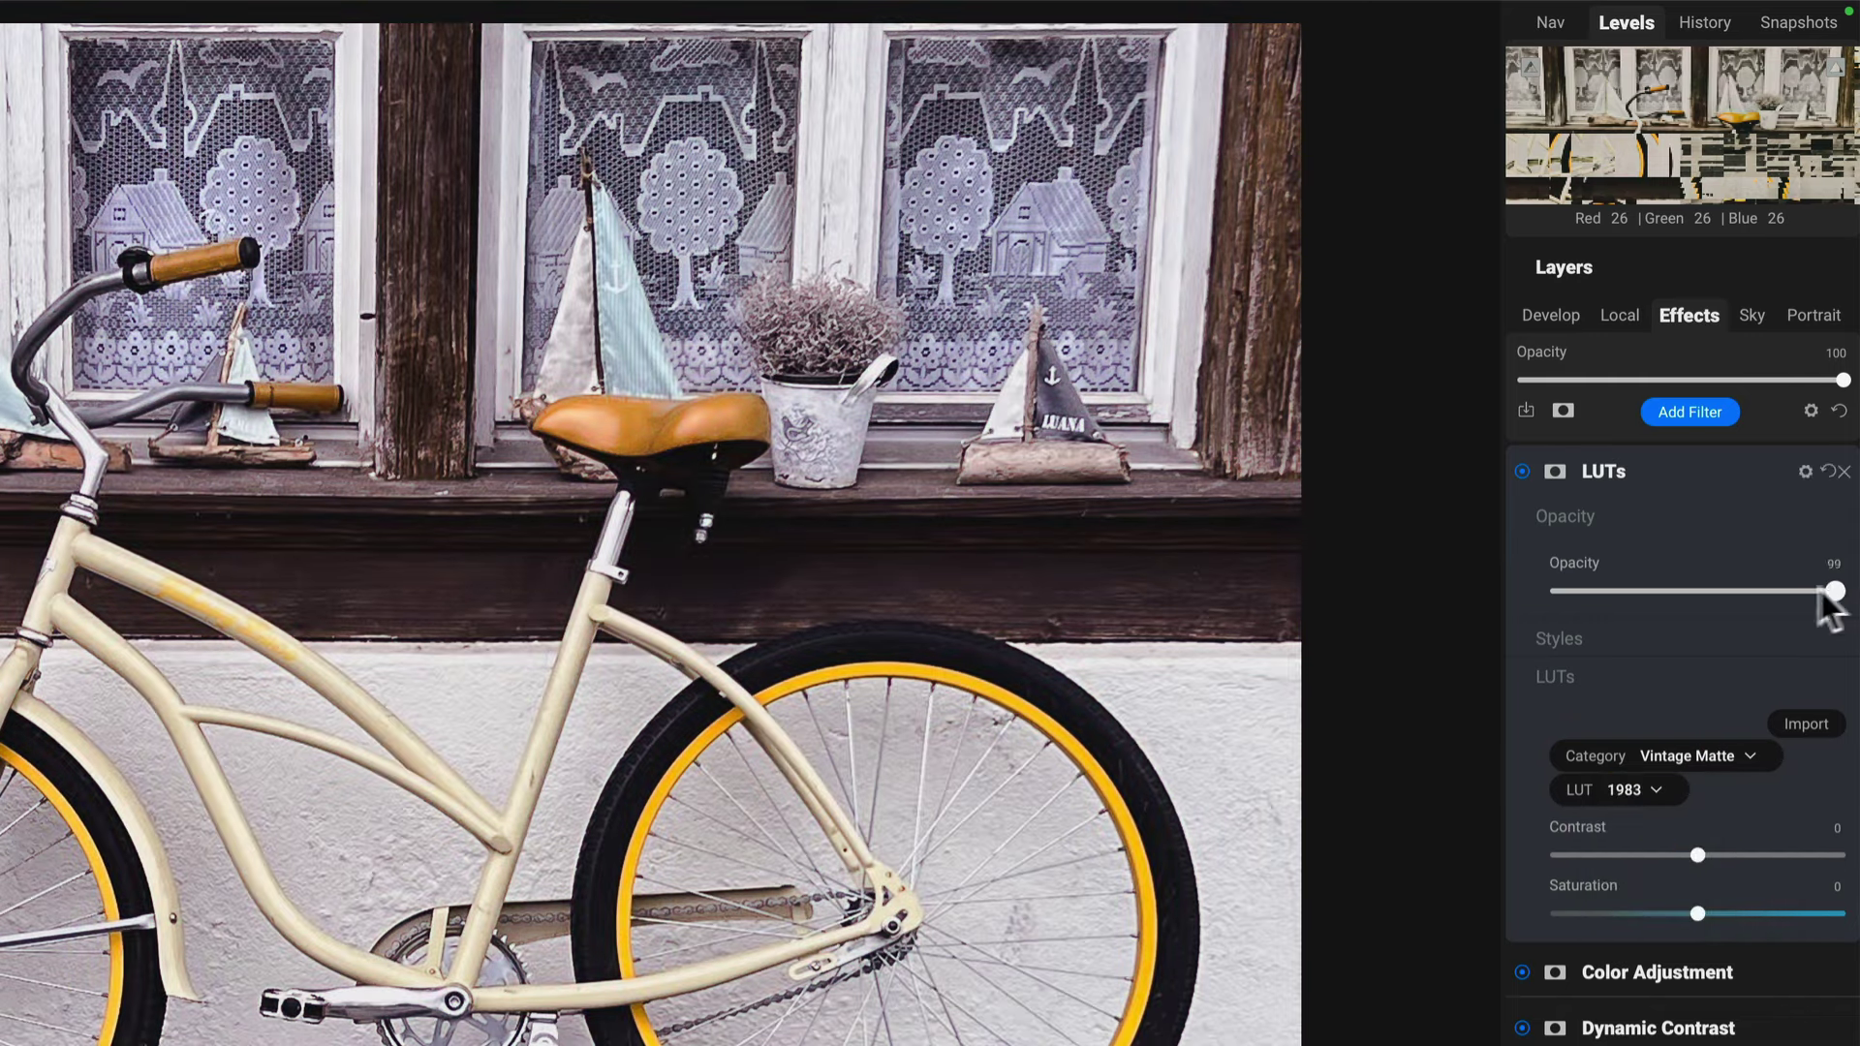
{"action": "left_click_drag", "start_coordinate": [1835, 592], "coordinate": [1798, 592]}
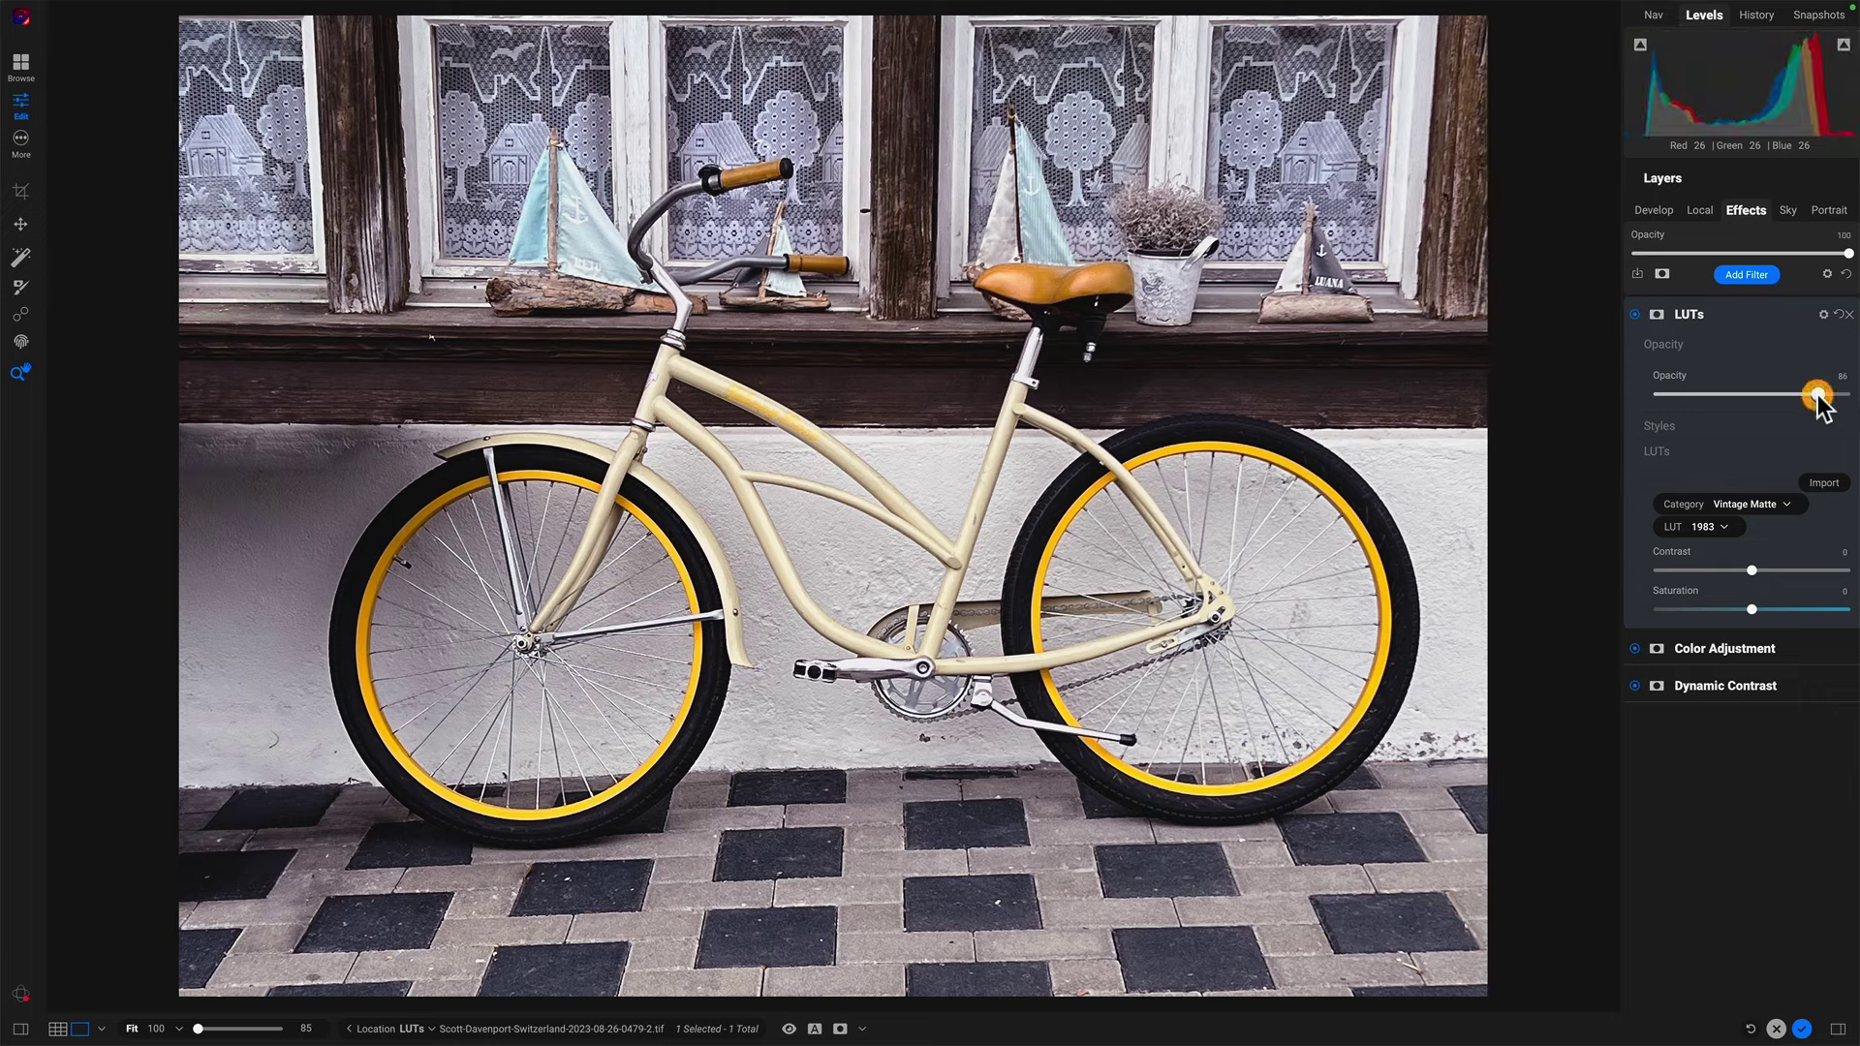
{"action": "left_click_drag", "start_coordinate": [1817, 397], "coordinate": [1817, 397]}
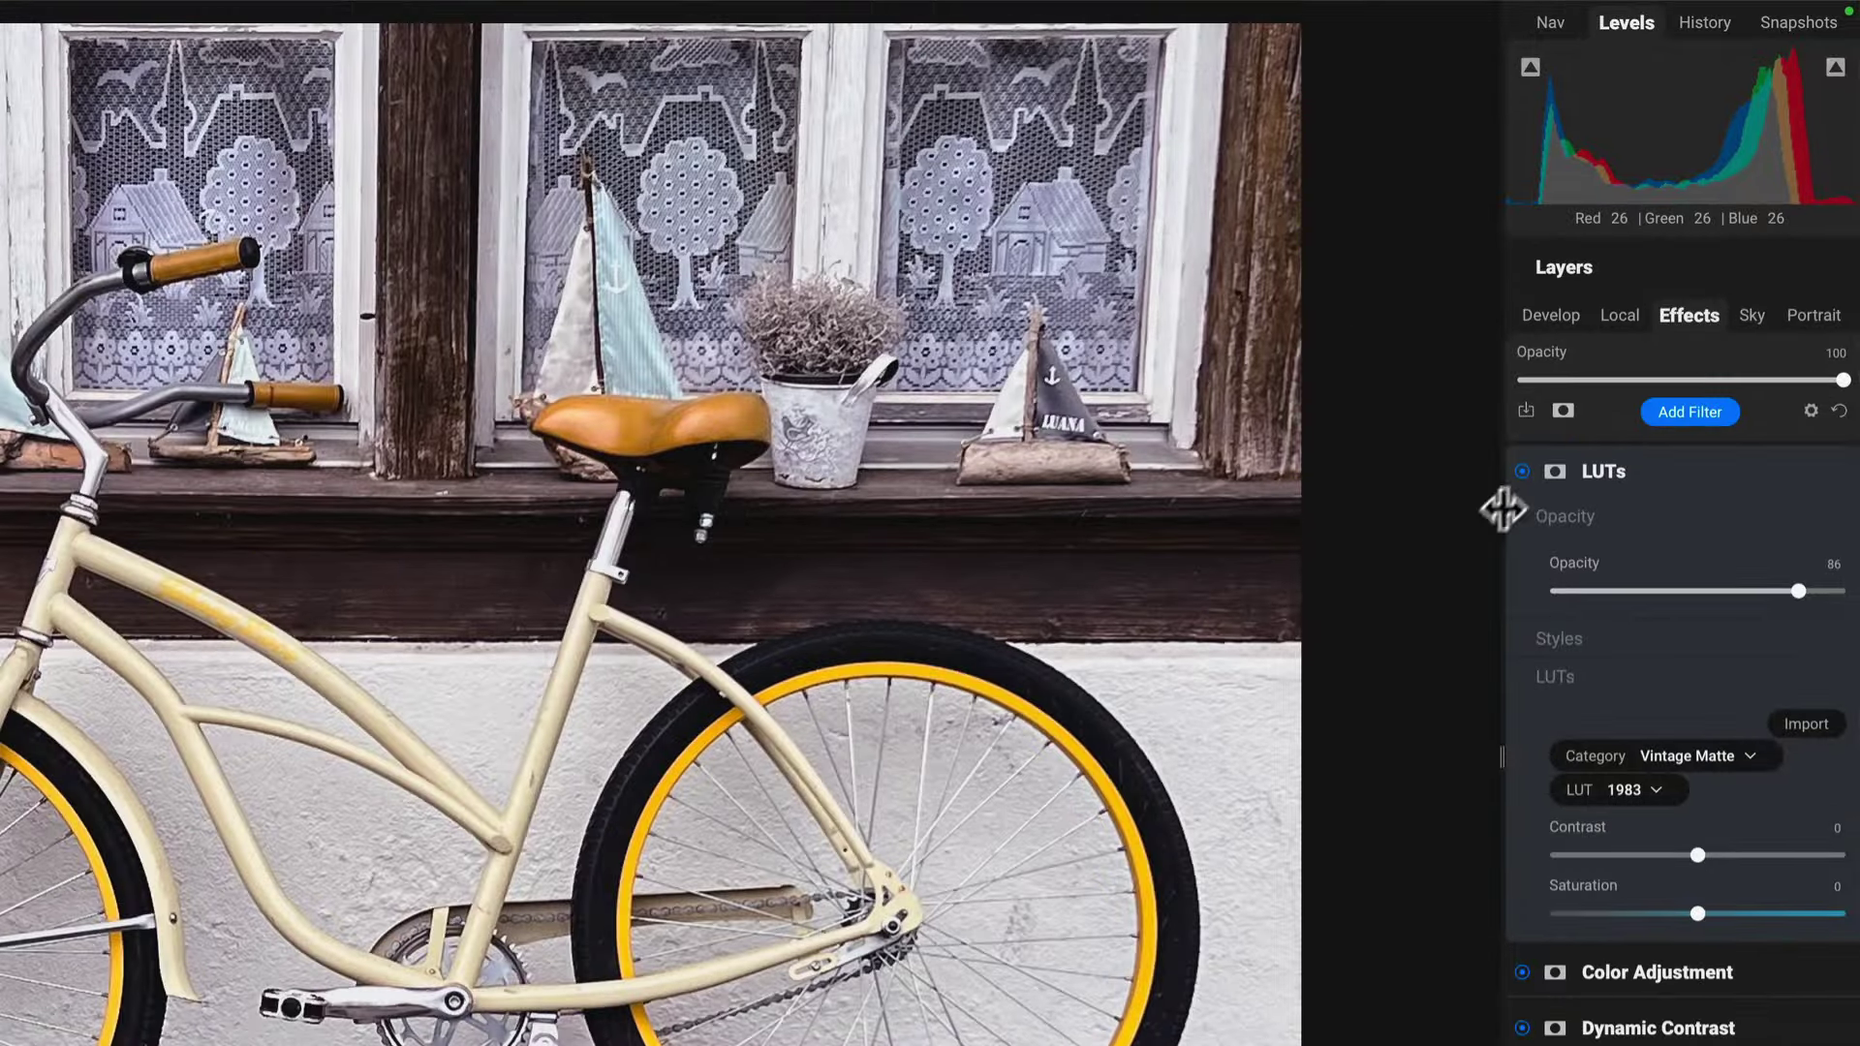
Step: Hide the 1983 LUT and add a Color Grading Aachen LUT at 57 opacity, contrast 20
{"action": "left_click", "coordinate": [1523, 473]}
{"action": "left_click", "coordinate": [1681, 407]}
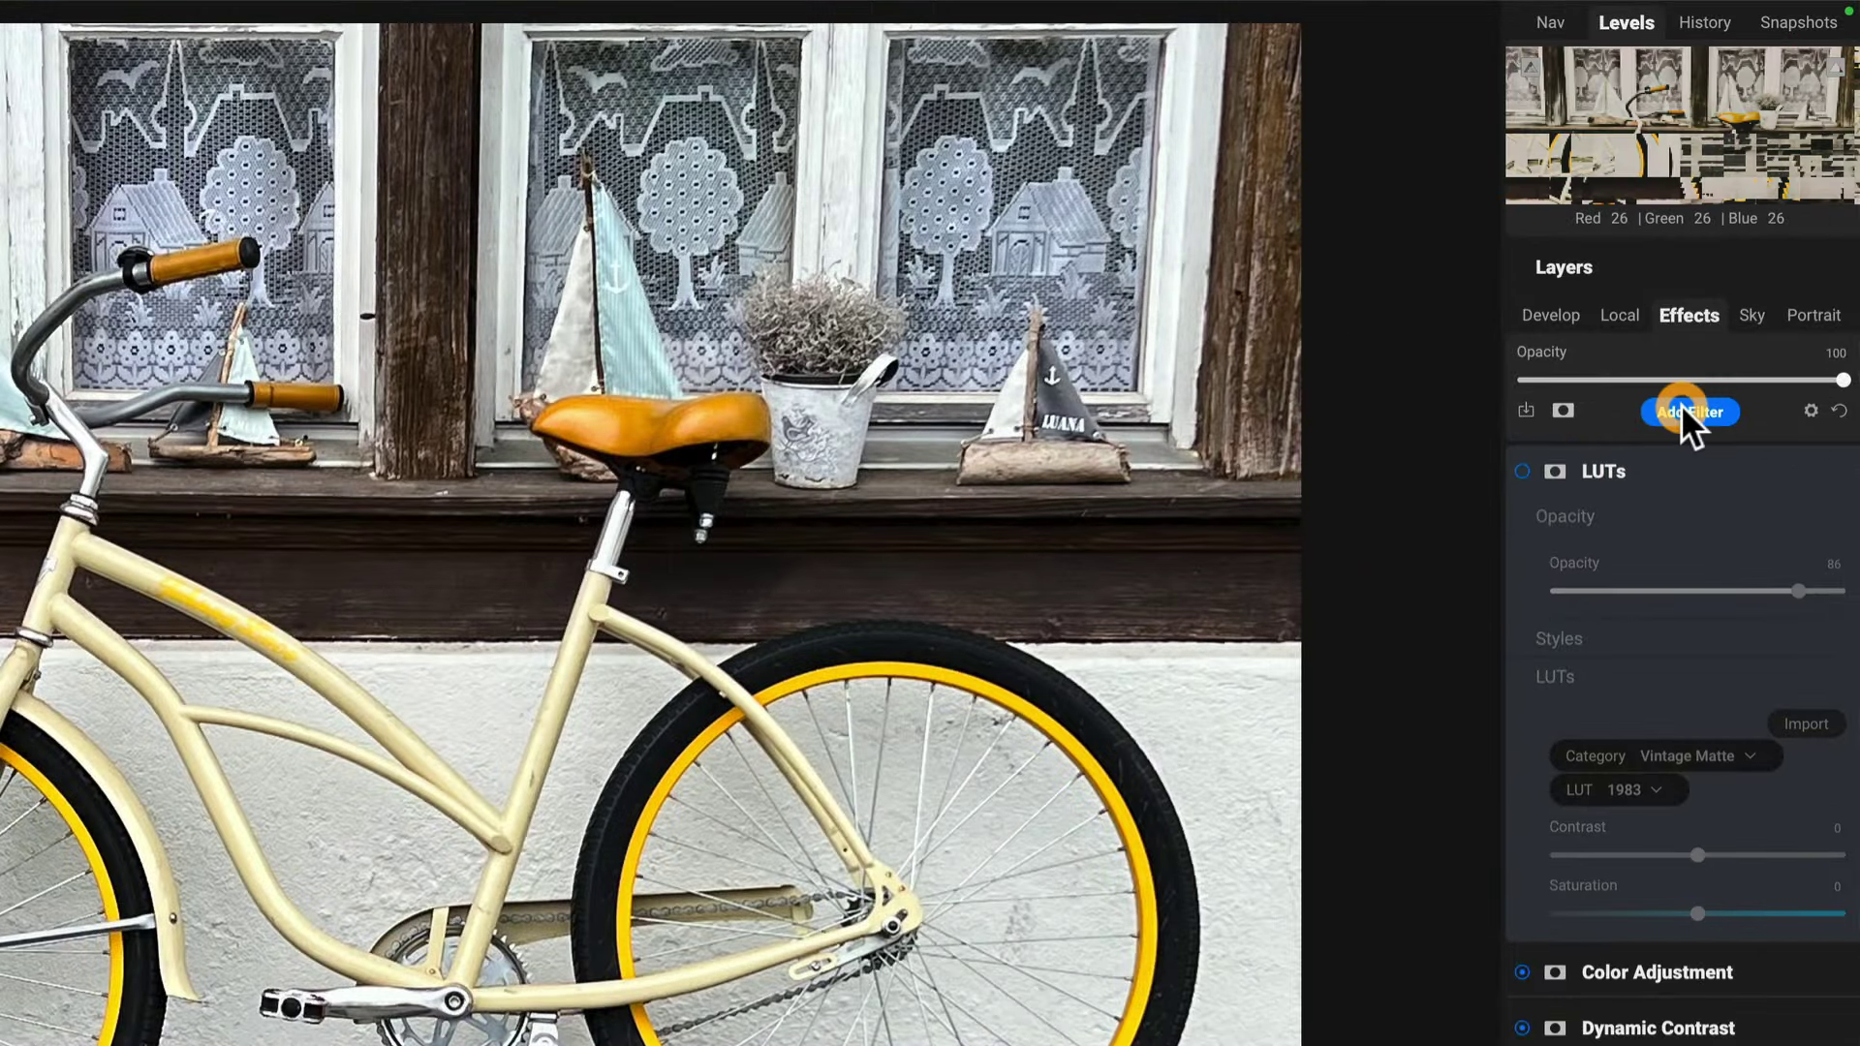
{"action": "left_click", "coordinate": [1174, 710]}
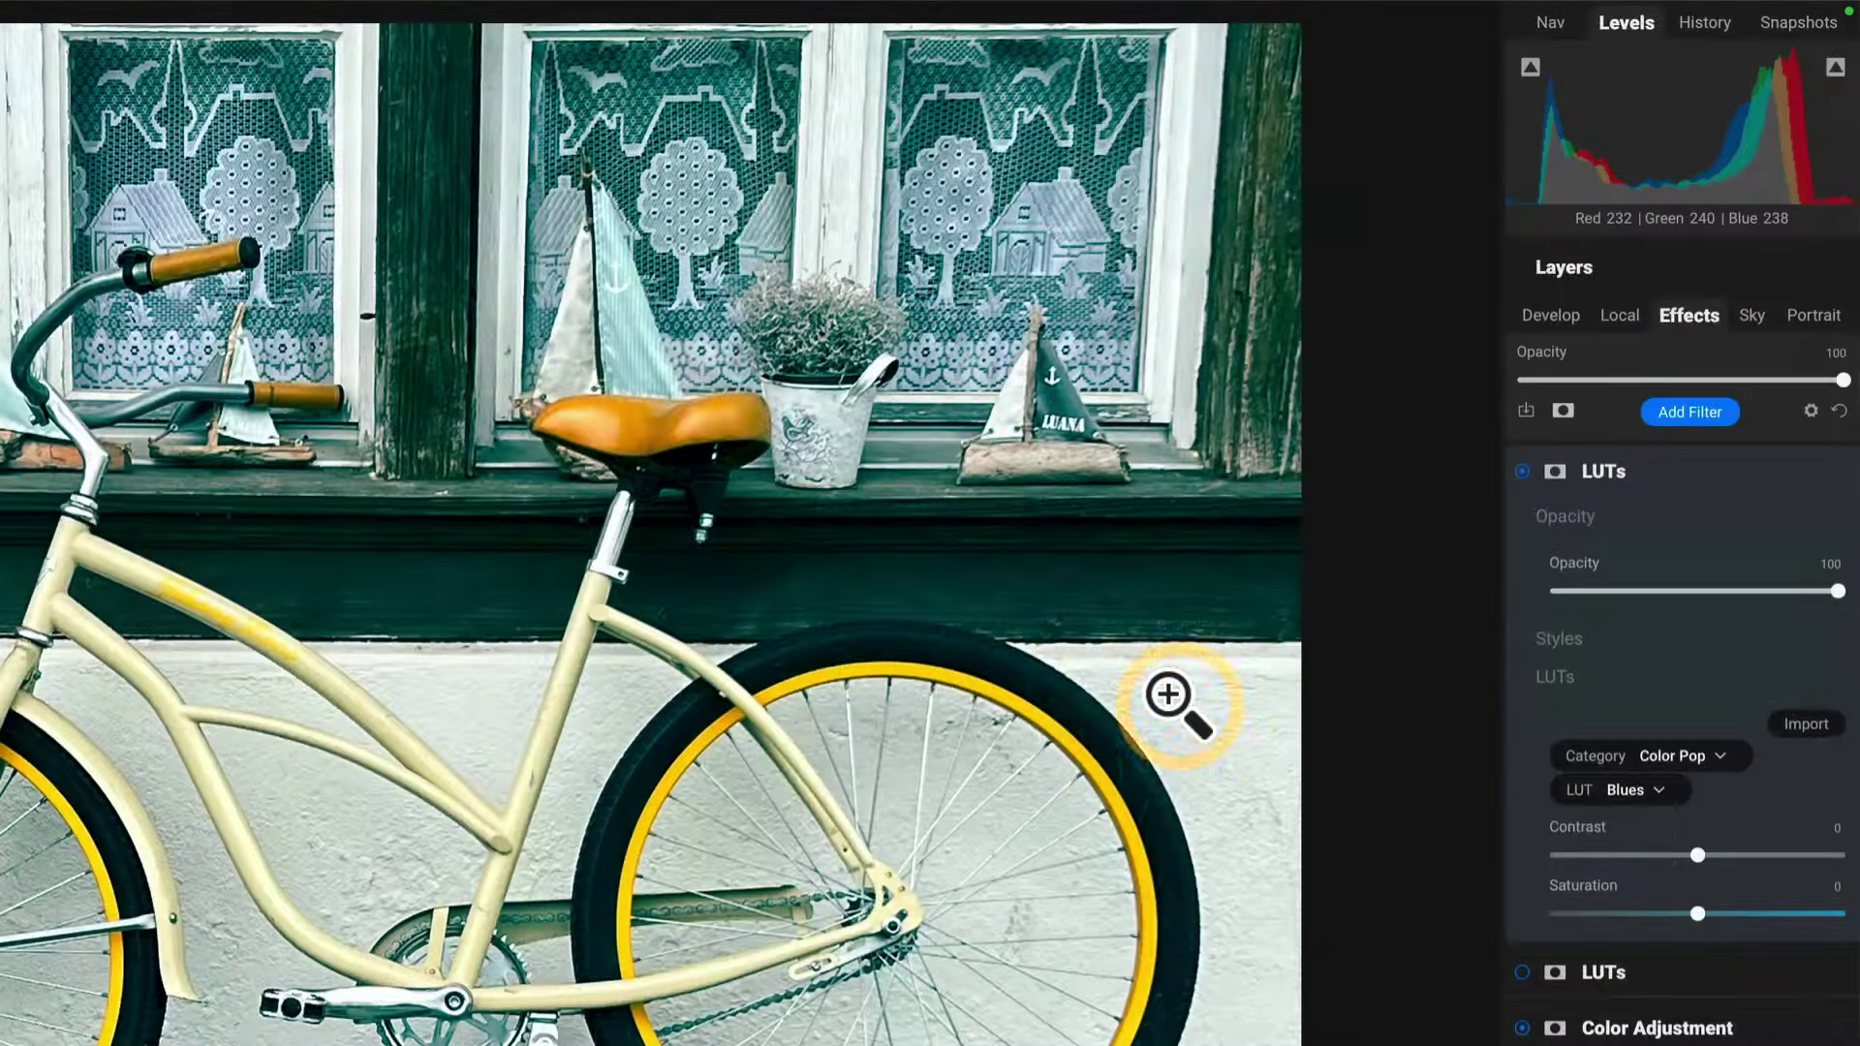
{"action": "left_click", "coordinate": [1653, 754]}
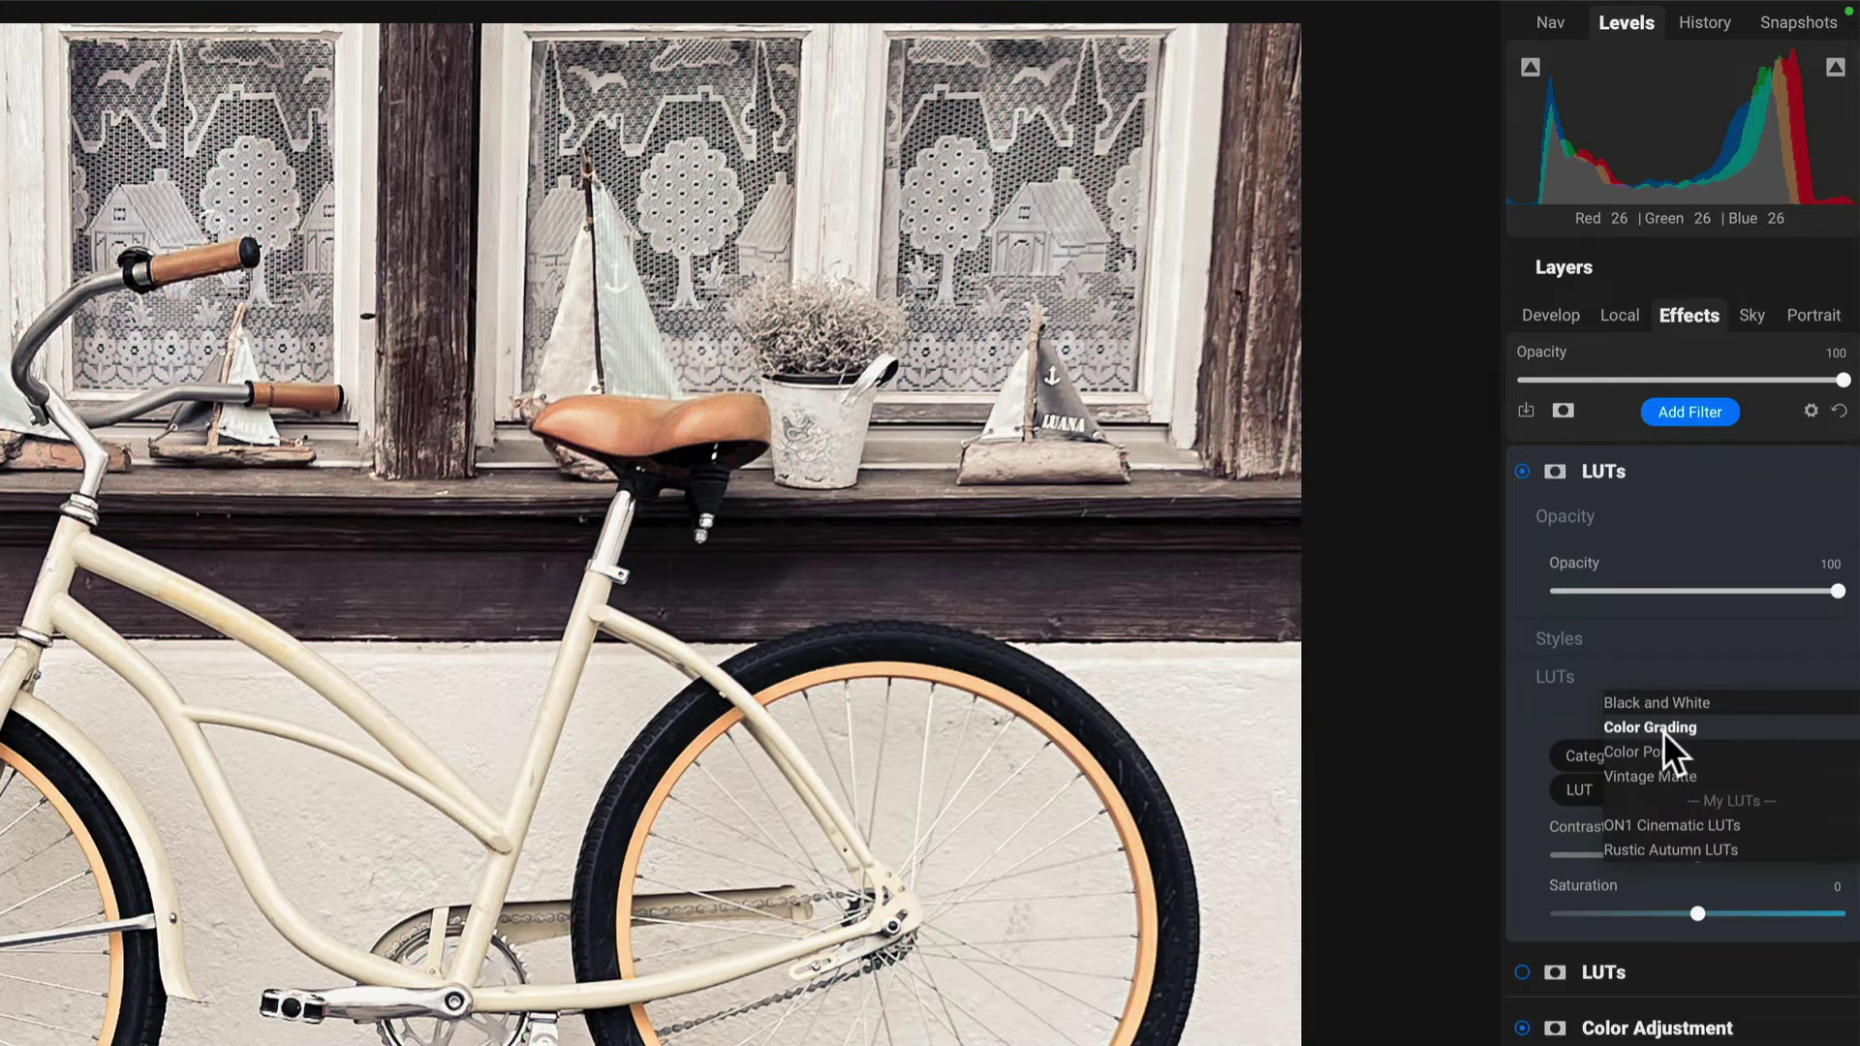
{"action": "left_click", "coordinate": [1664, 730]}
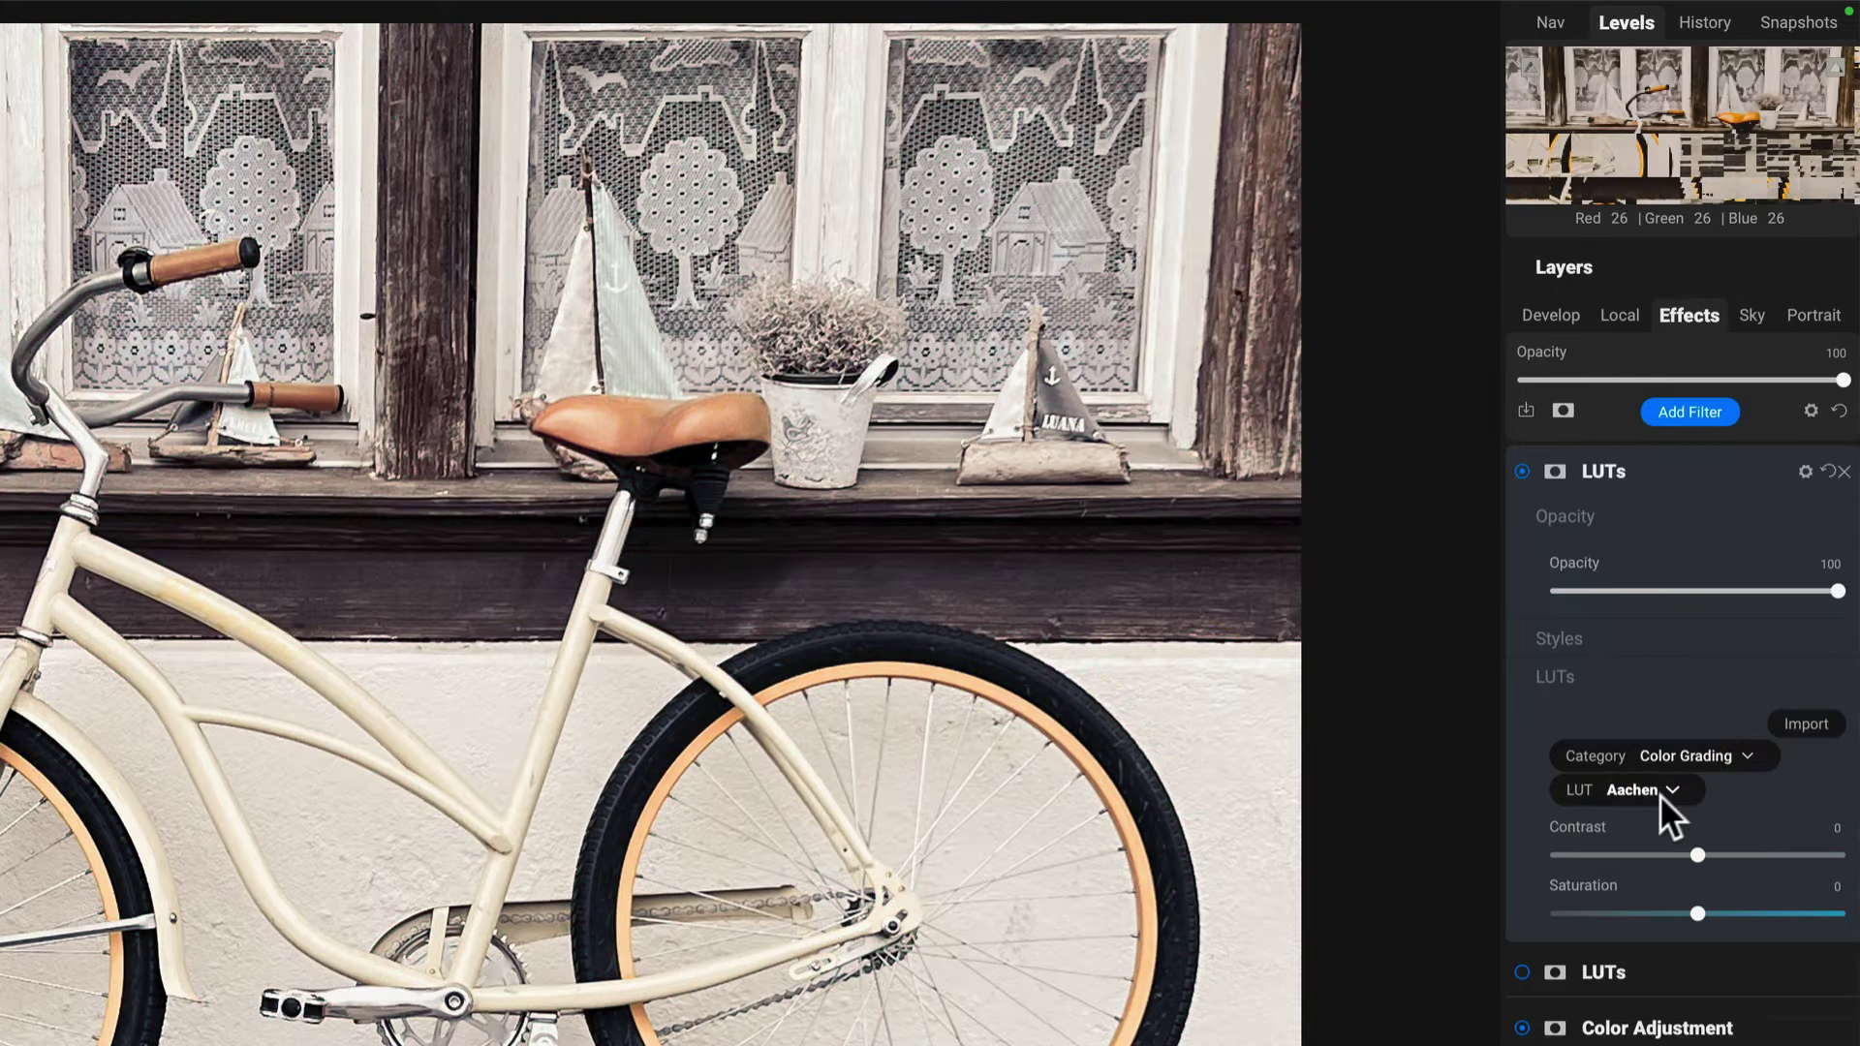
{"action": "left_click_drag", "start_coordinate": [1835, 593], "coordinate": [1716, 592]}
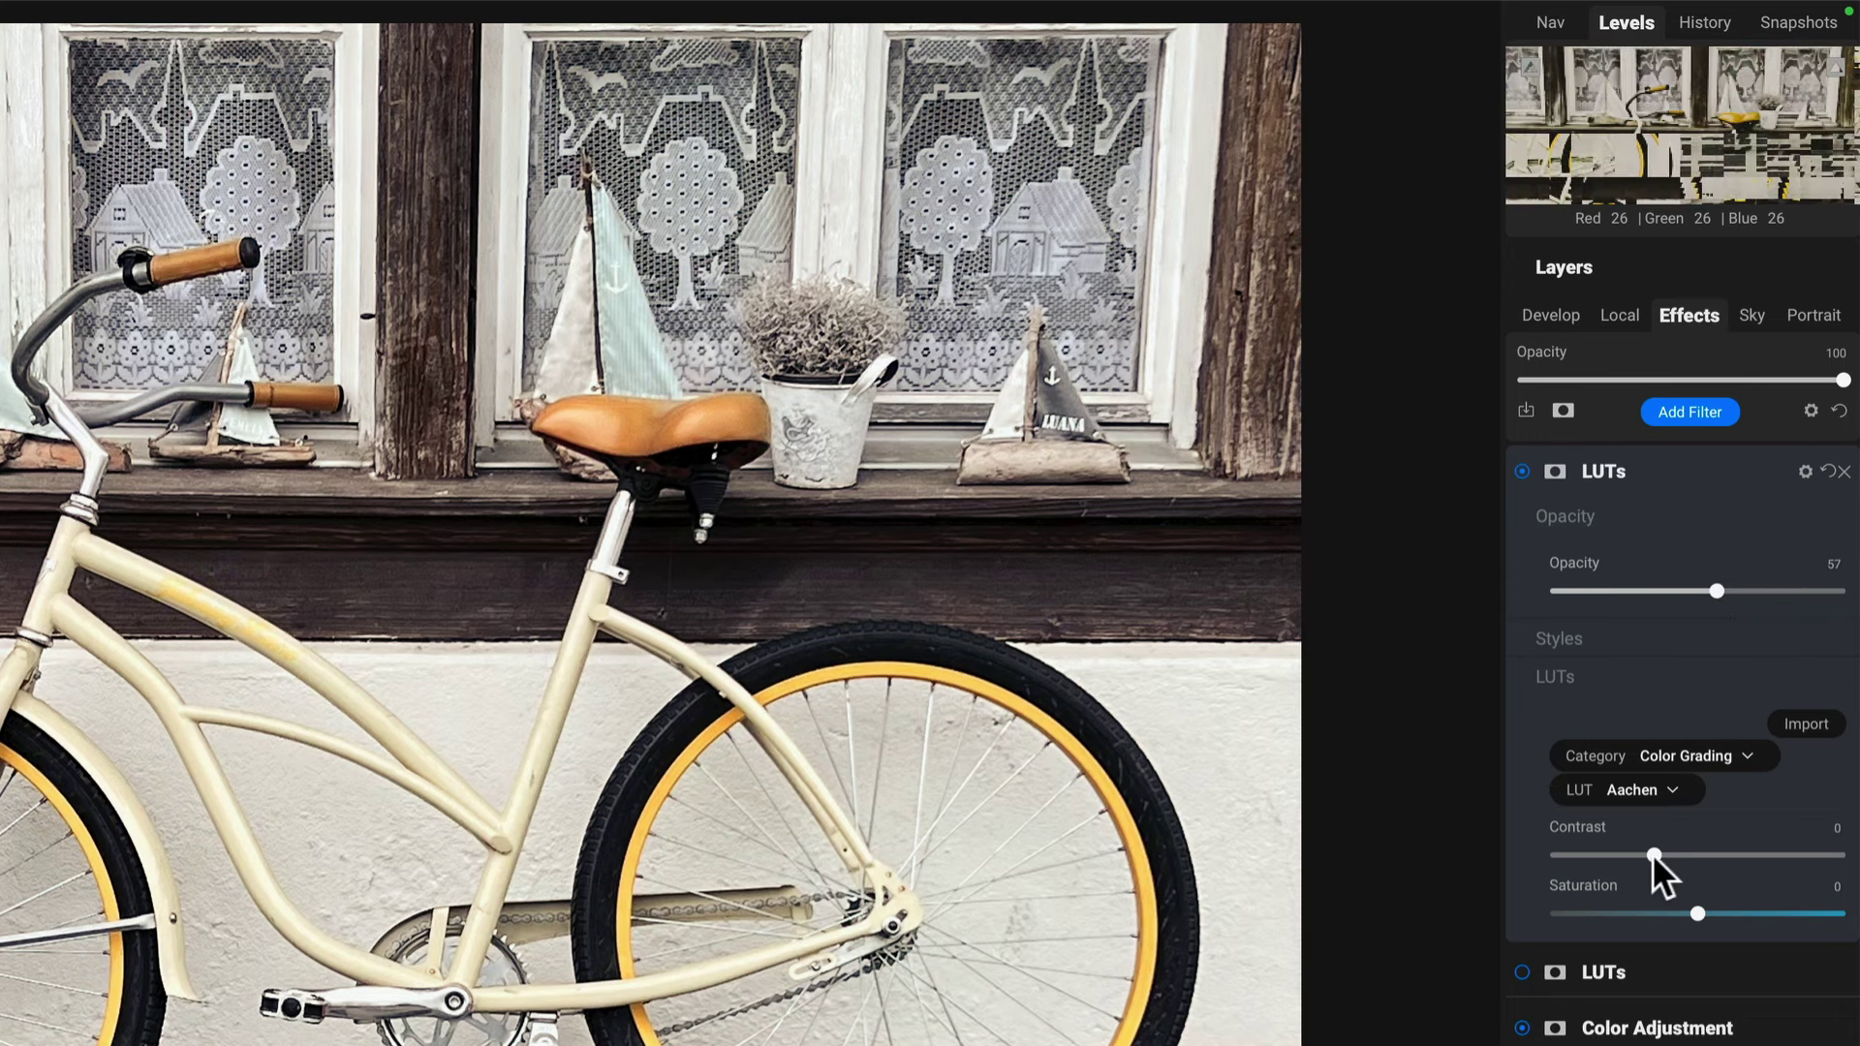
{"action": "left_click_drag", "start_coordinate": [1652, 852], "coordinate": [1757, 850]}
Step: Collapse the Aachen LUT settings and toggle both LUT layers to compare, ending with both off
{"action": "left_click", "coordinate": [1678, 472]}
{"action": "left_click", "coordinate": [1523, 471]}
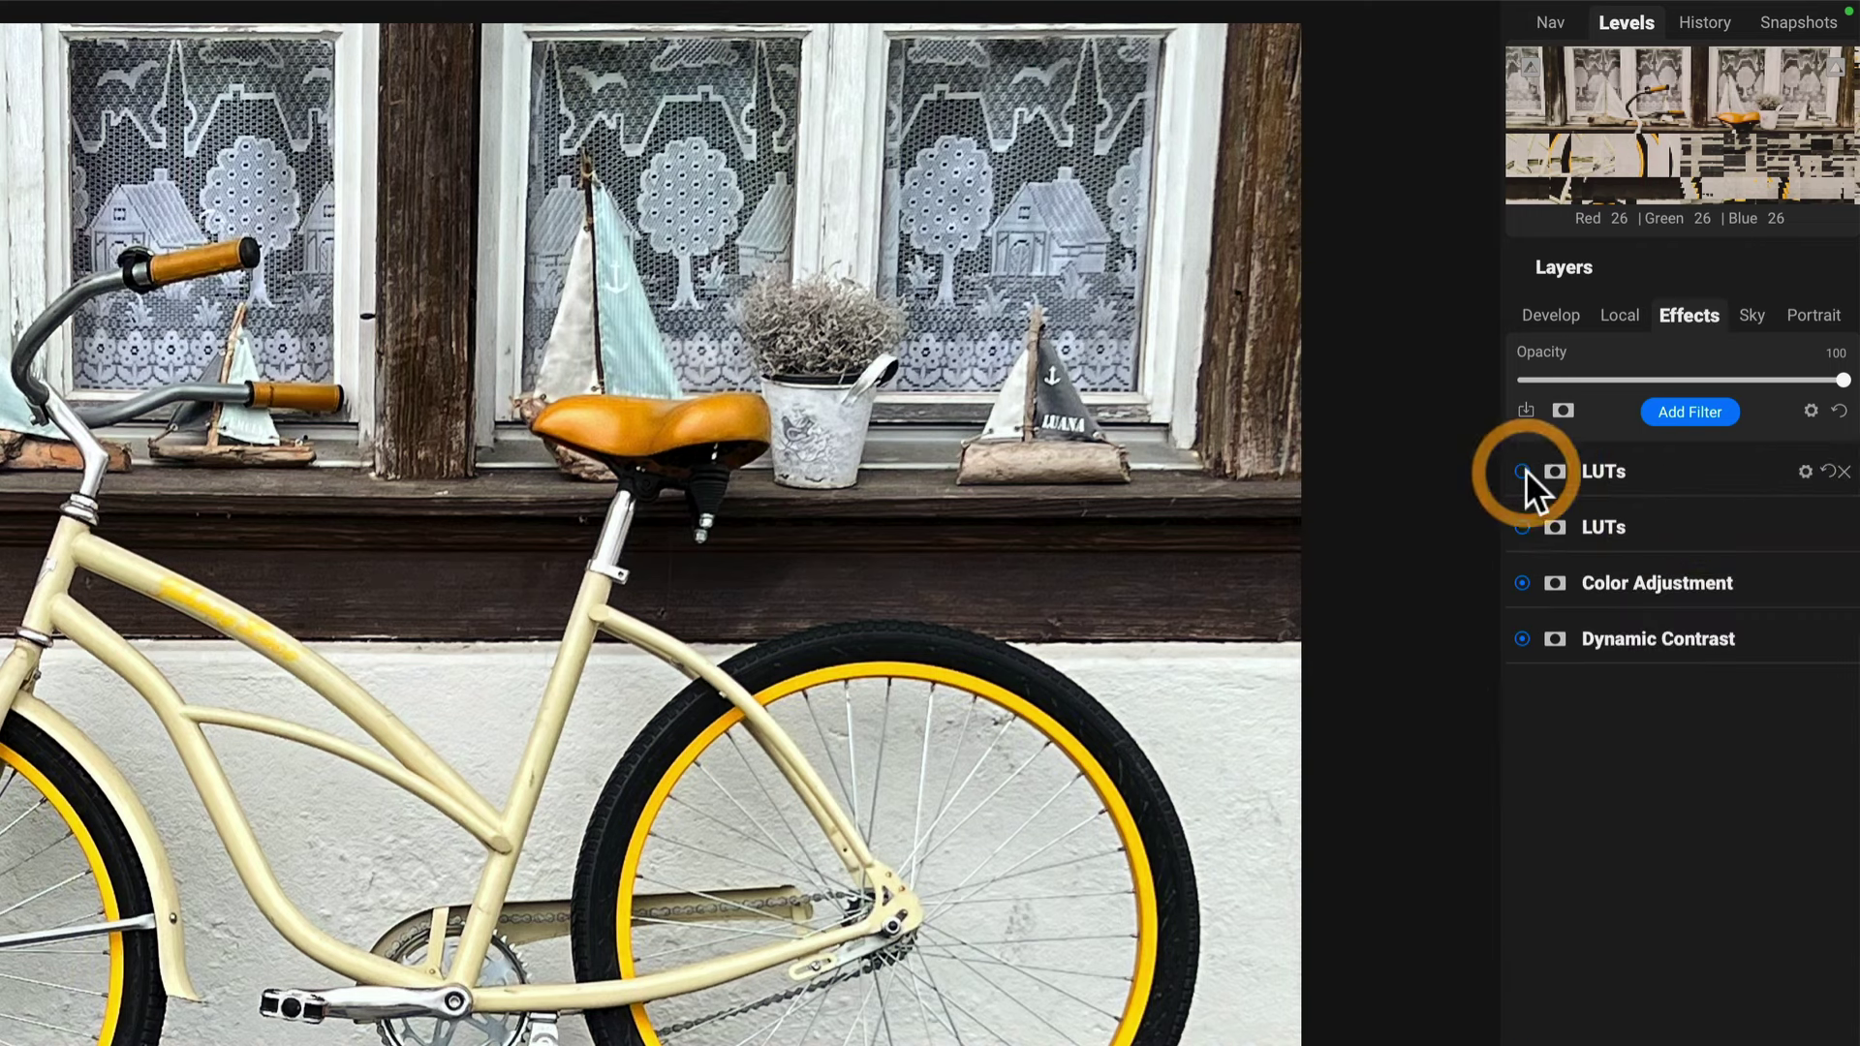
{"action": "left_click", "coordinate": [1522, 528]}
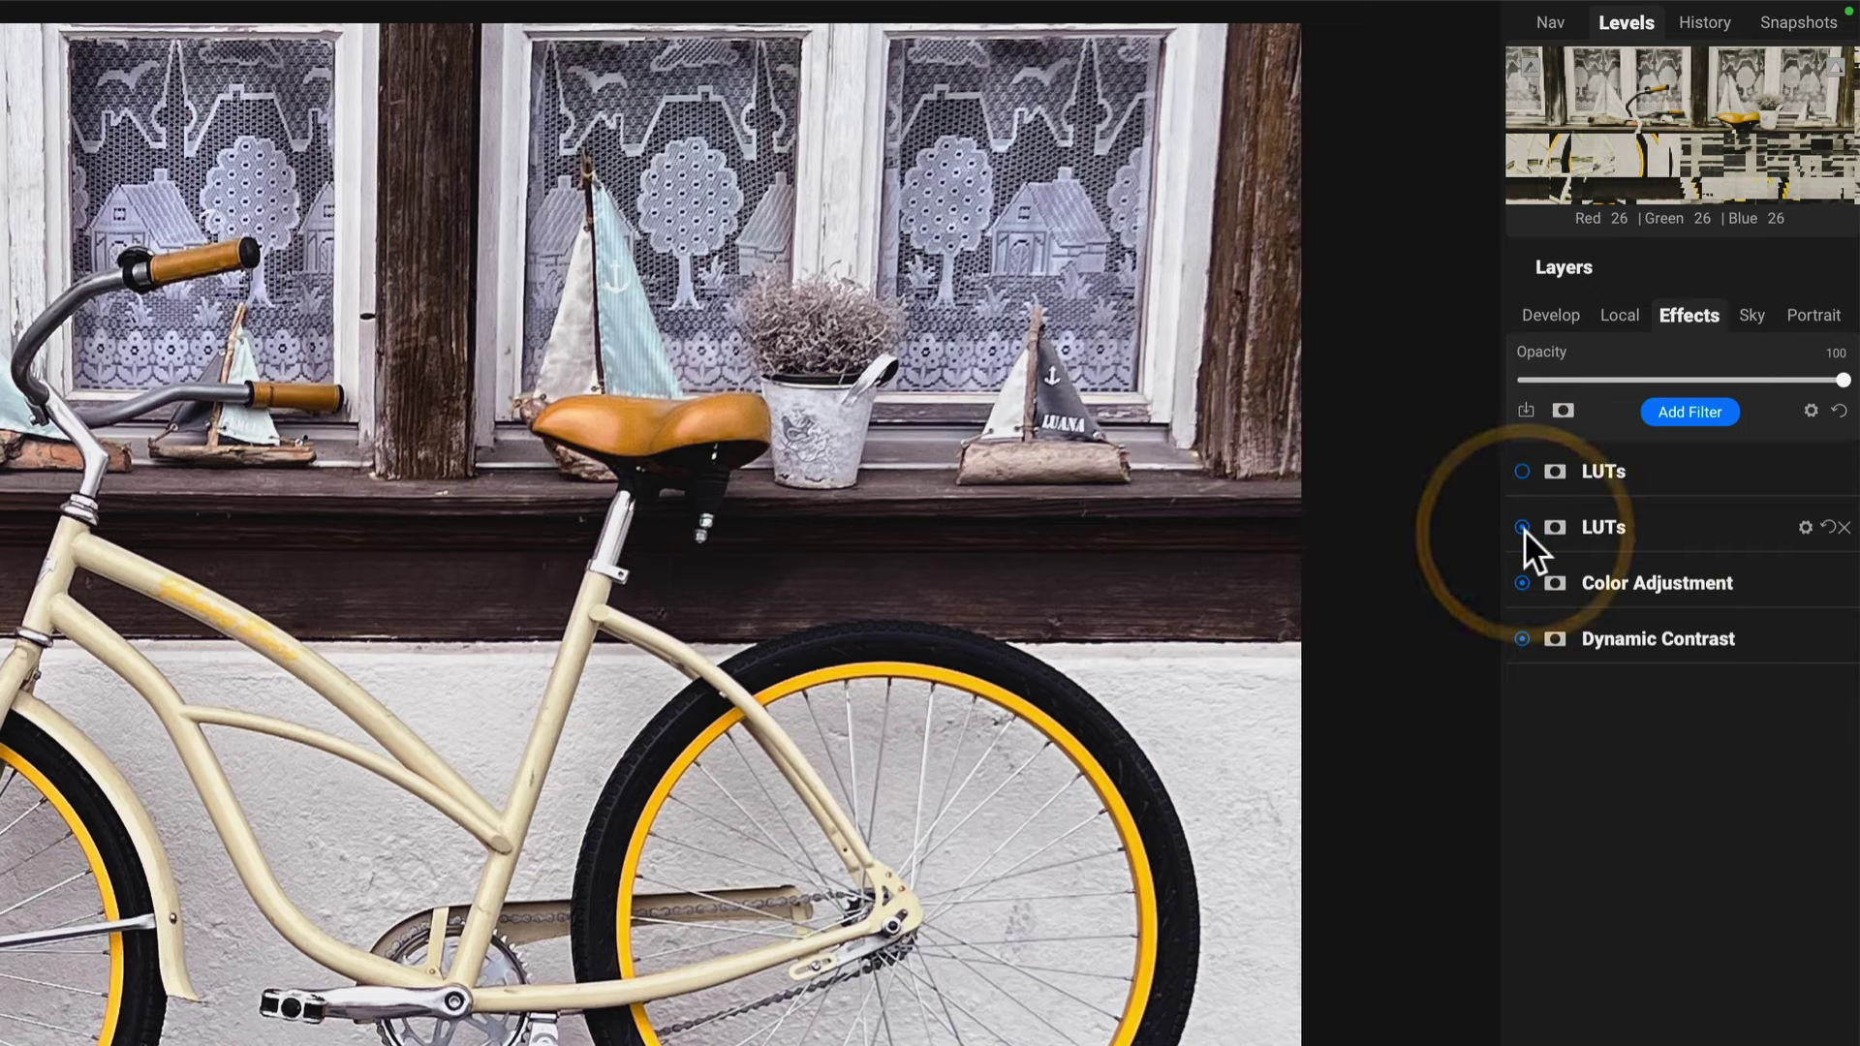
{"action": "left_click", "coordinate": [1522, 527]}
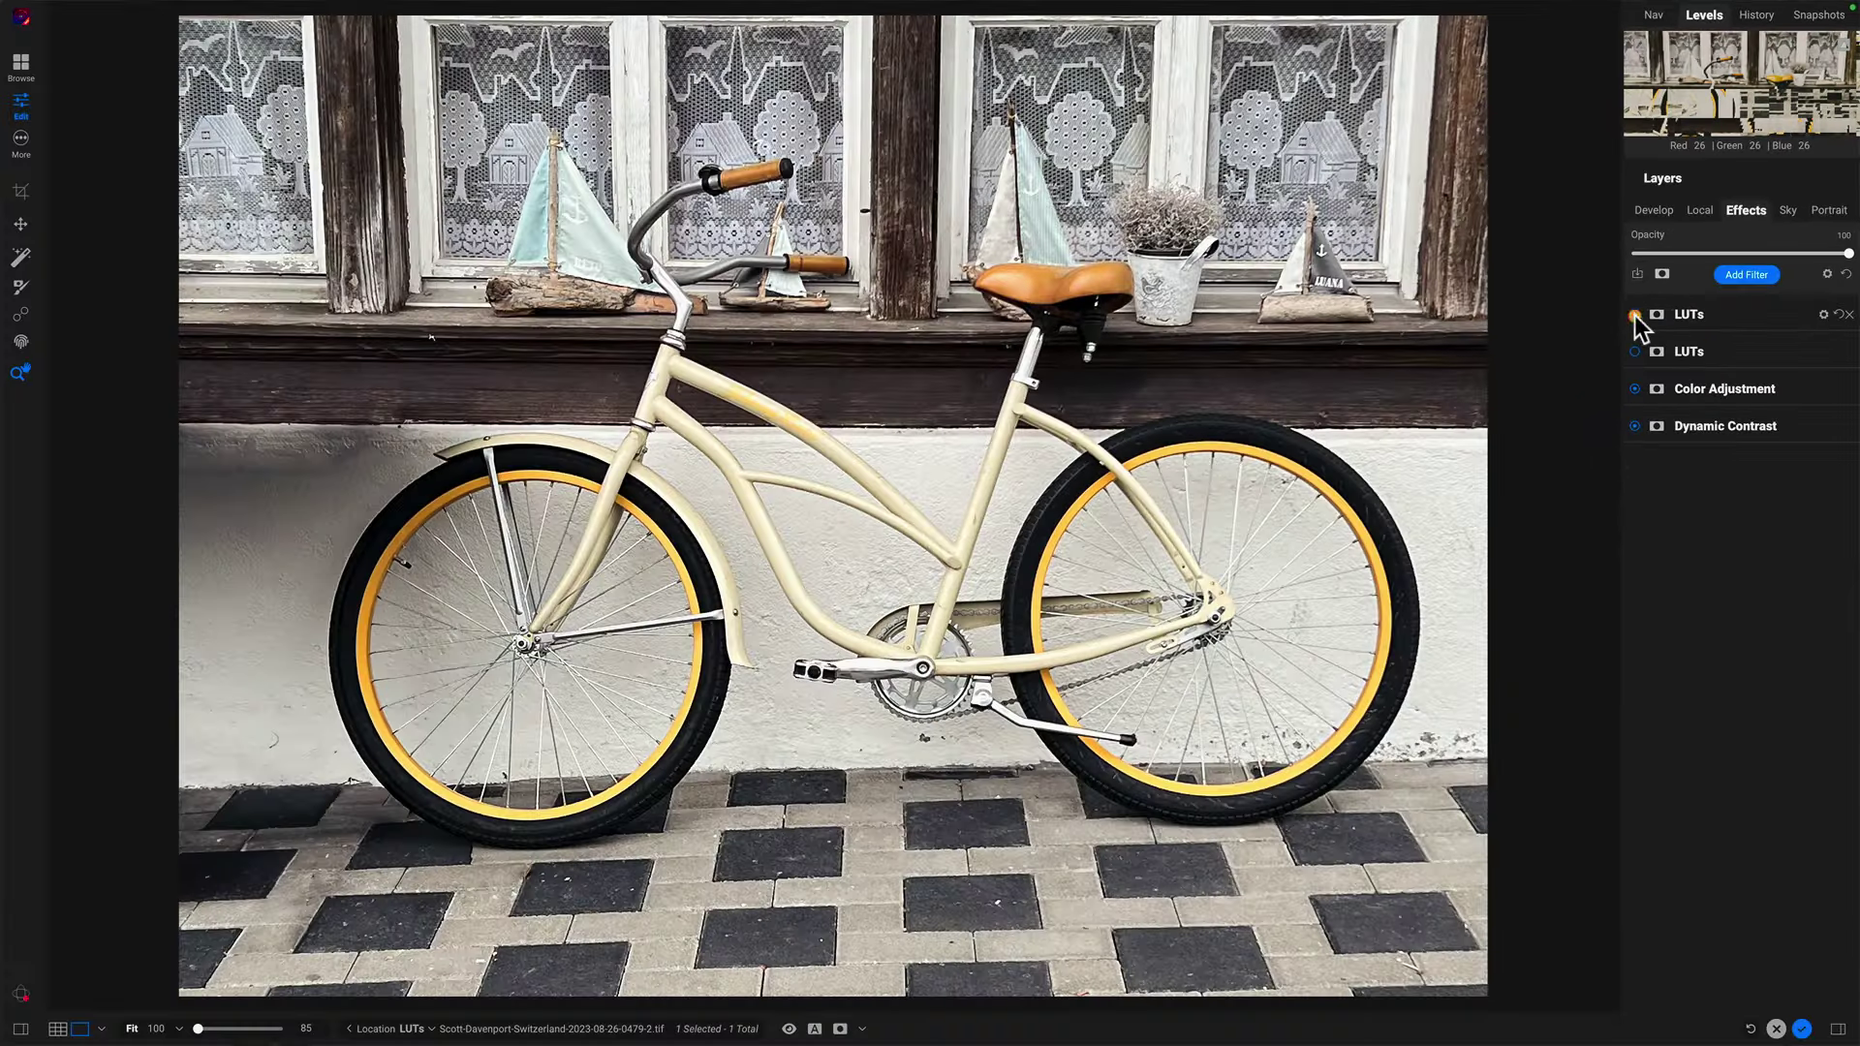
{"action": "left_click", "coordinate": [1522, 472]}
{"action": "left_click", "coordinate": [1634, 316]}
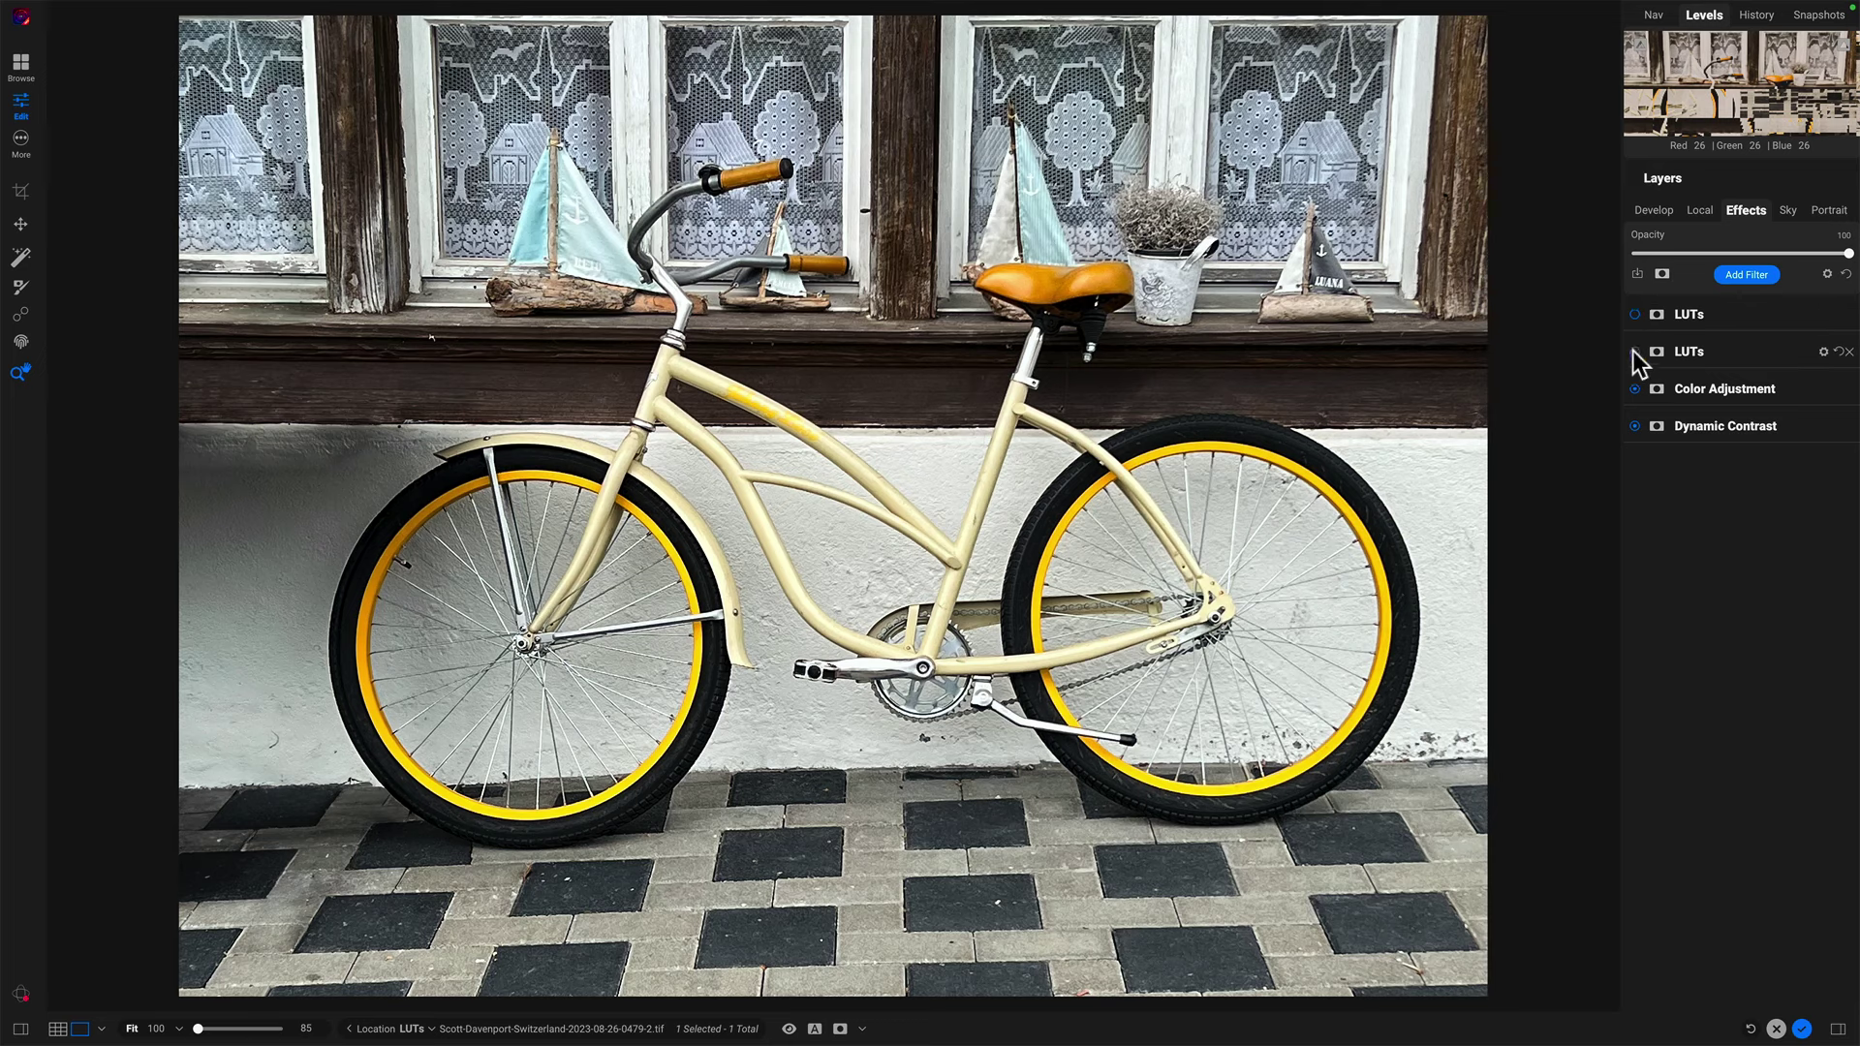
{"action": "left_click", "coordinate": [1633, 352]}
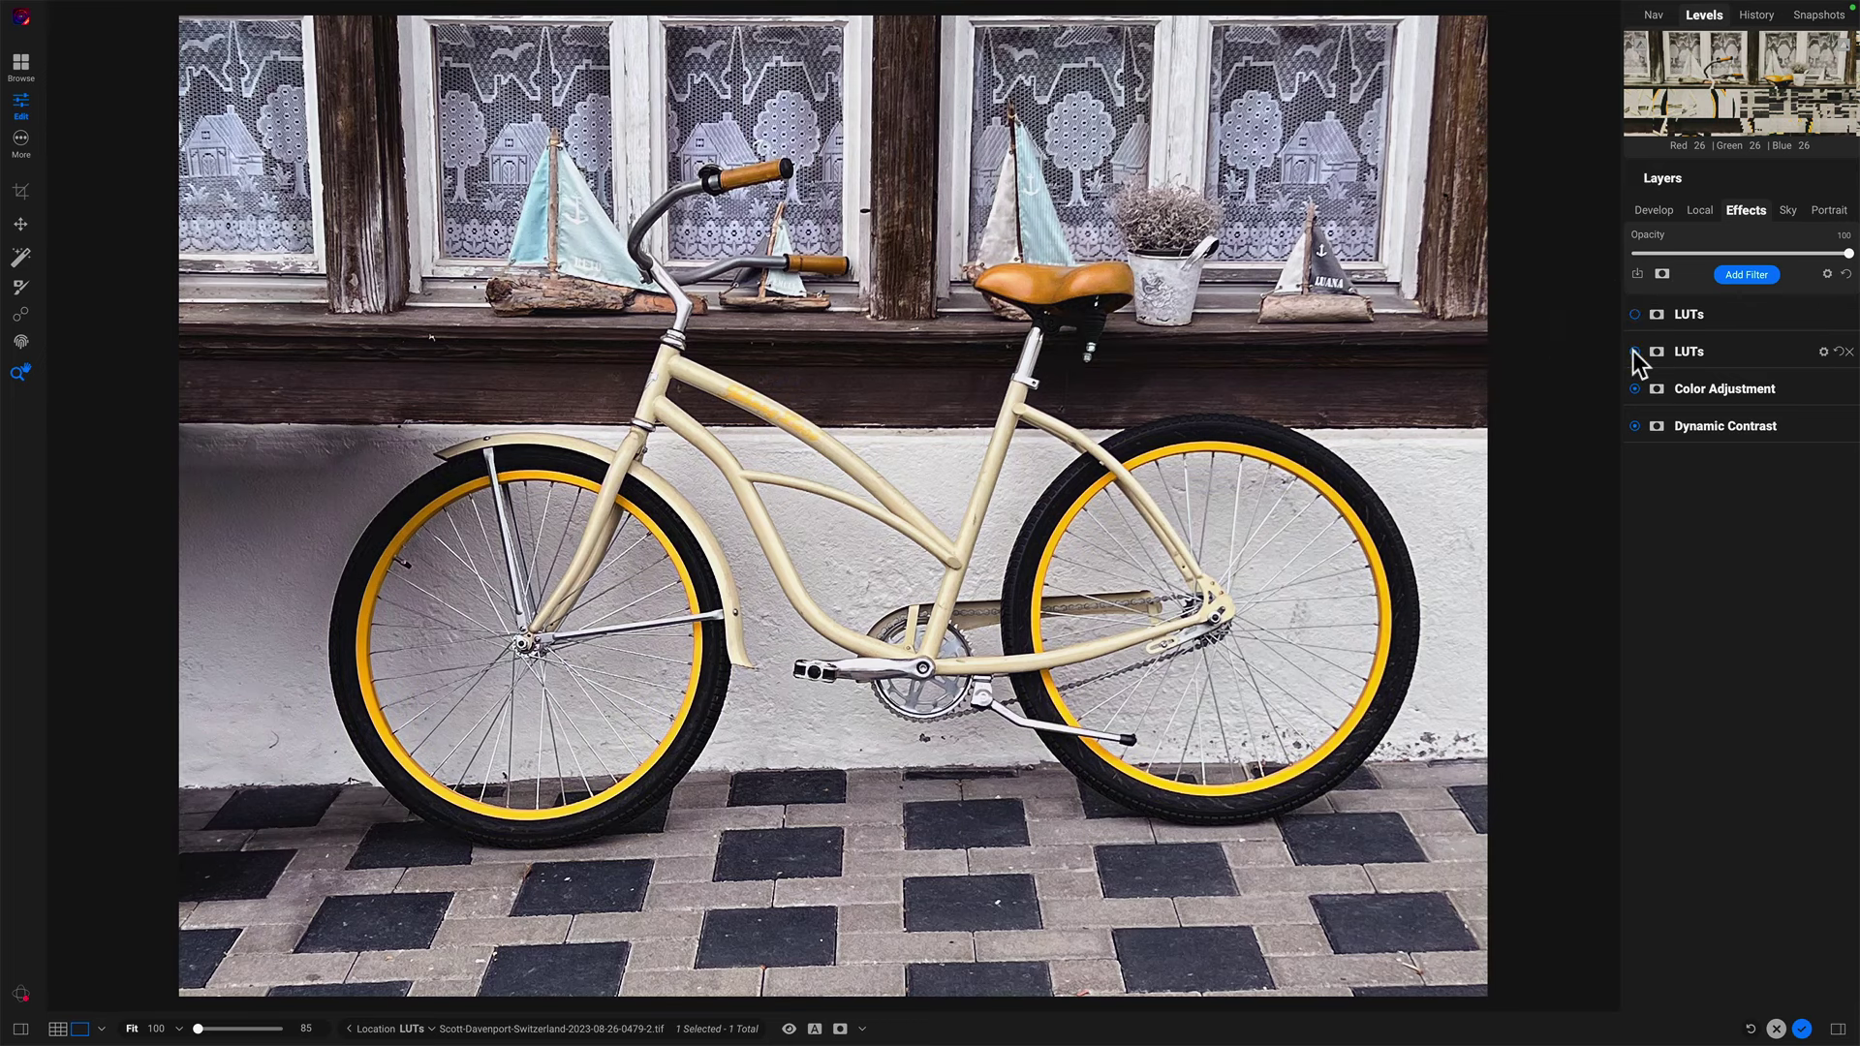
{"action": "left_click", "coordinate": [1634, 353]}
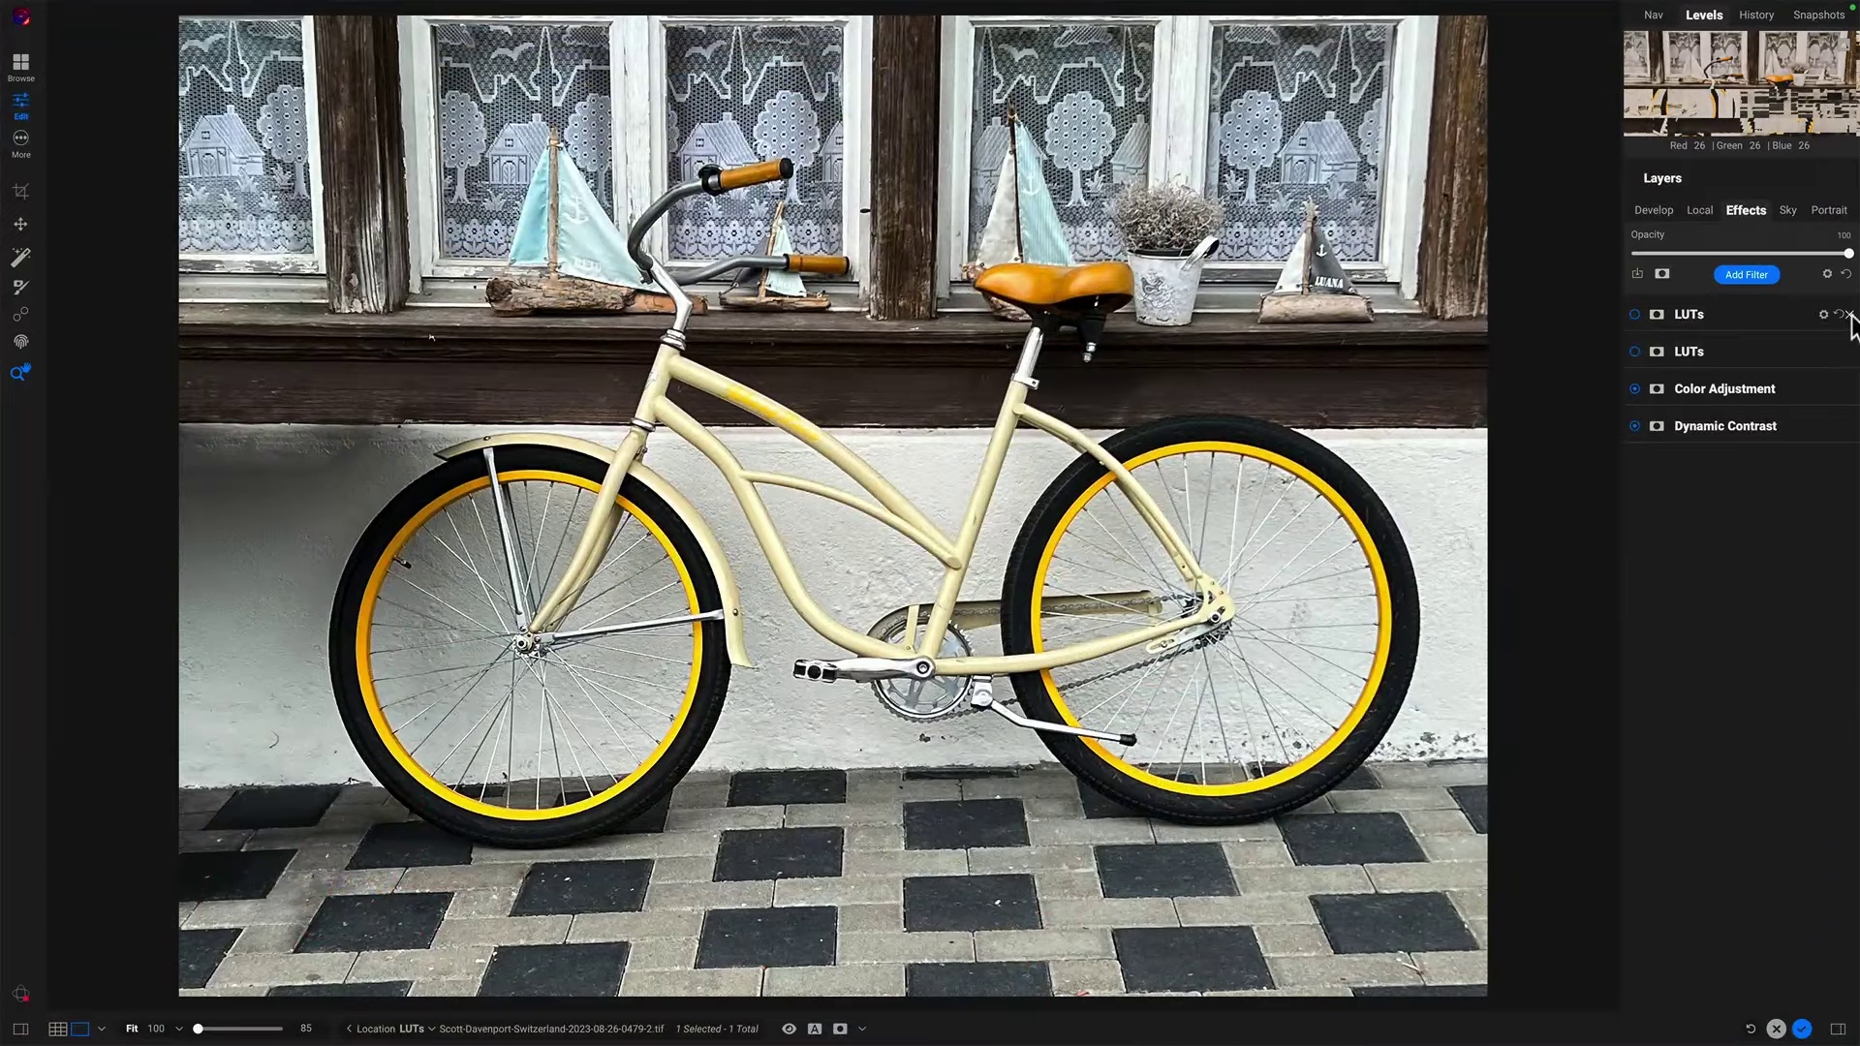
Step: Delete the Aachen LUT layer, then re-enable and expand the 1983 LUT layer
{"action": "left_click", "coordinate": [1849, 313]}
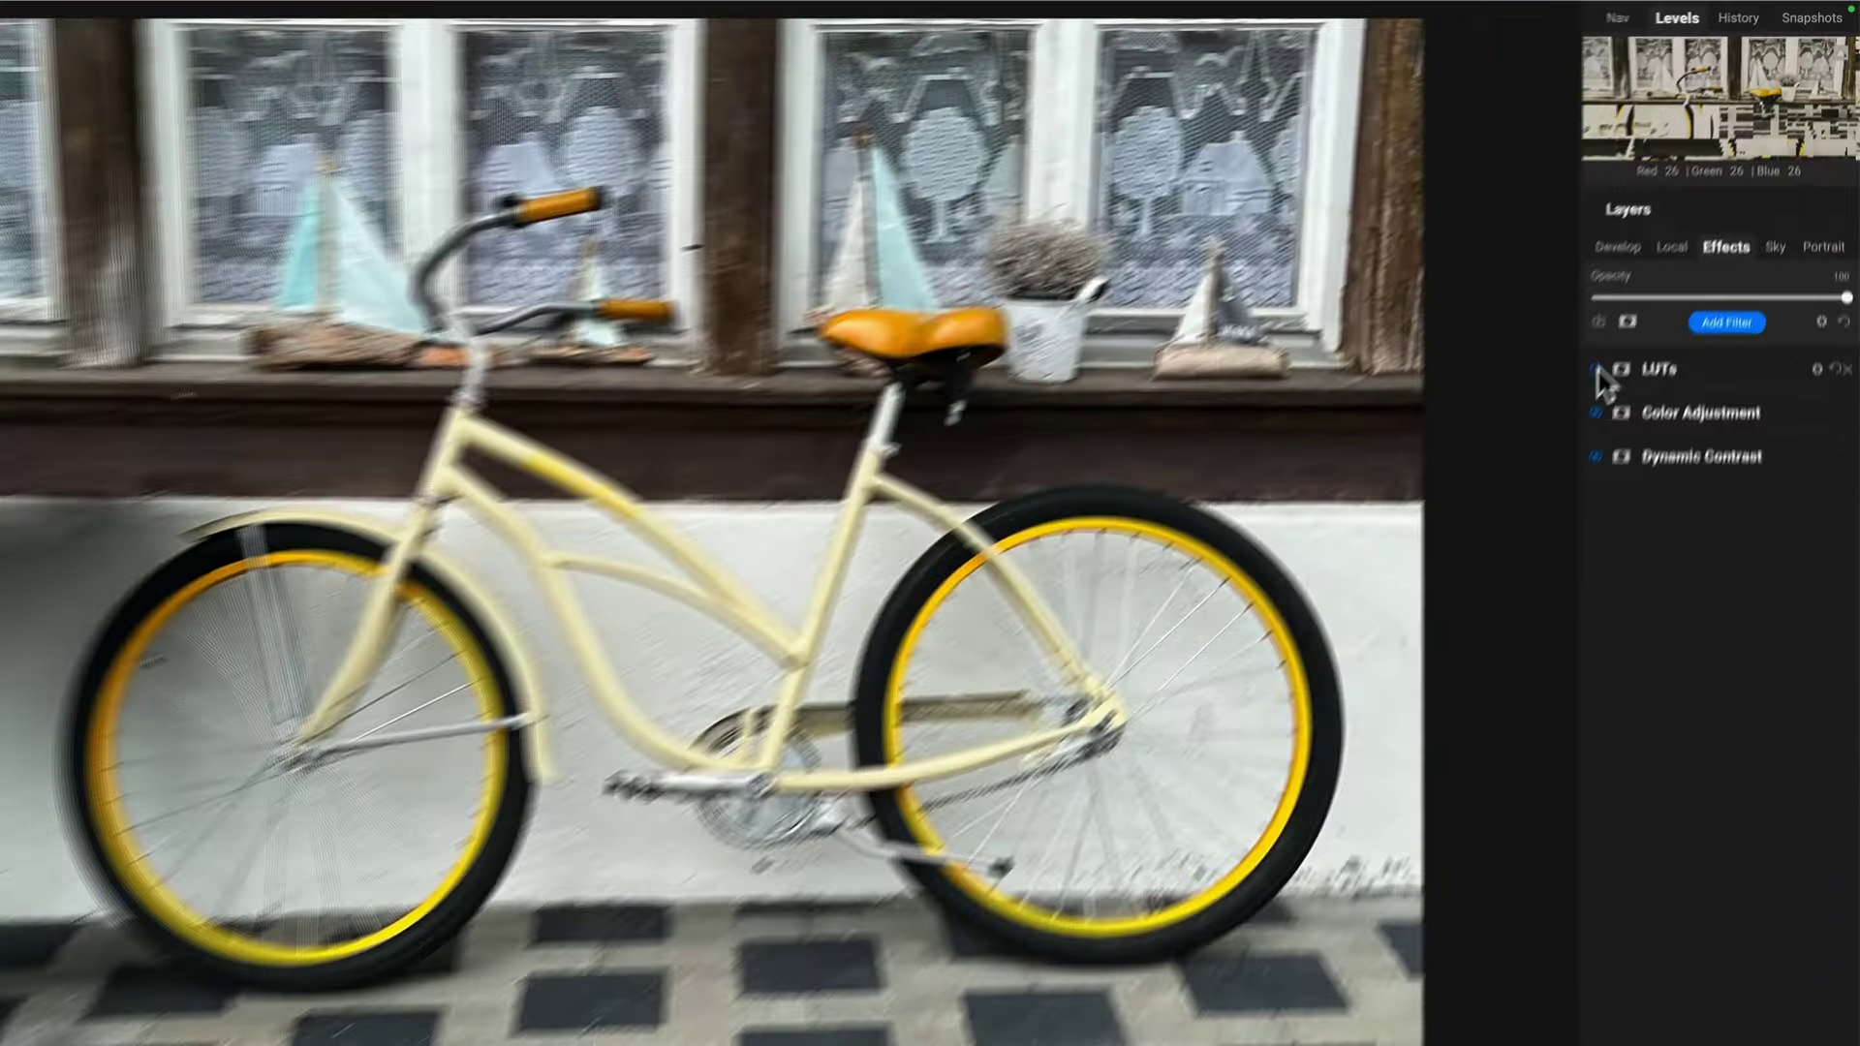
{"action": "left_click", "coordinate": [1634, 313]}
{"action": "left_click", "coordinate": [1691, 474]}
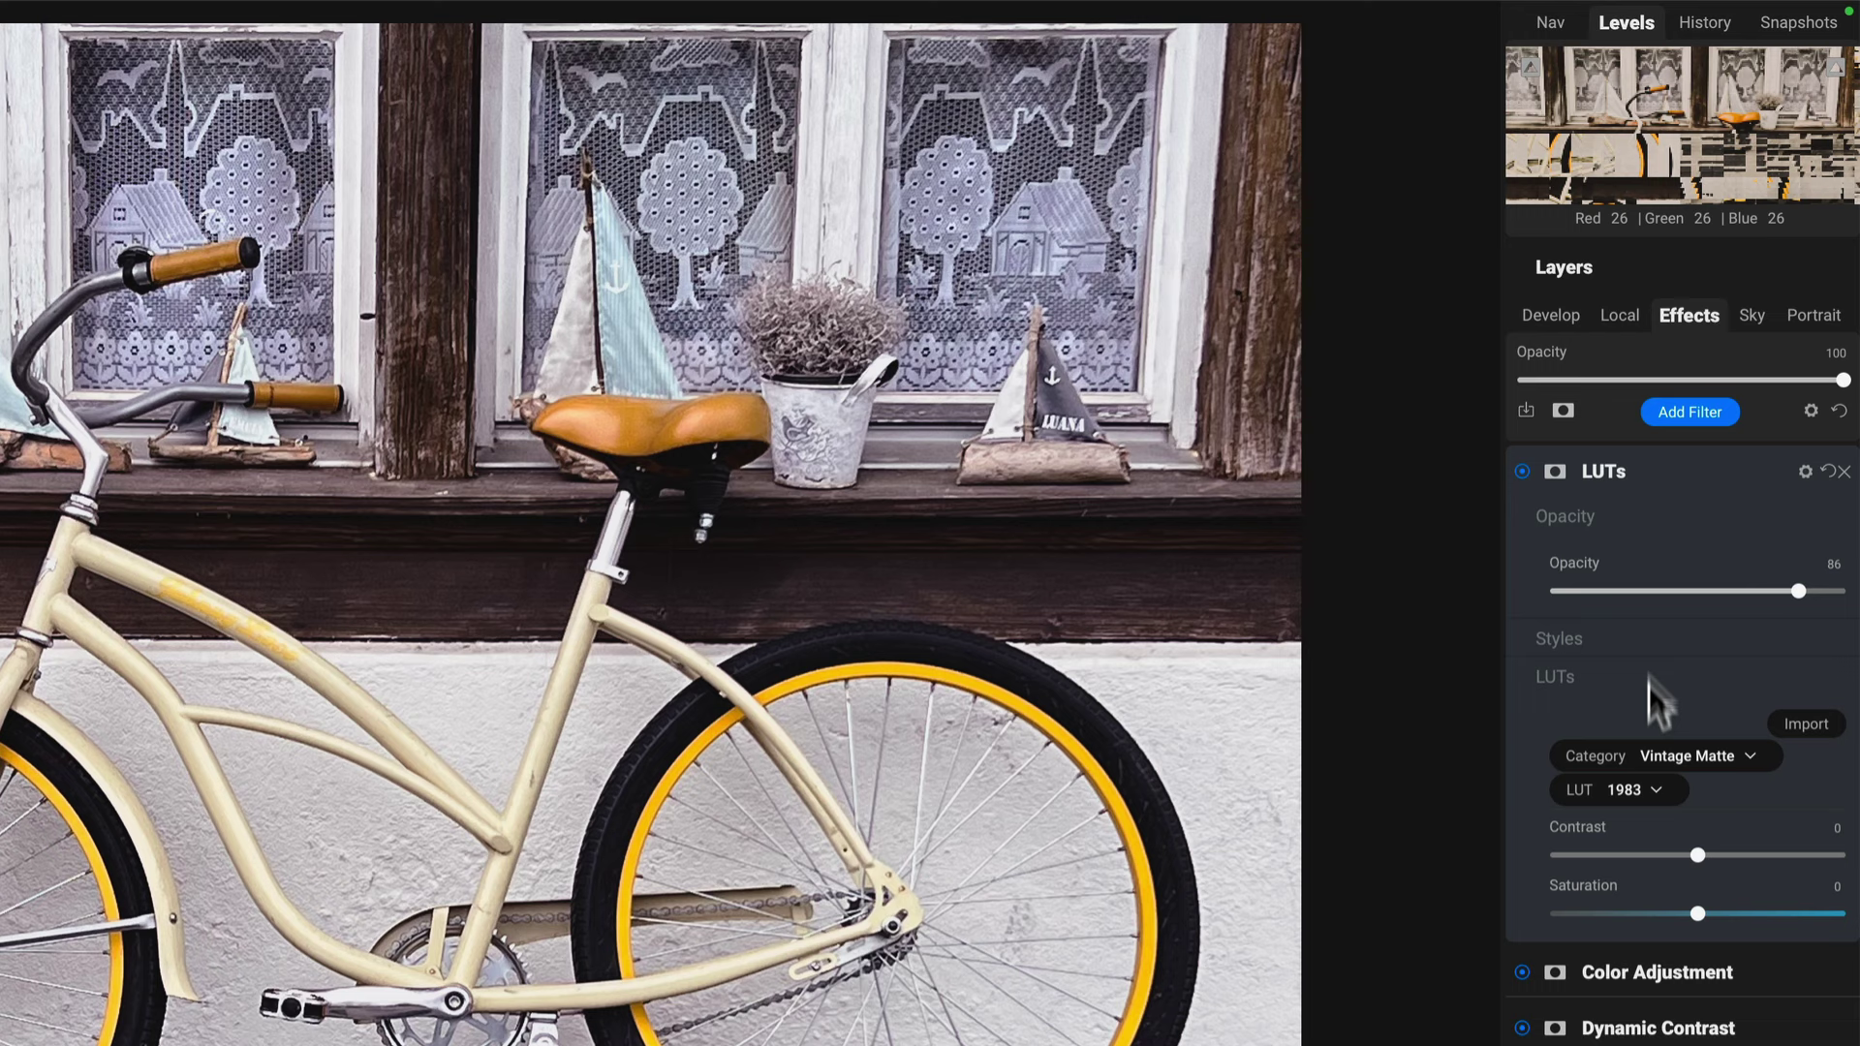
Step: Rename the remaining LUT layer to 'LUT 1983'
{"action": "double_click", "coordinate": [1607, 474]}
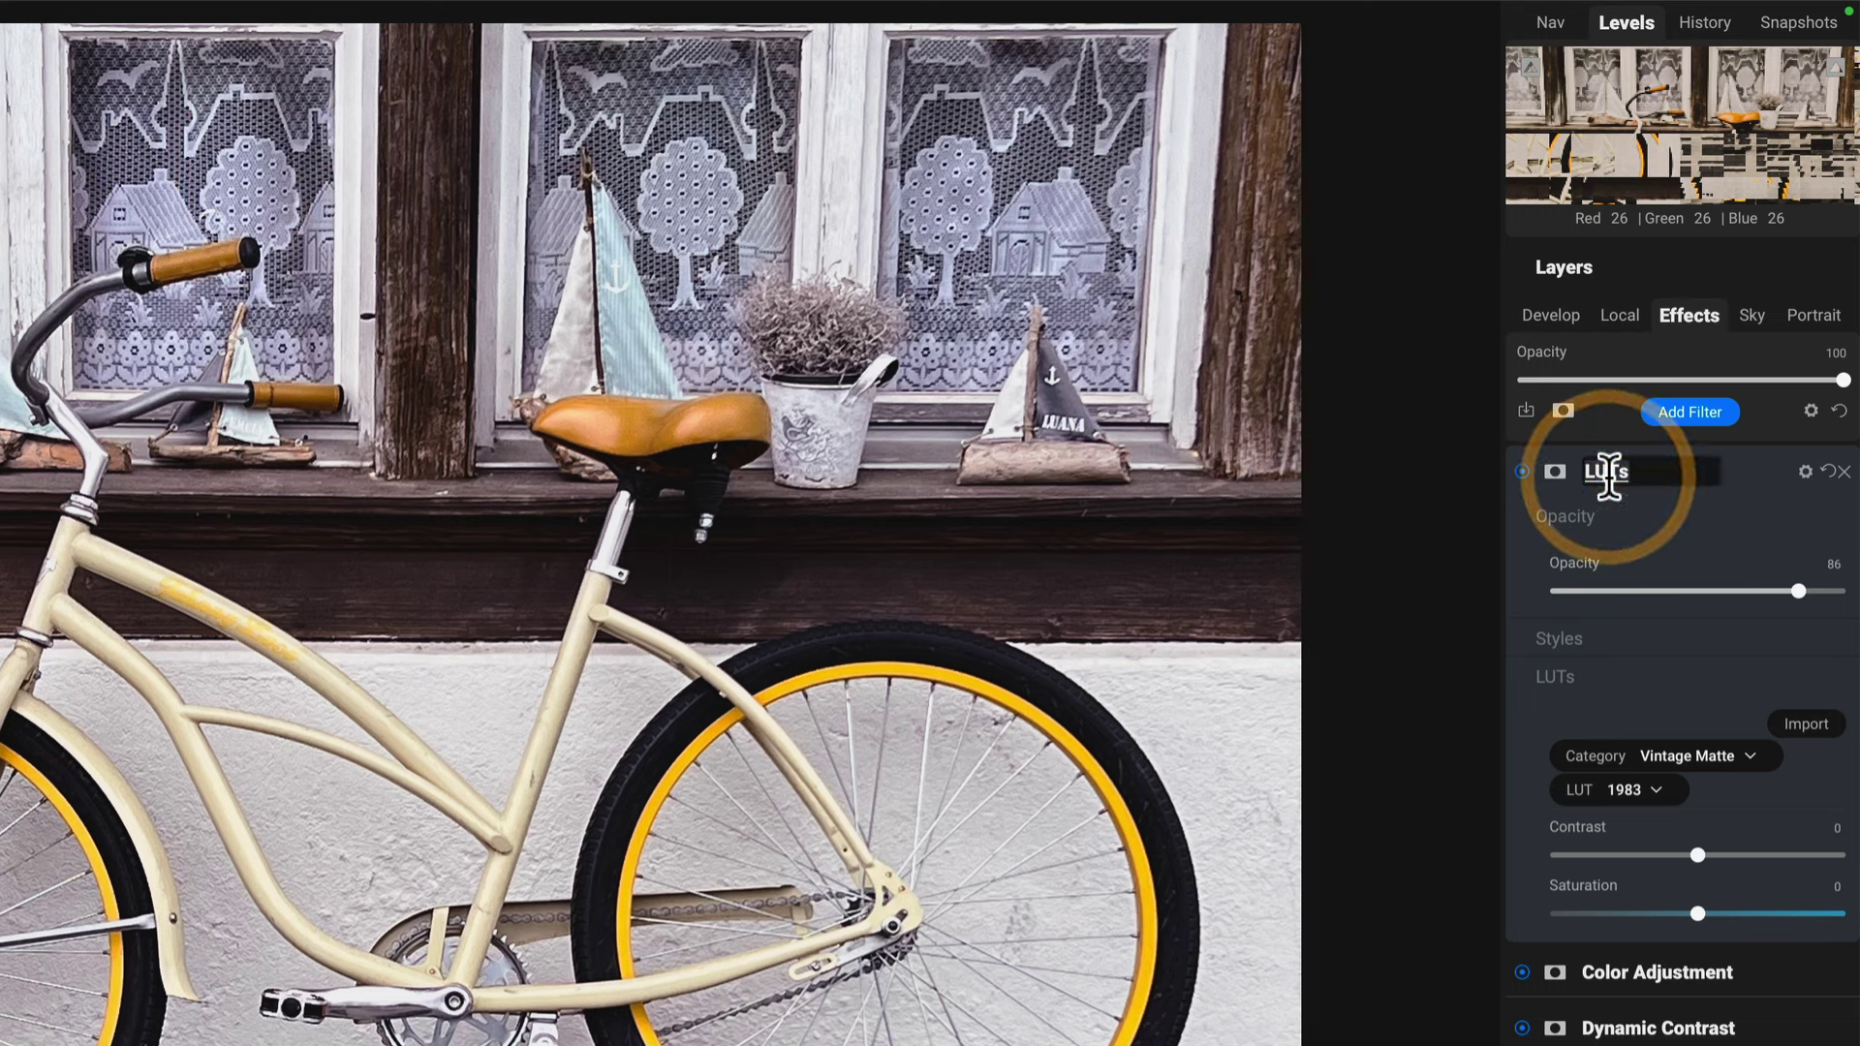
{"action": "type", "text": "LUT 198"}
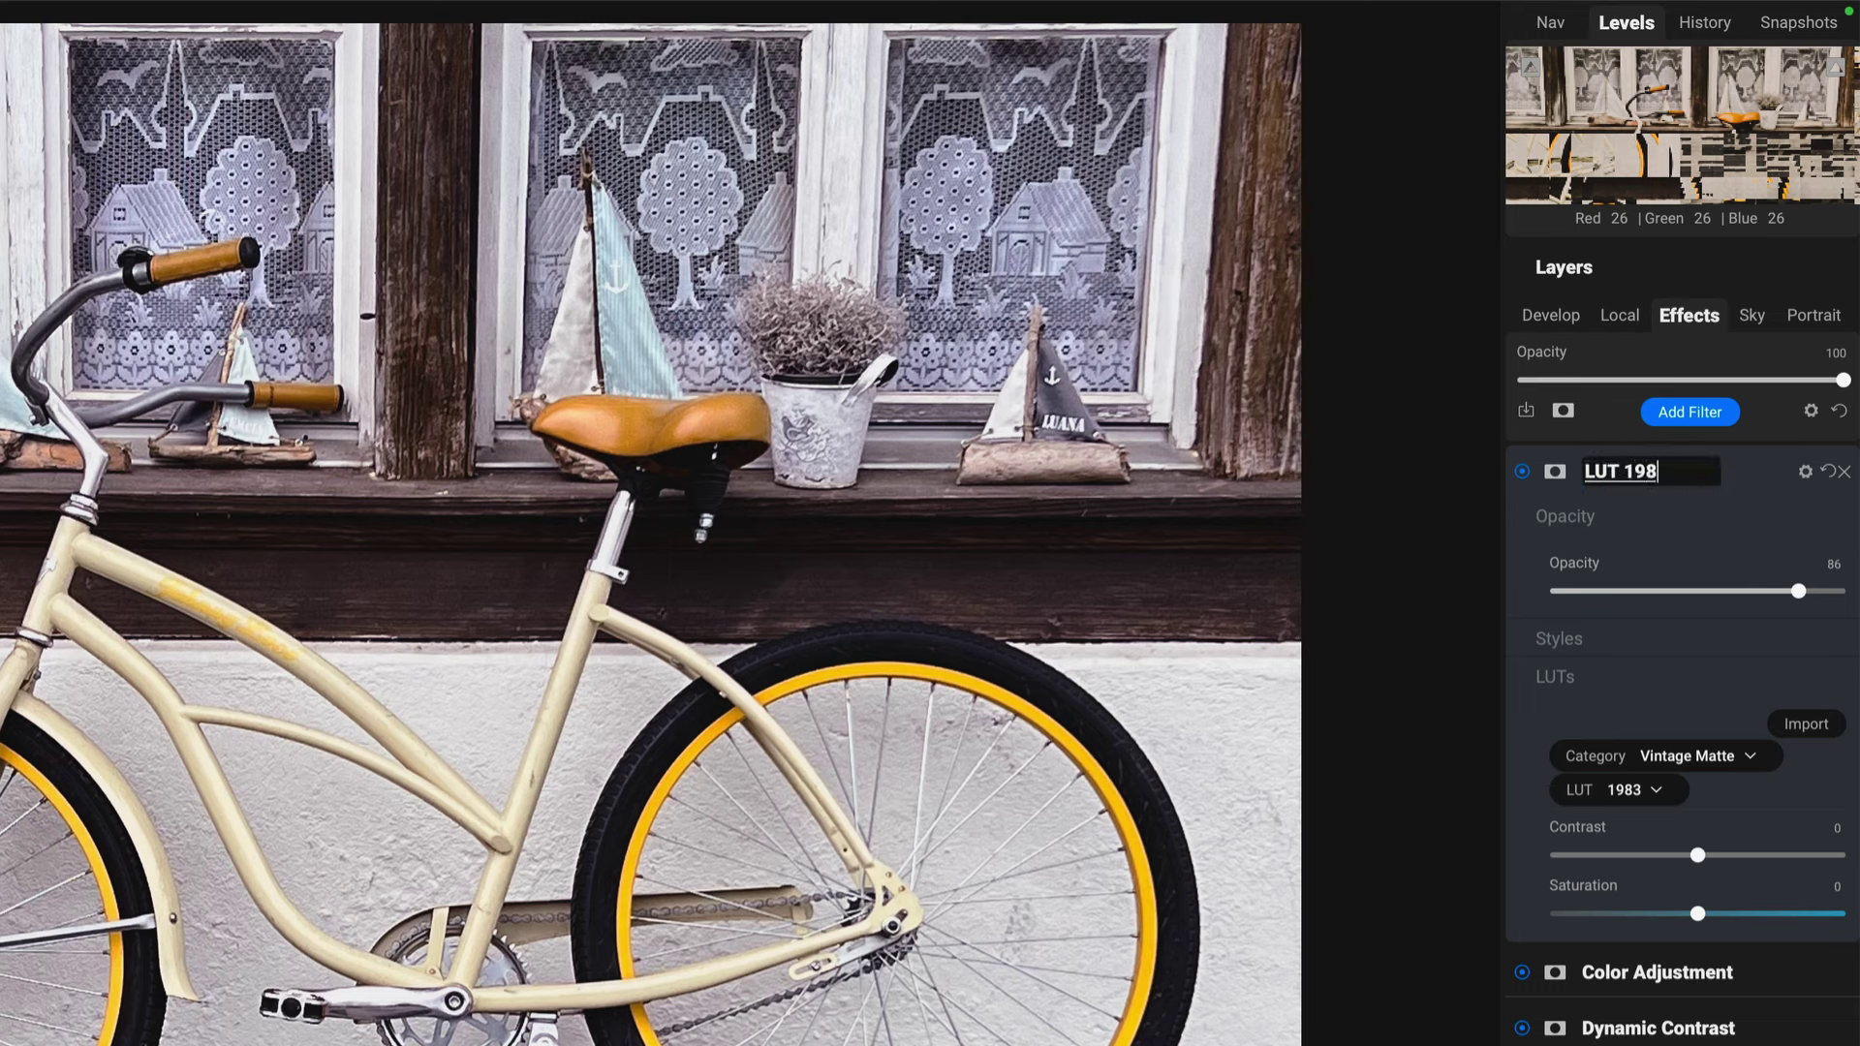
{"action": "type", "text": "3"}
{"action": "key", "text": "Return"}
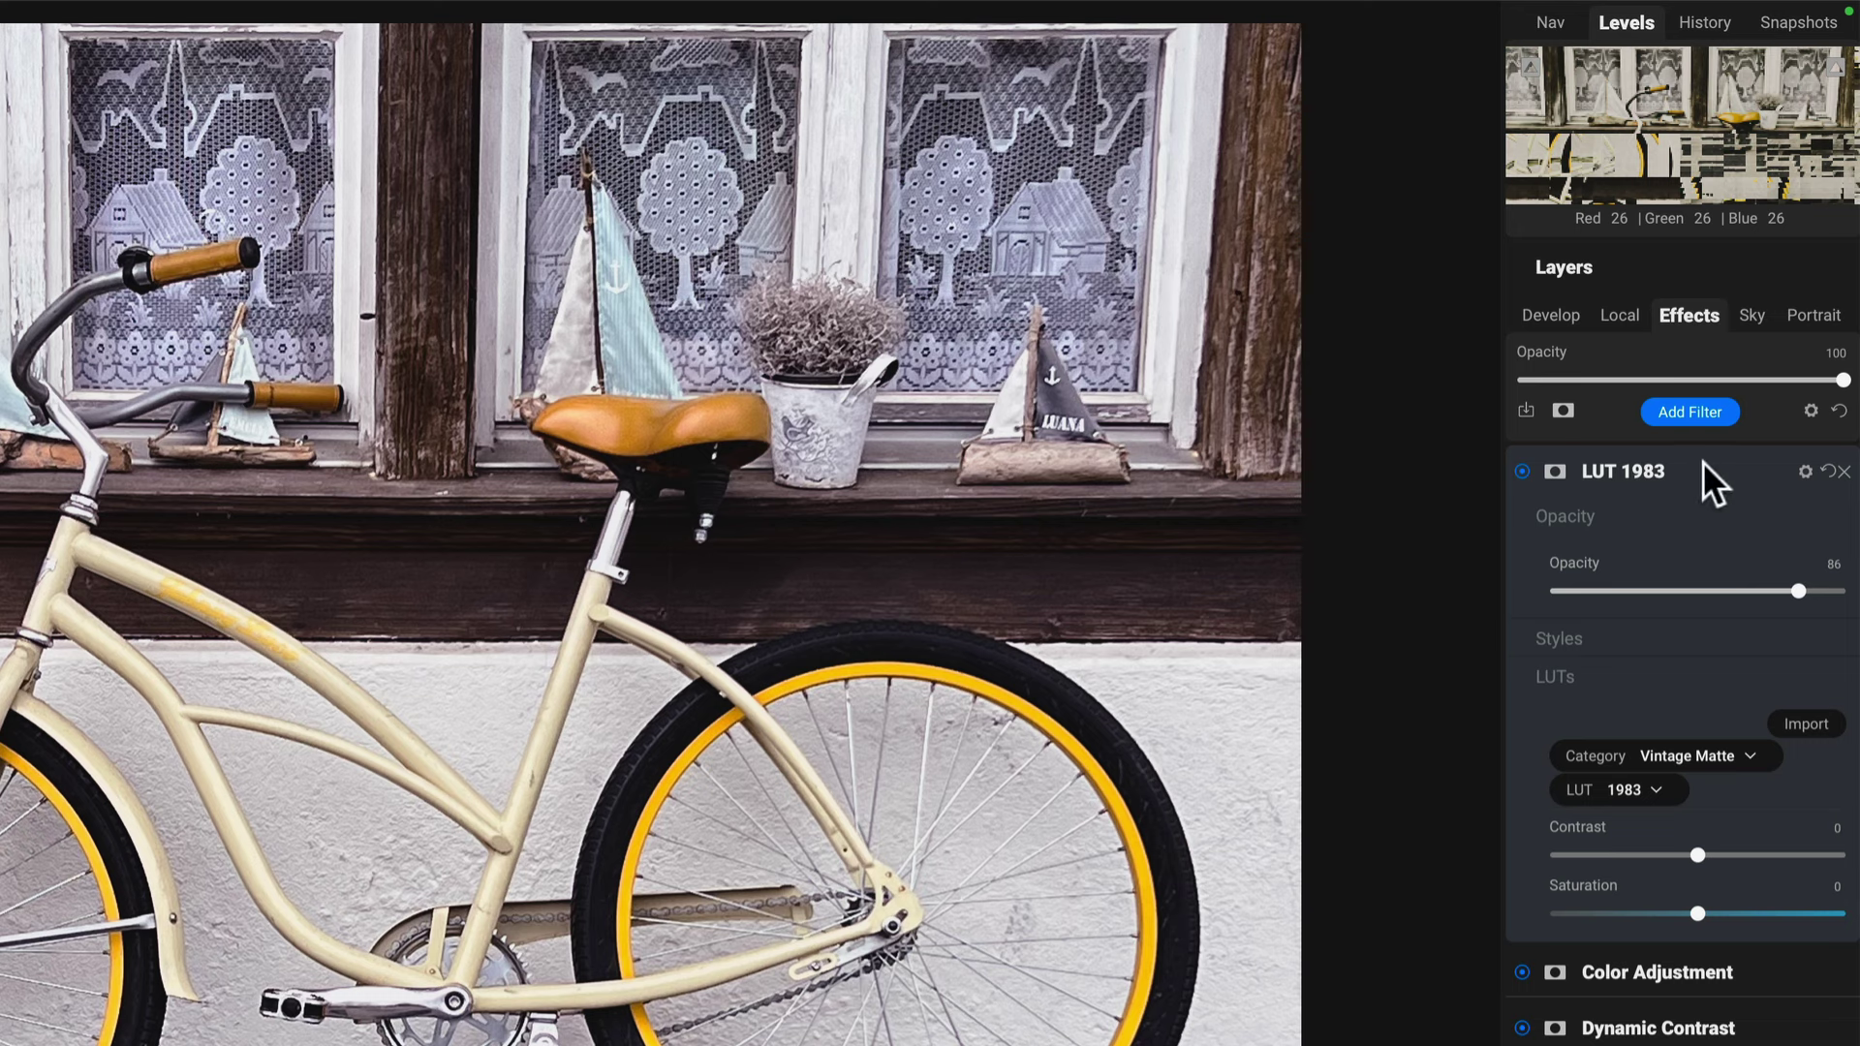
Step: Save a new snapshot named 'LUT 1983' in the Snapshots list
{"action": "left_click", "coordinate": [1794, 28]}
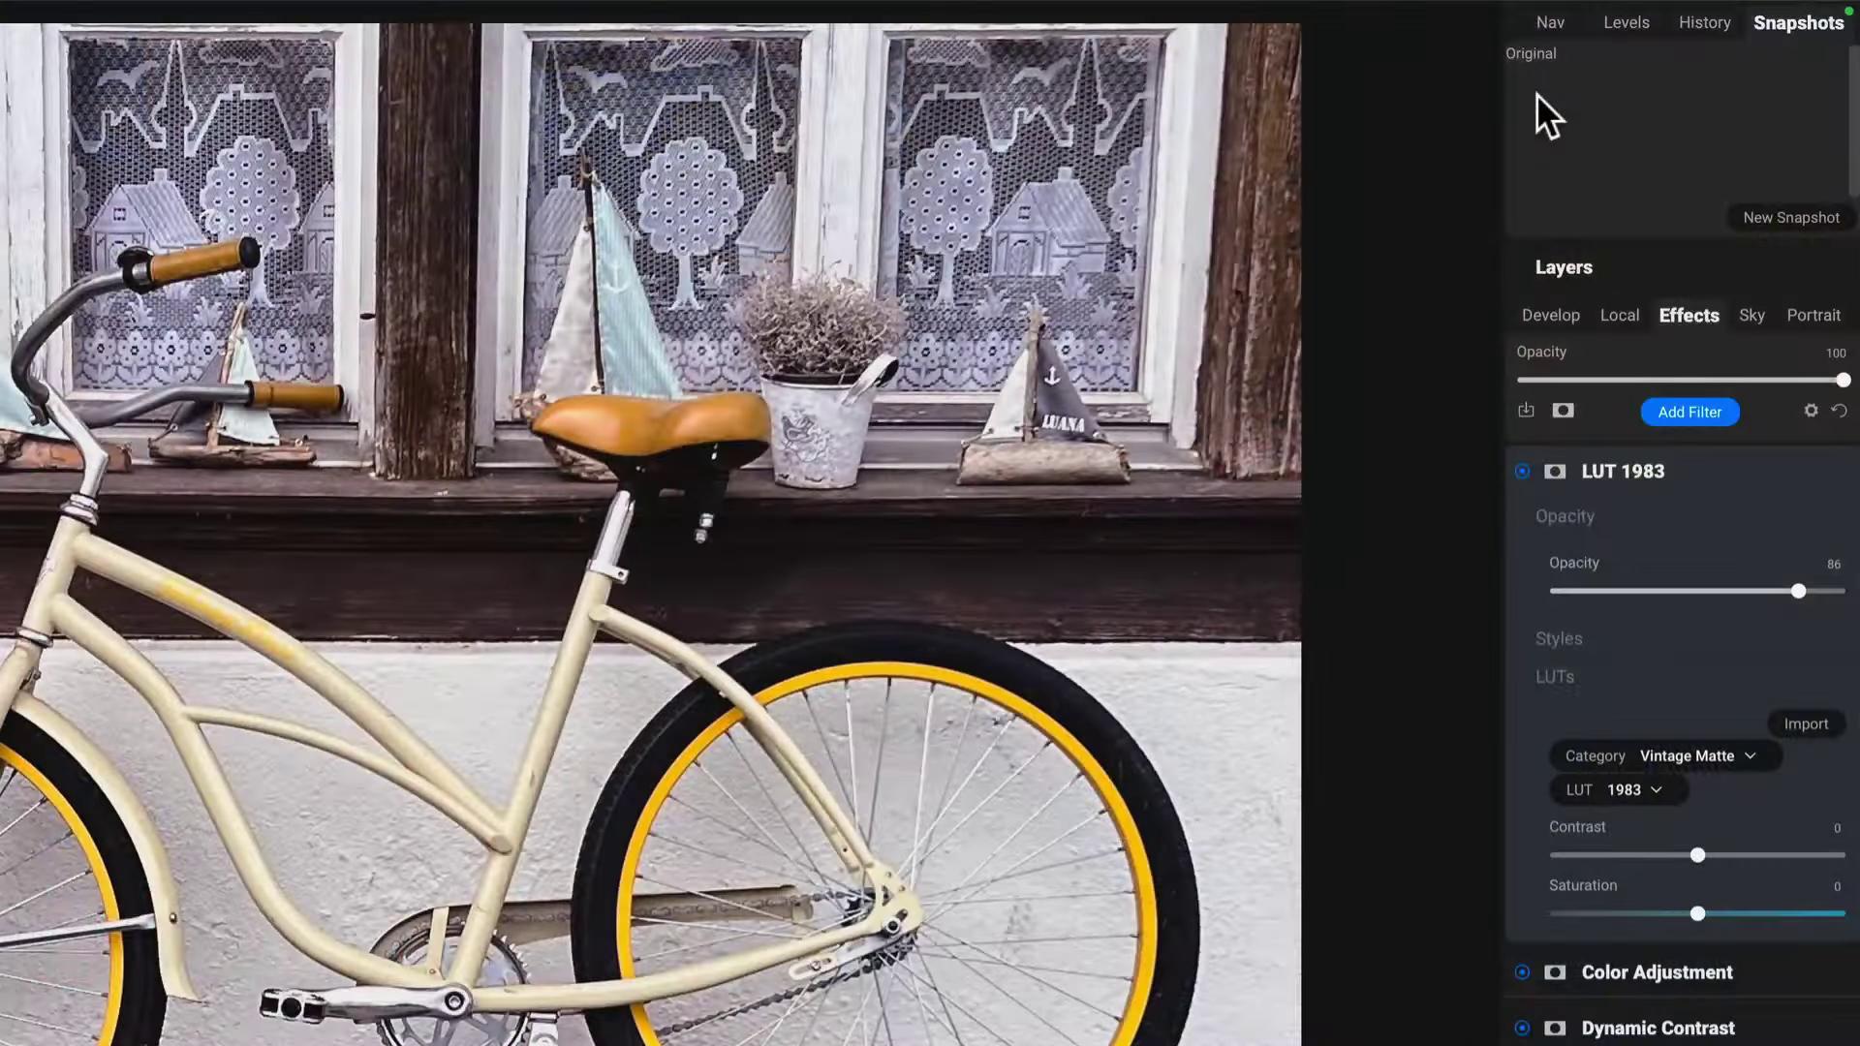
{"action": "left_click", "coordinate": [1775, 212]}
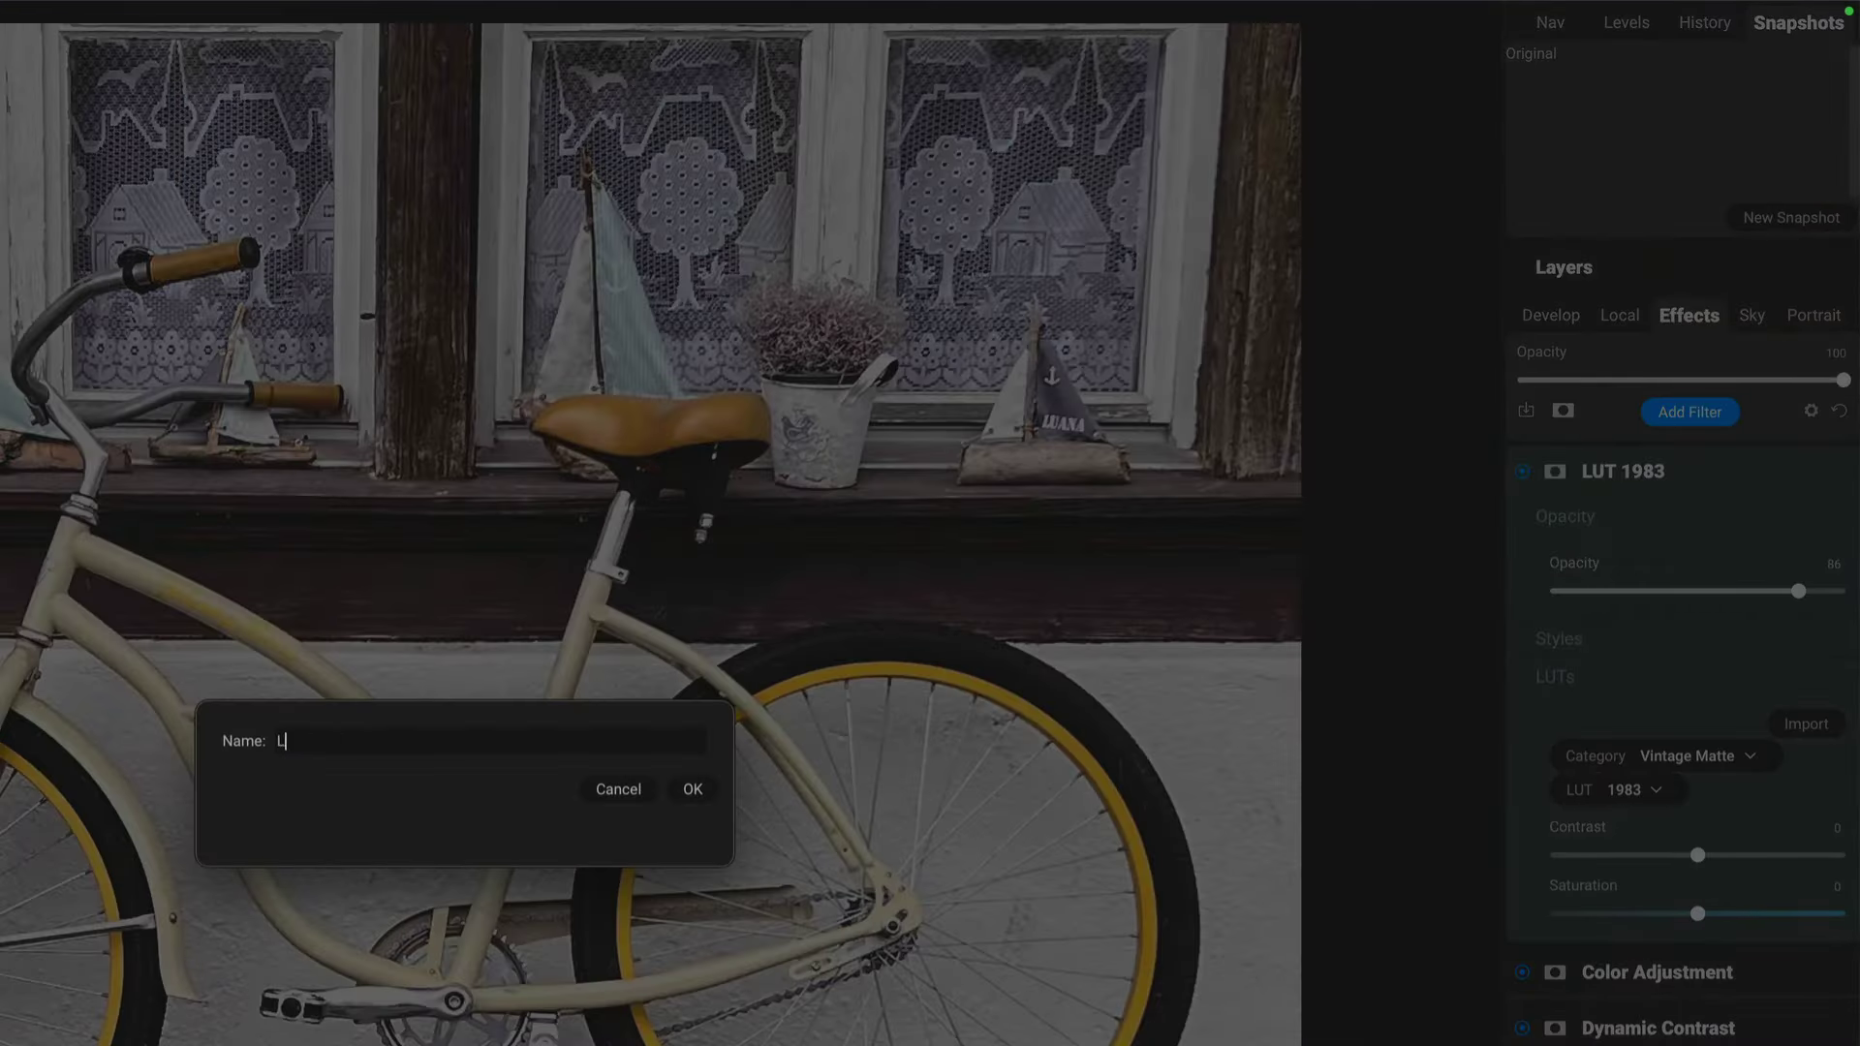
{"action": "type", "text": "LUT 1983"}
{"action": "key", "text": "Return"}
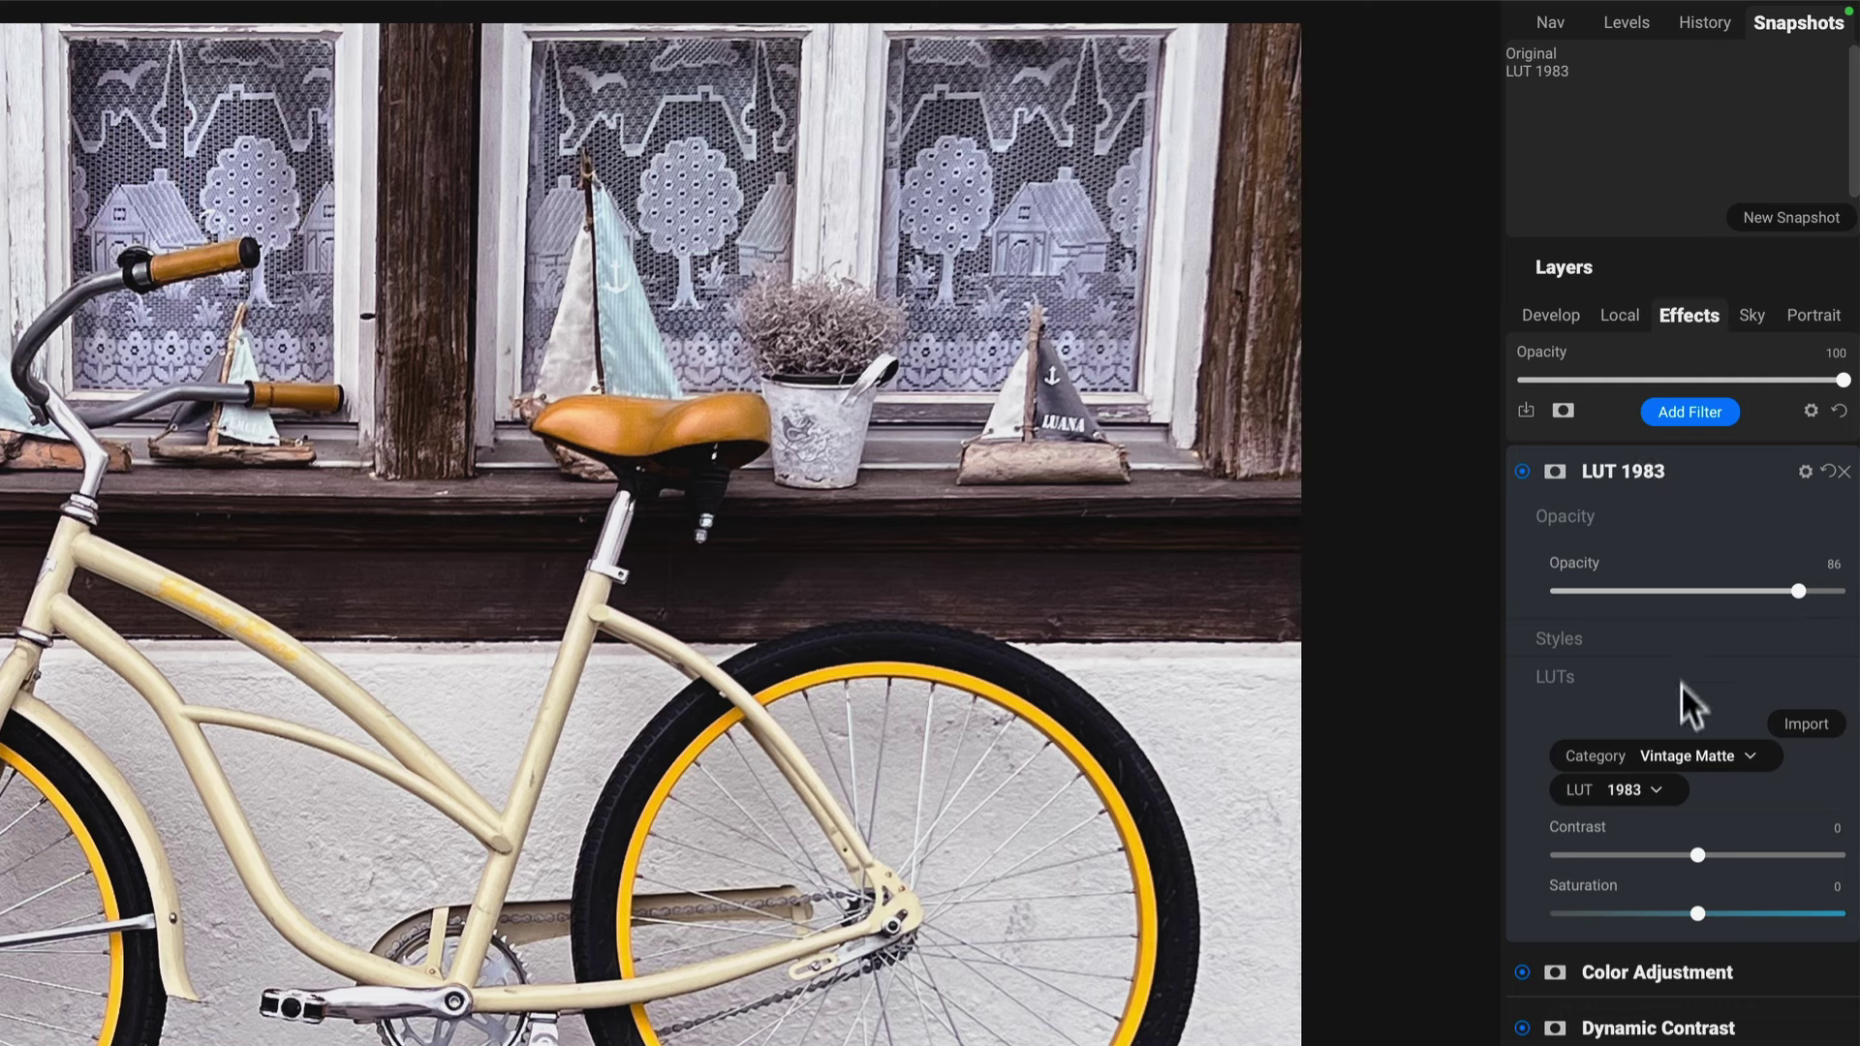
Step: Switch the LUT to Color Grading Aachen with opacity 61 and contrast 12
{"action": "left_click", "coordinate": [1684, 754]}
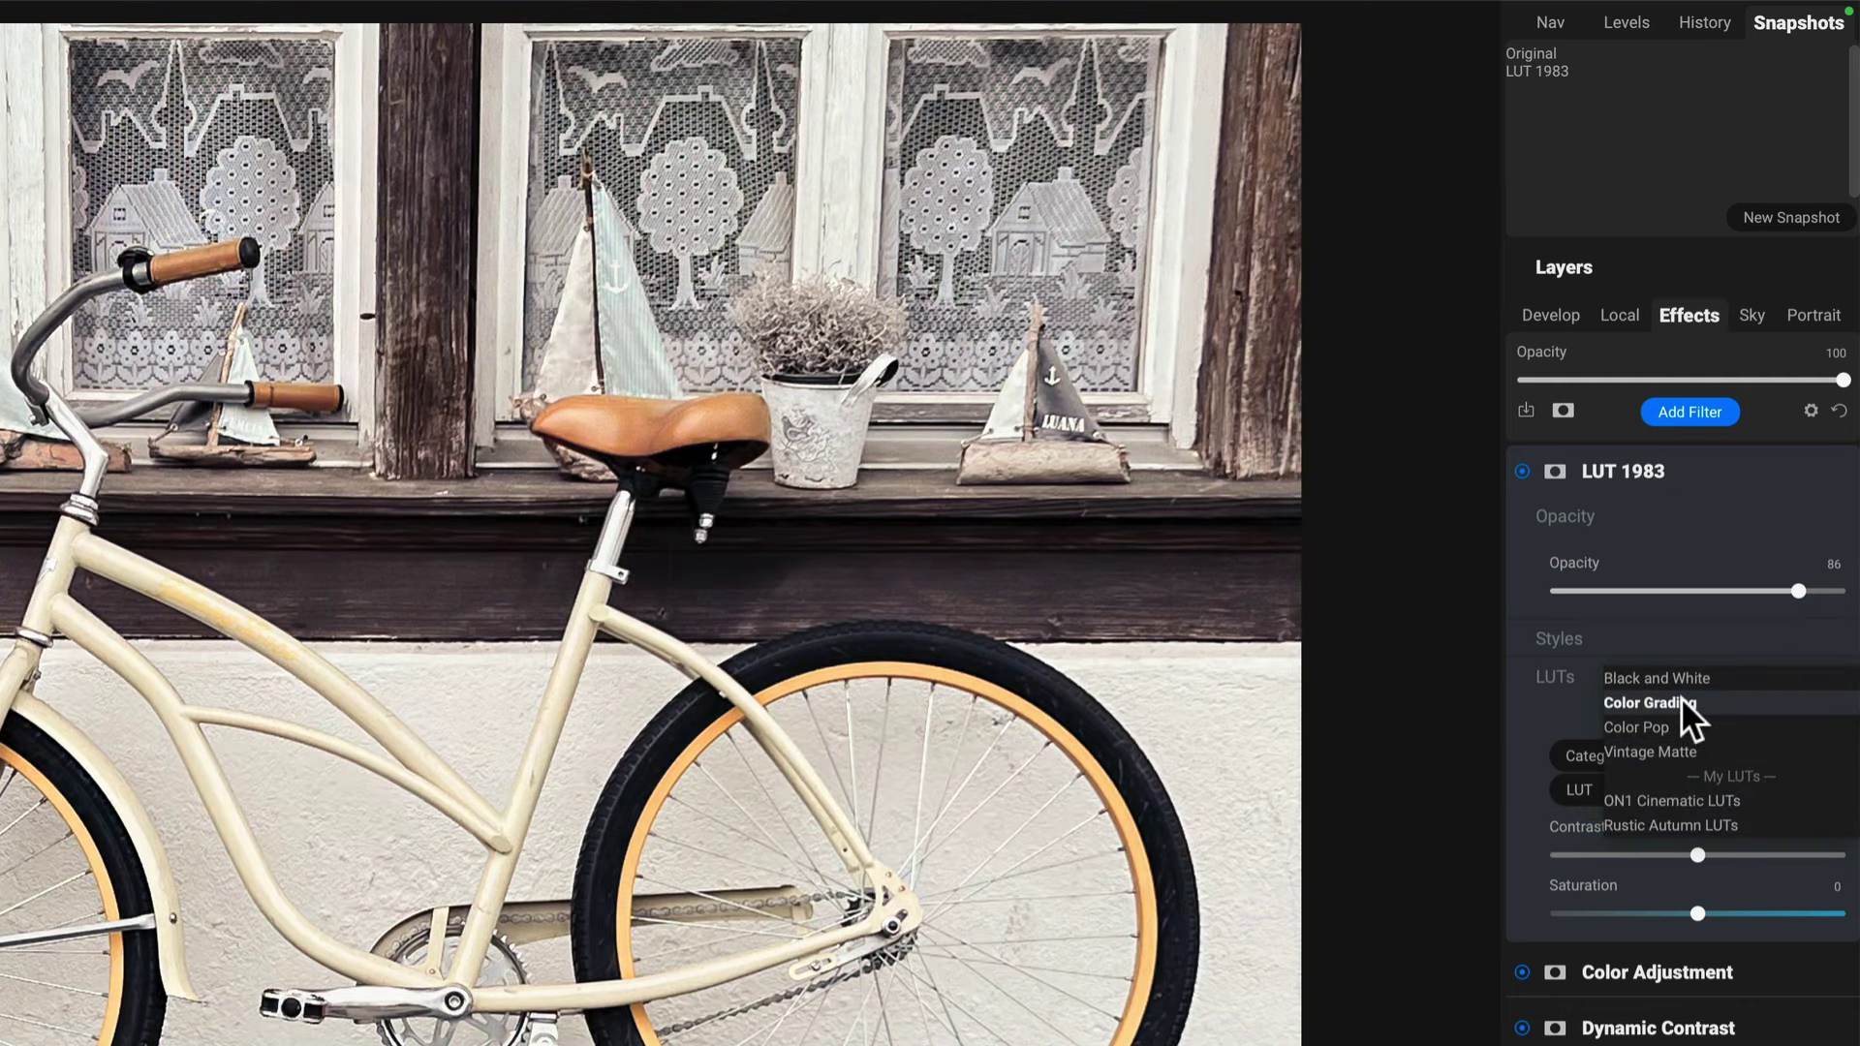
{"action": "left_click", "coordinate": [1681, 700]}
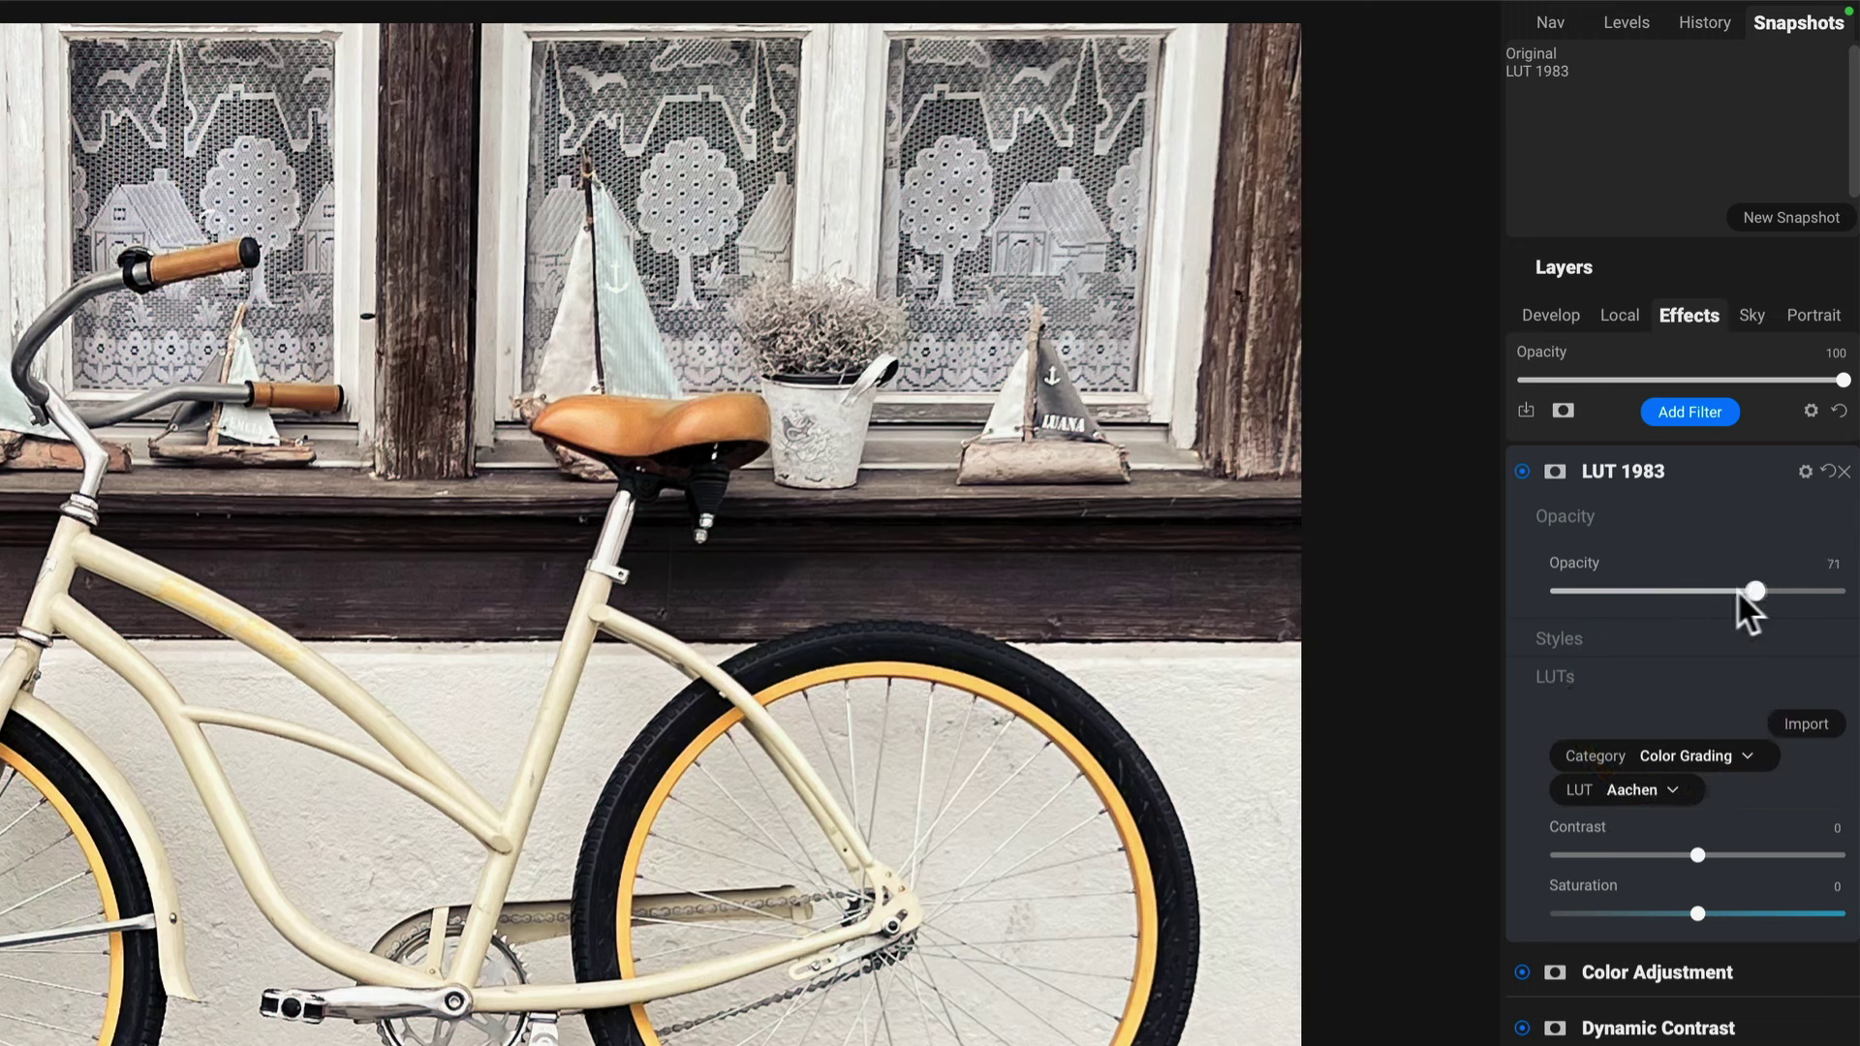
{"action": "left_click_drag", "start_coordinate": [1737, 593], "coordinate": [1728, 591]}
{"action": "left_click_drag", "start_coordinate": [1725, 853], "coordinate": [1732, 855]}
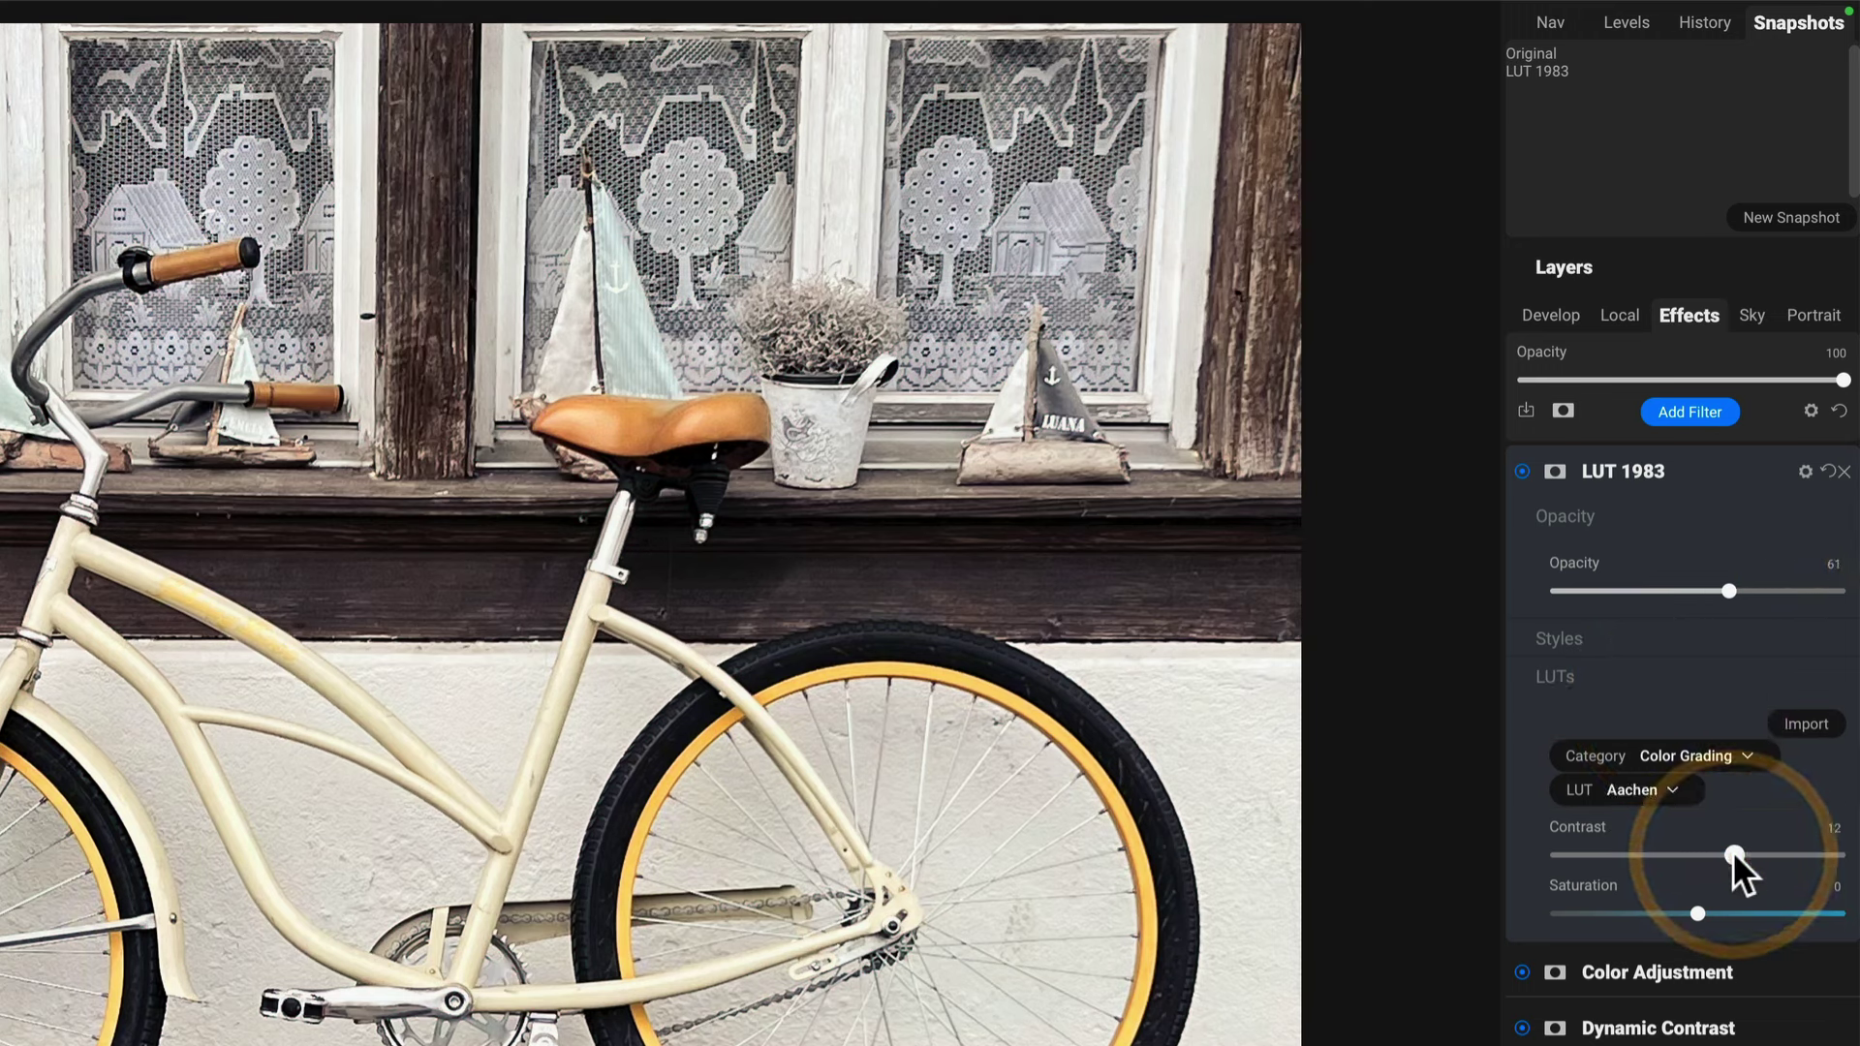
Step: Rename the LUT layer to 'LUT Aachen'
{"action": "double_click", "coordinate": [1635, 468]}
{"action": "type", "text": "LUT "}
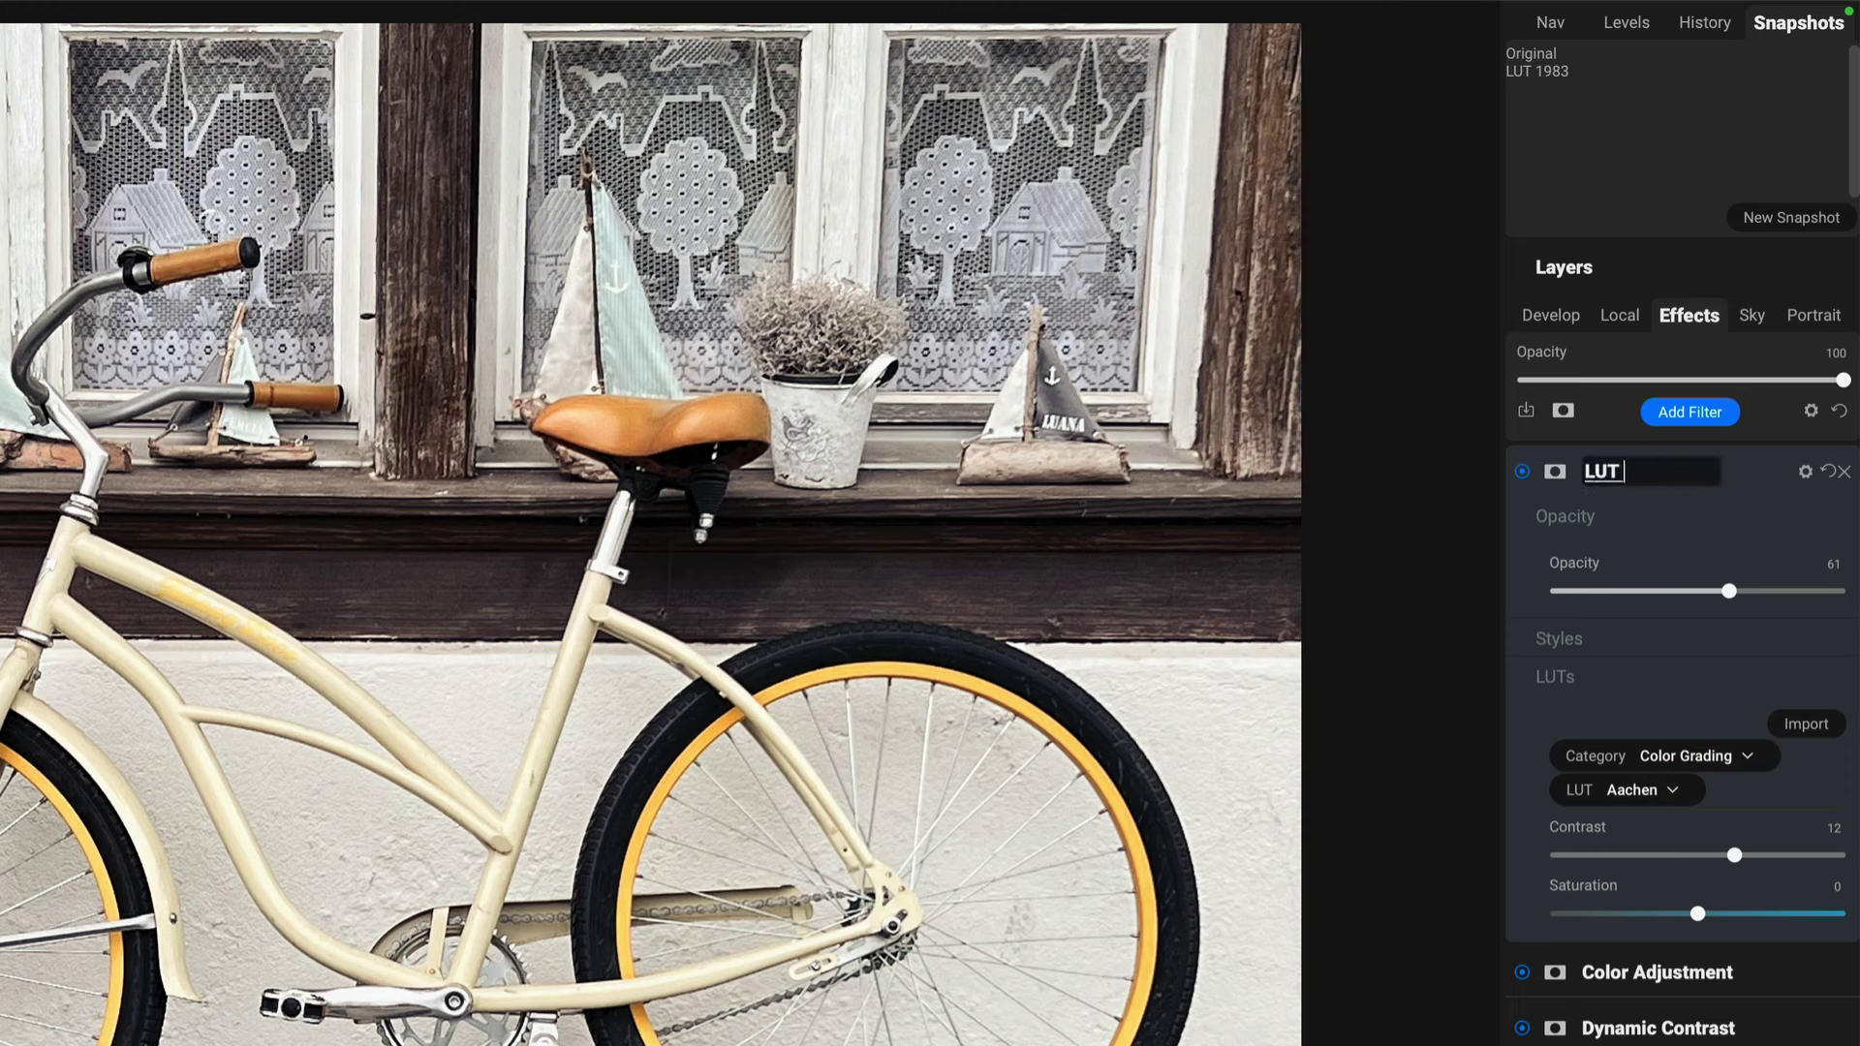
{"action": "type", "text": "Aachen"}
{"action": "key", "text": "Return"}
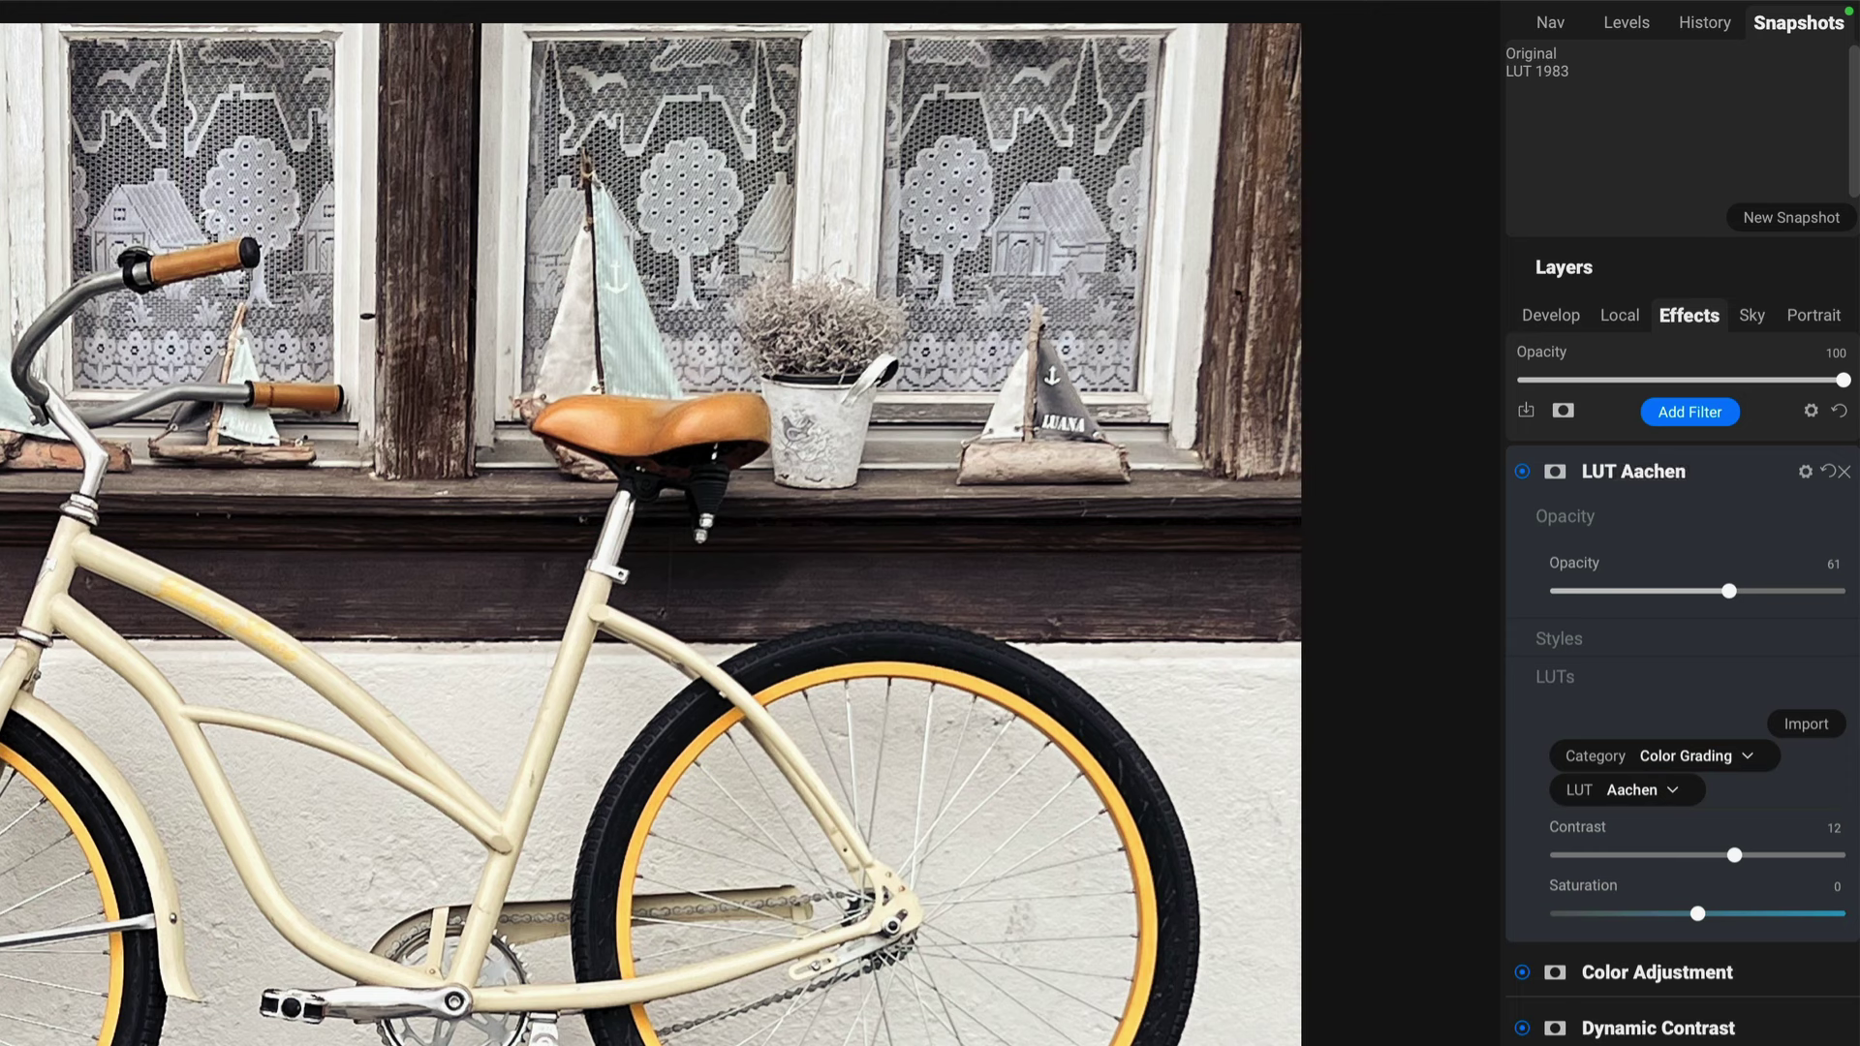
Step: Save a new snapshot named 'LUT Aachen' by pasting the name
{"action": "left_click", "coordinate": [1782, 217]}
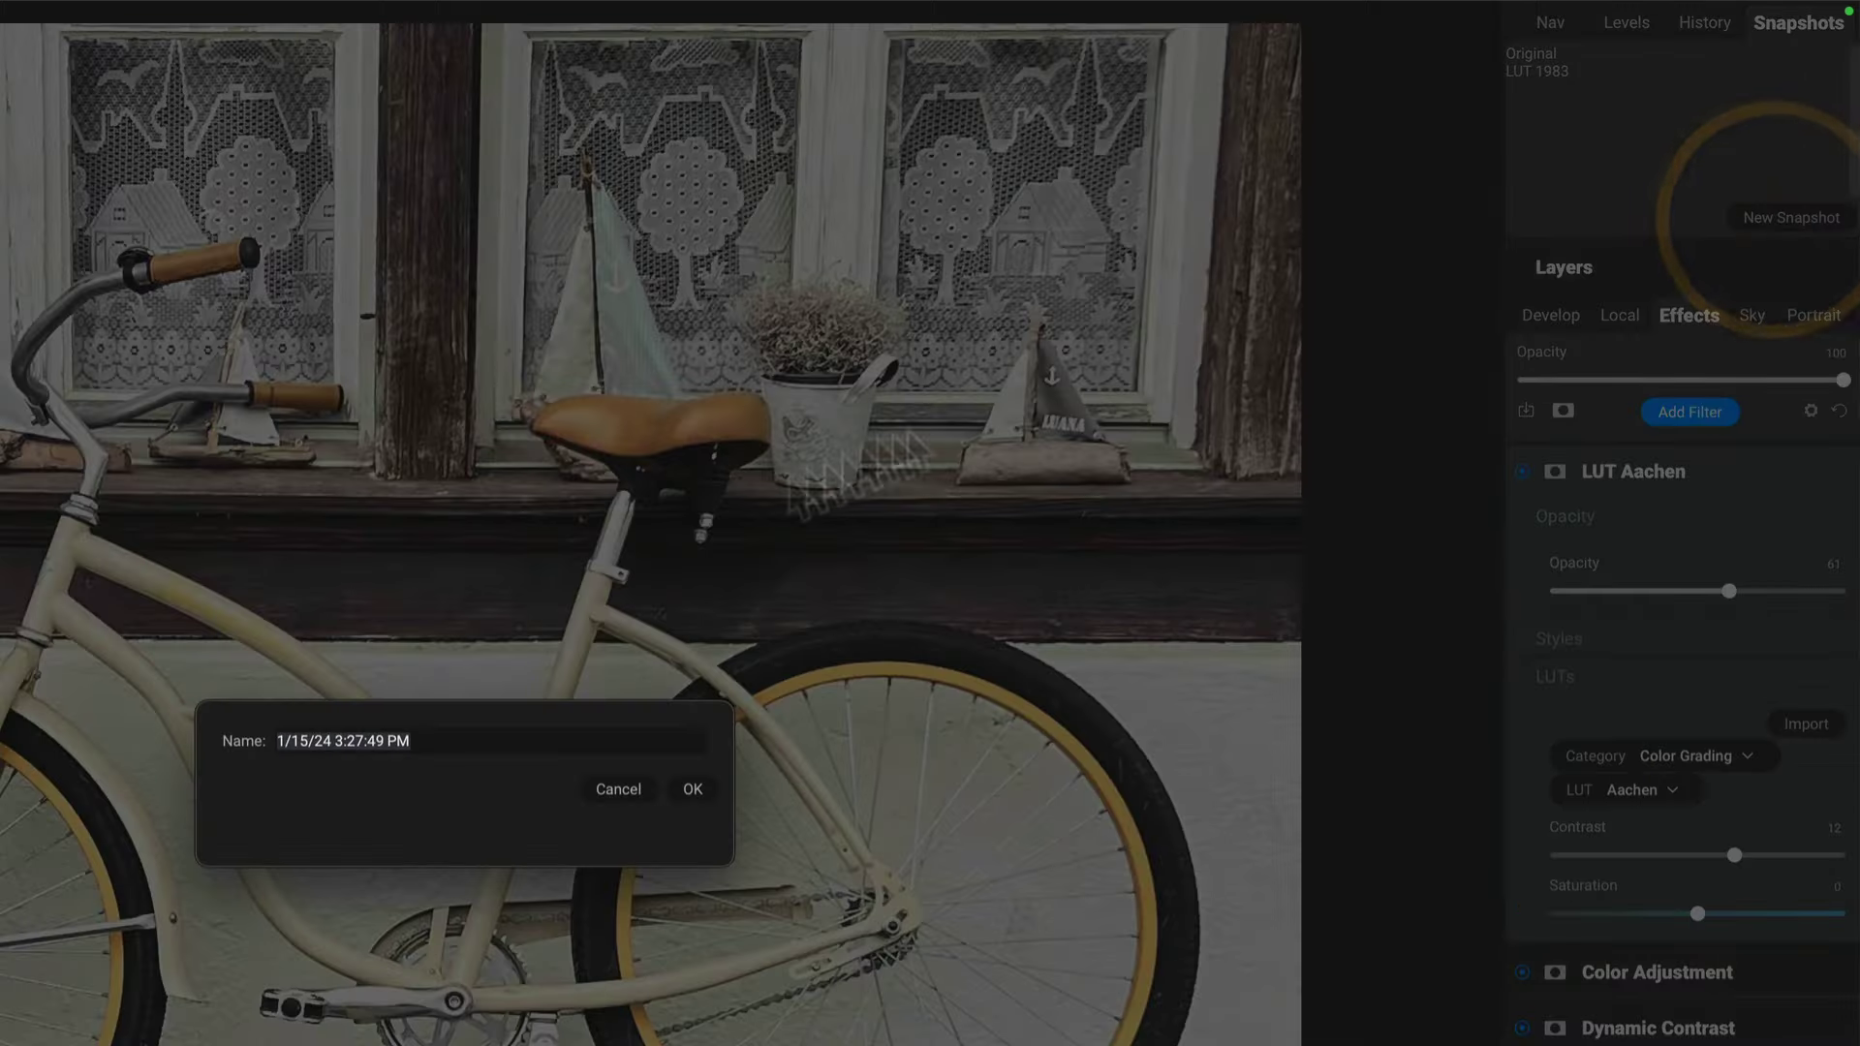
{"action": "type", "text": "LUT Aachen"}
{"action": "left_click", "coordinate": [693, 789]}
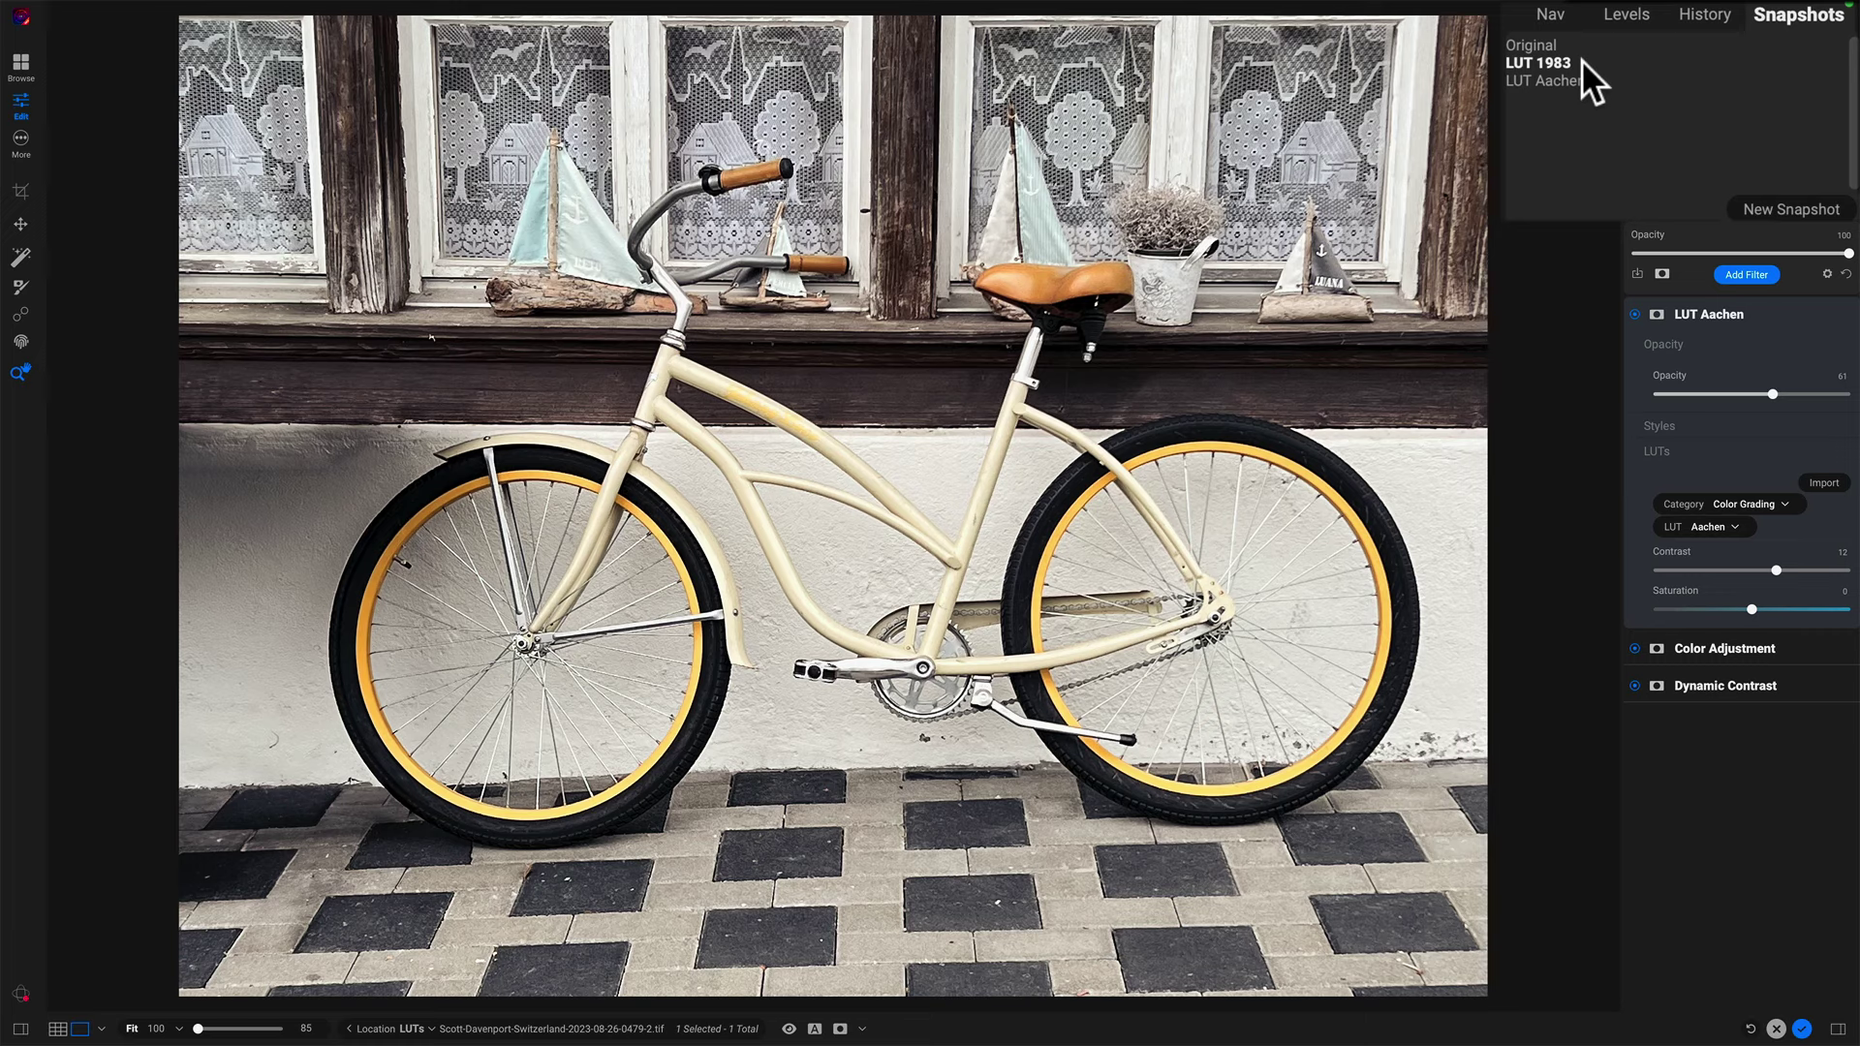
Step: Alternate between the LUT 1983 and LUT Aachen snapshots to compare, ending on LUT Aachen
{"action": "left_click", "coordinate": [1581, 62]}
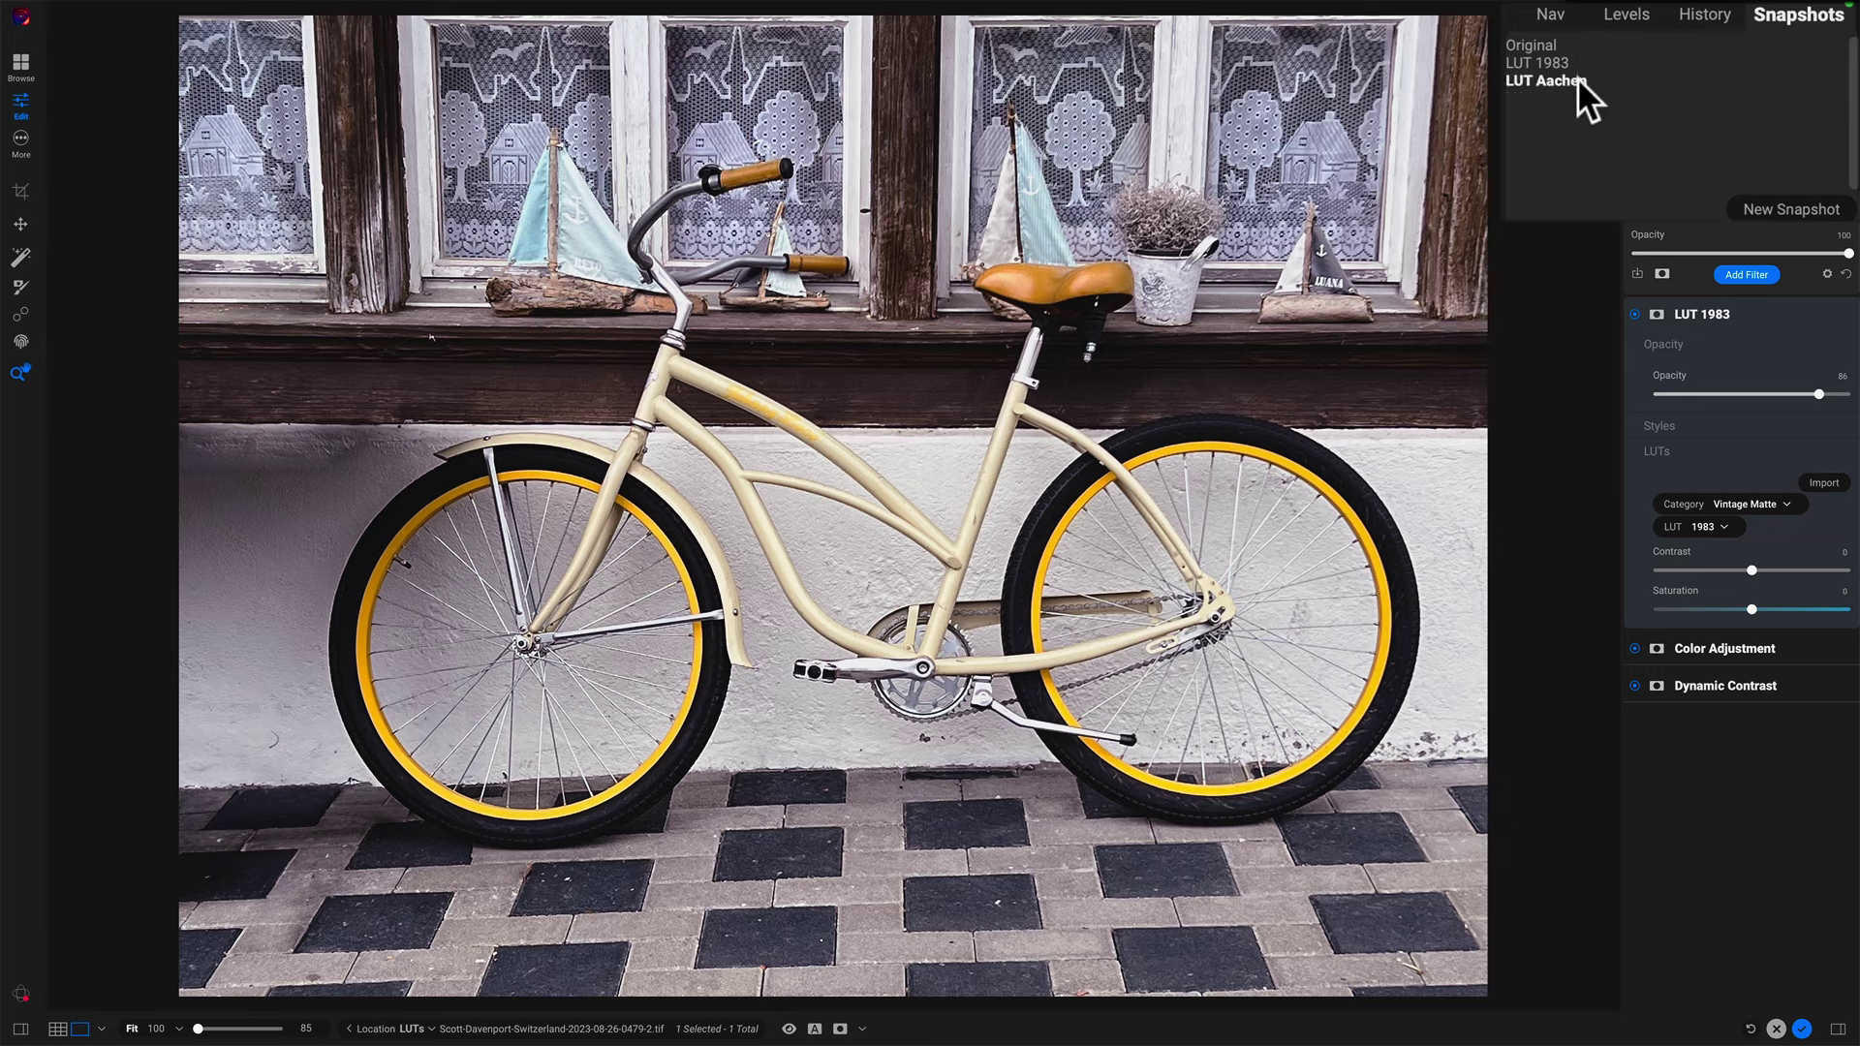
{"action": "left_click", "coordinate": [1577, 81]}
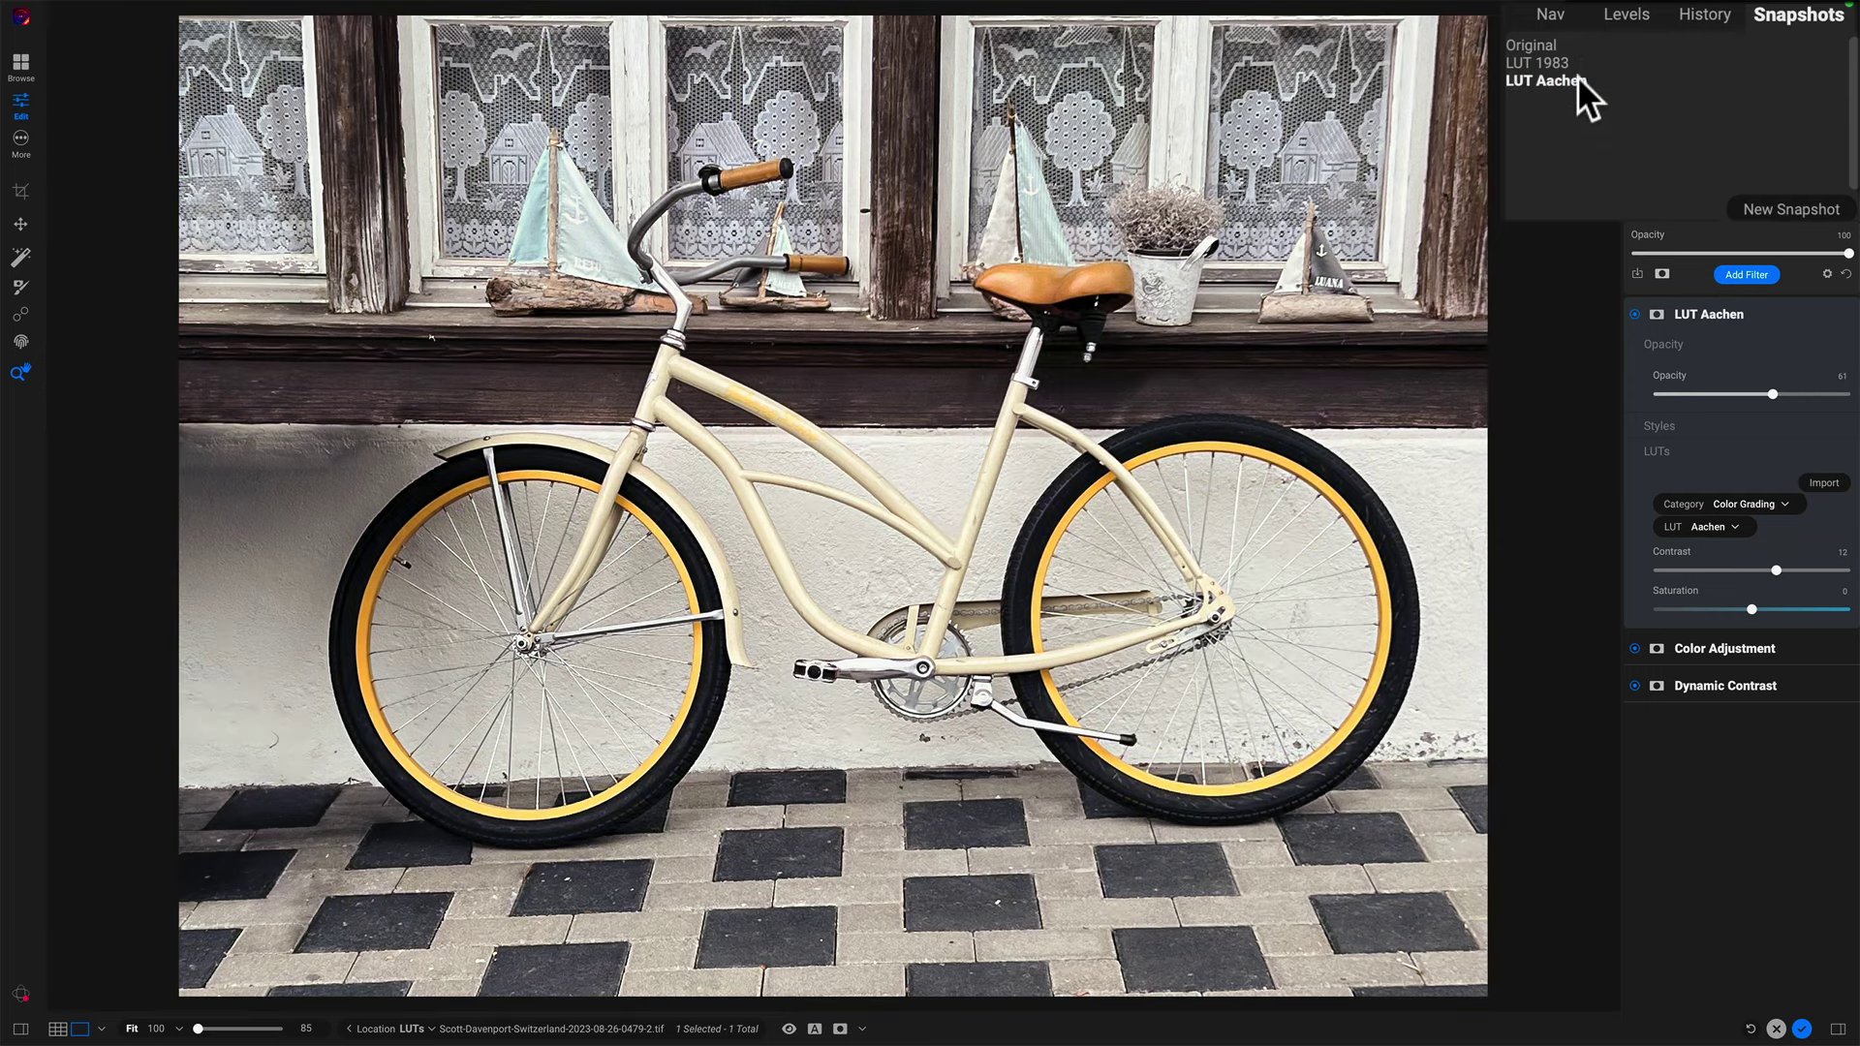
{"action": "left_click", "coordinate": [1573, 62]}
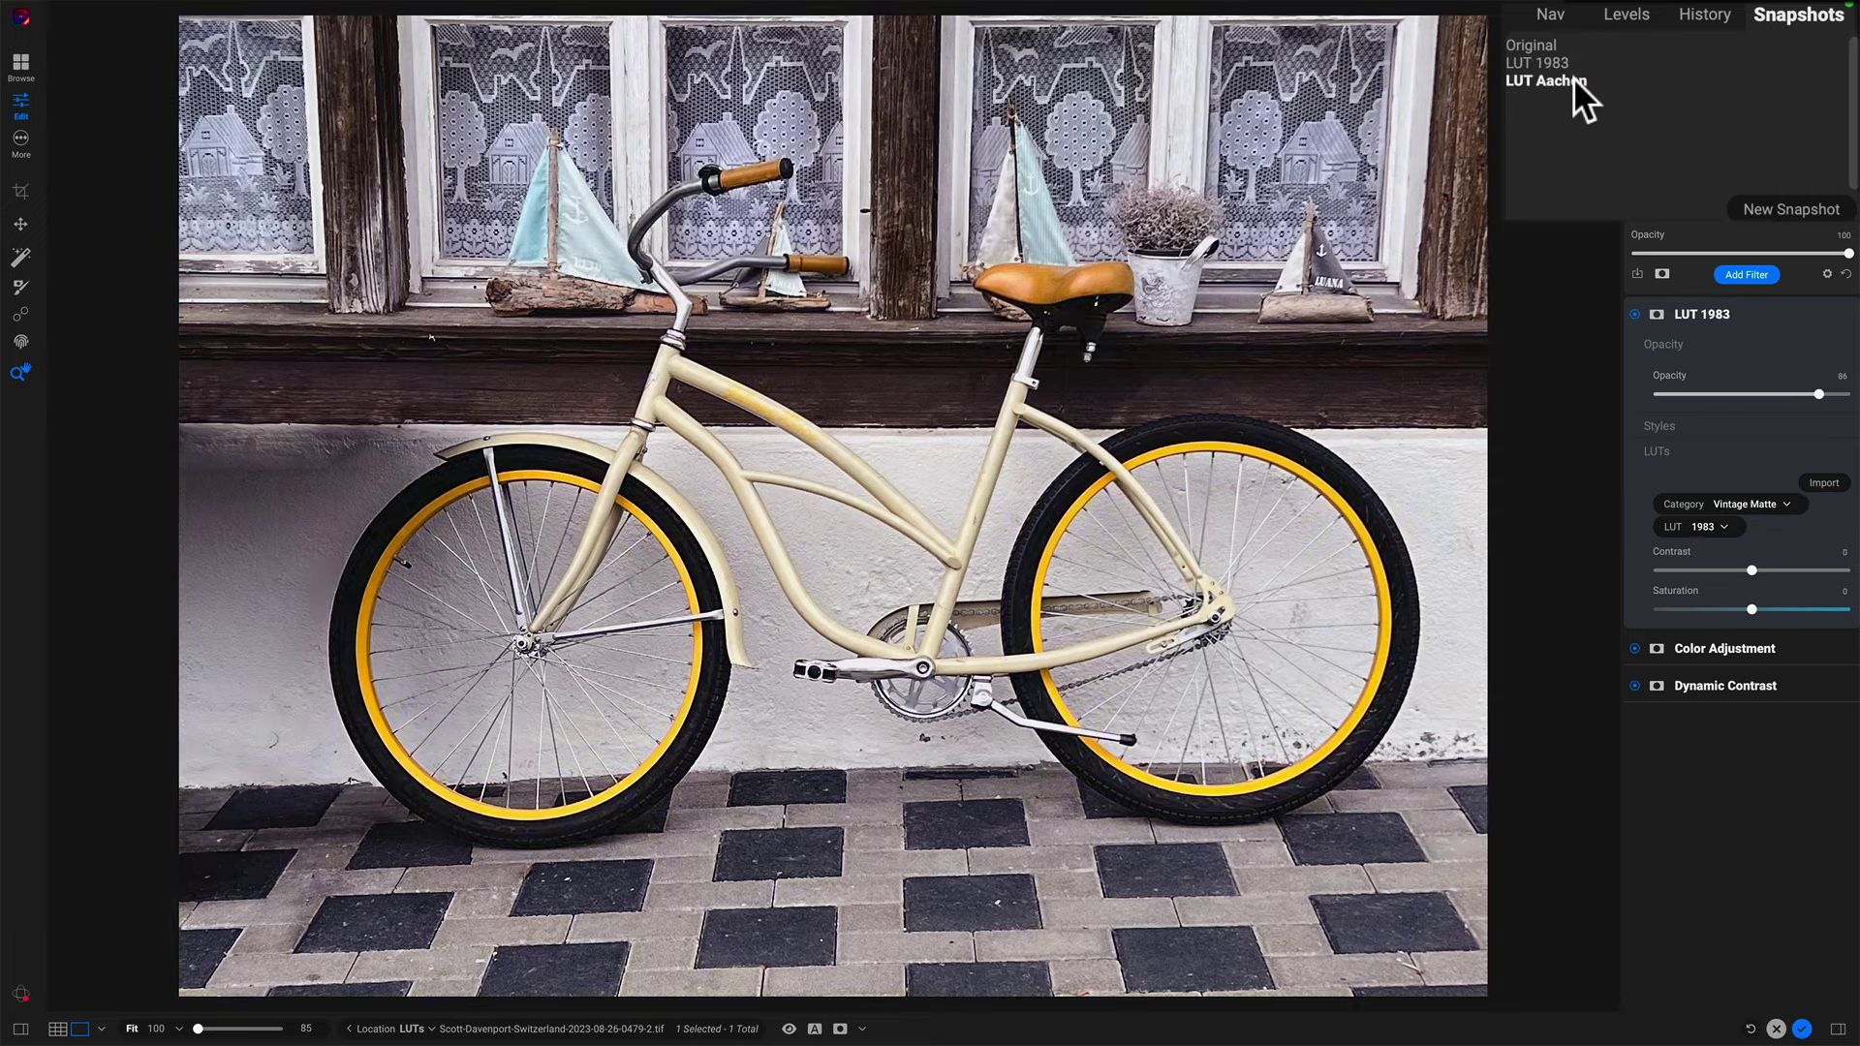
{"action": "left_click", "coordinate": [1573, 80]}
{"action": "left_click", "coordinate": [1571, 62]}
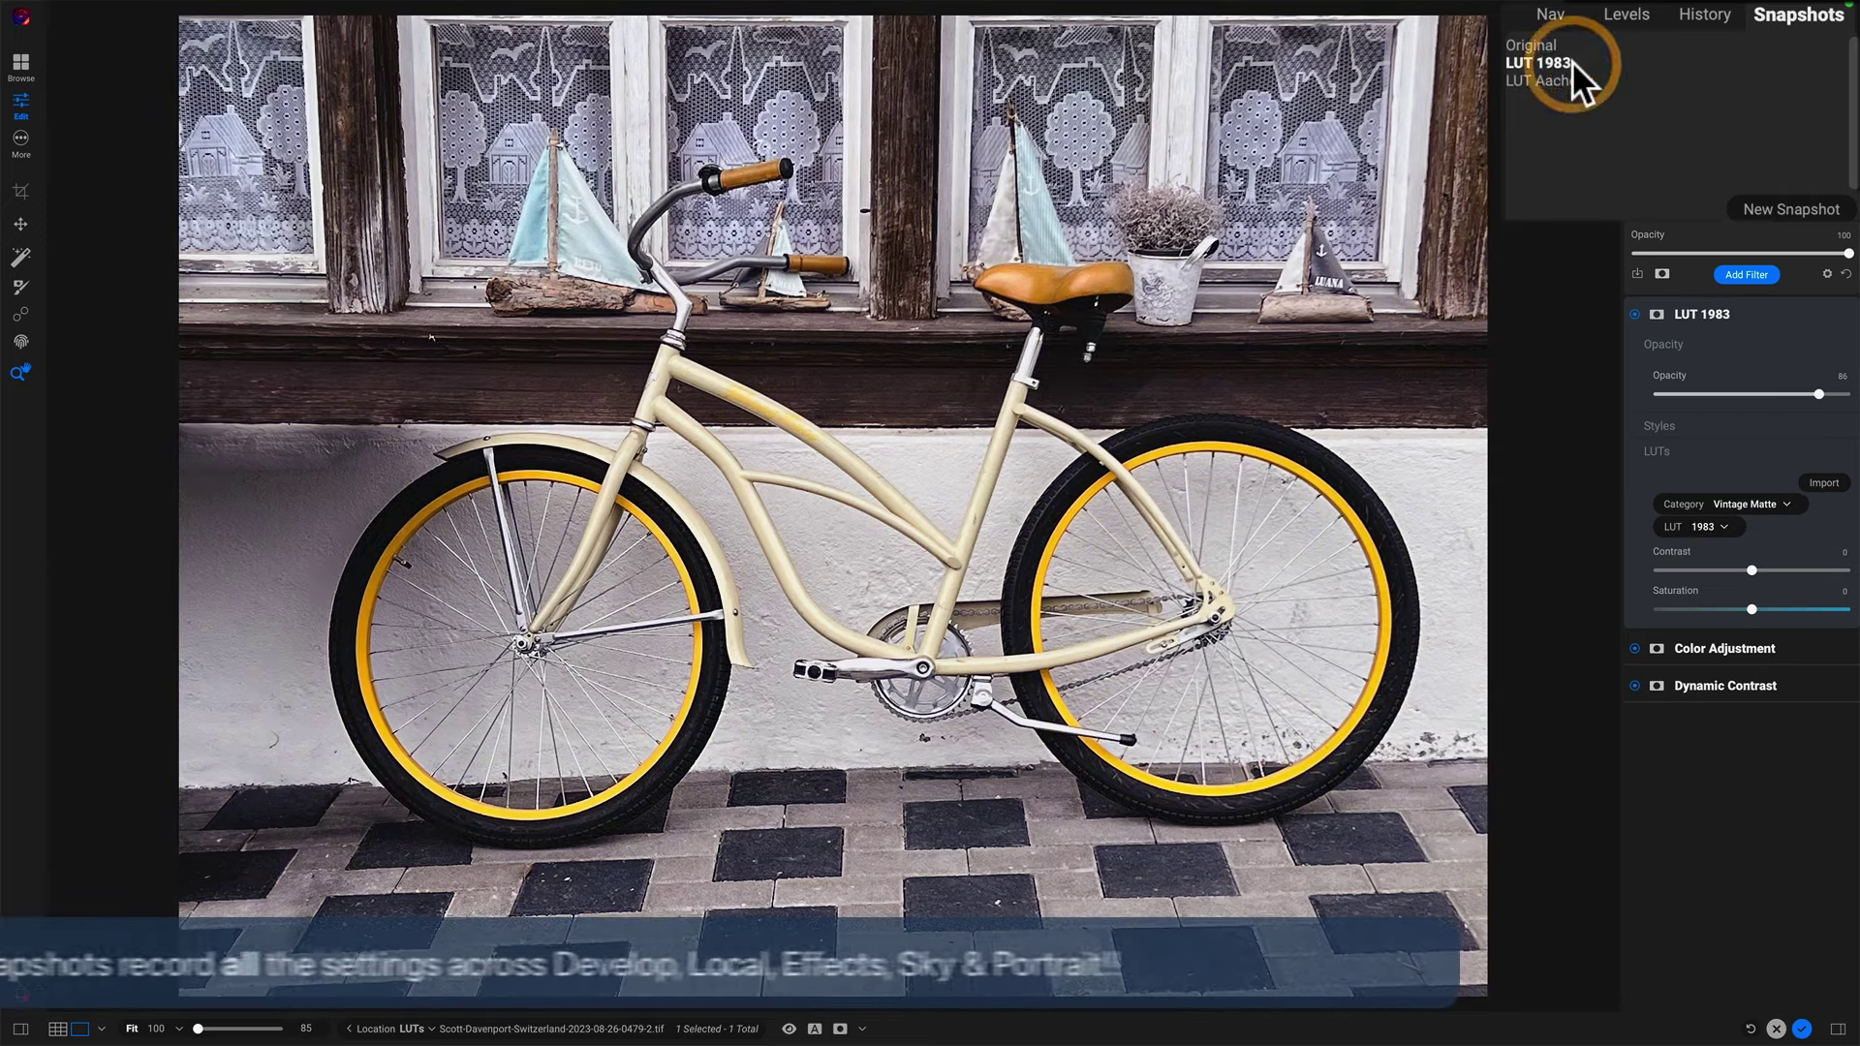
{"action": "left_click", "coordinate": [1573, 77]}
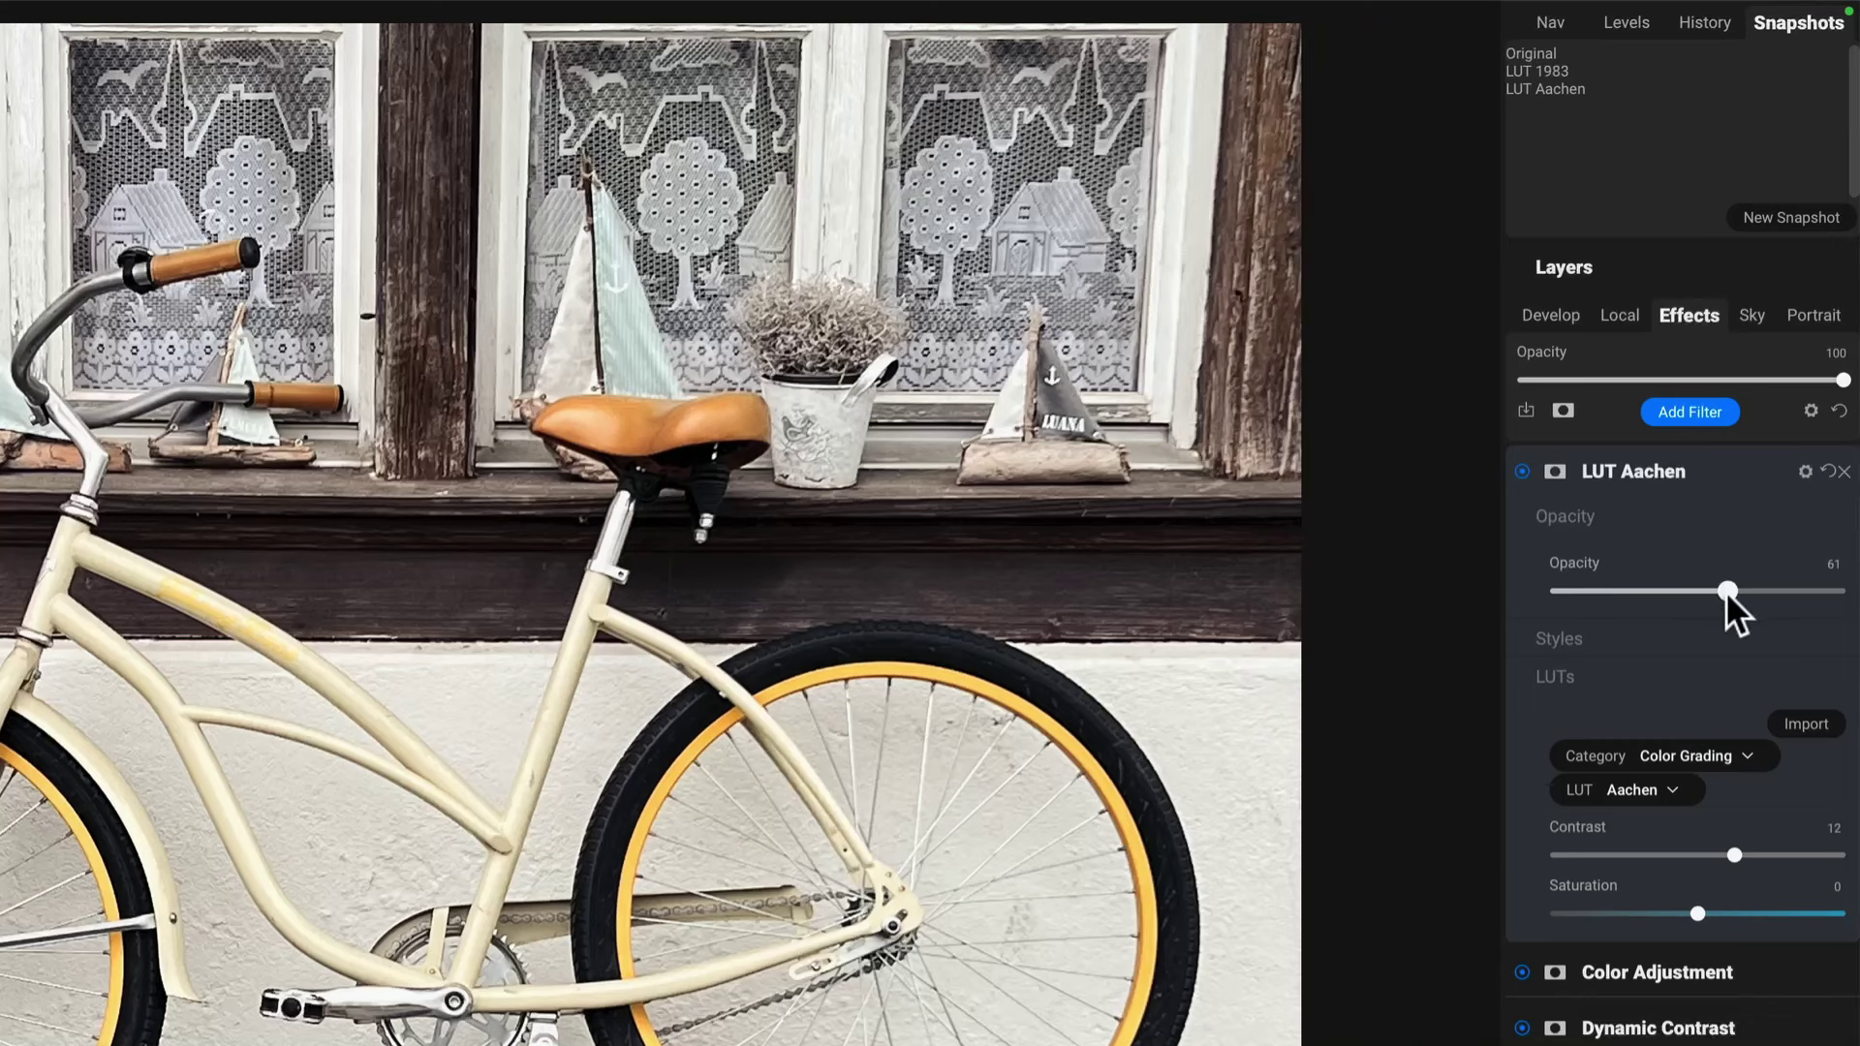
Step: Set Aachen opacity to 41 and saturation to 100, saved as snapshot 'LUT Aachen Variant'
{"action": "left_click_drag", "start_coordinate": [1727, 591], "coordinate": [1670, 591]}
{"action": "left_click", "coordinate": [1612, 912]}
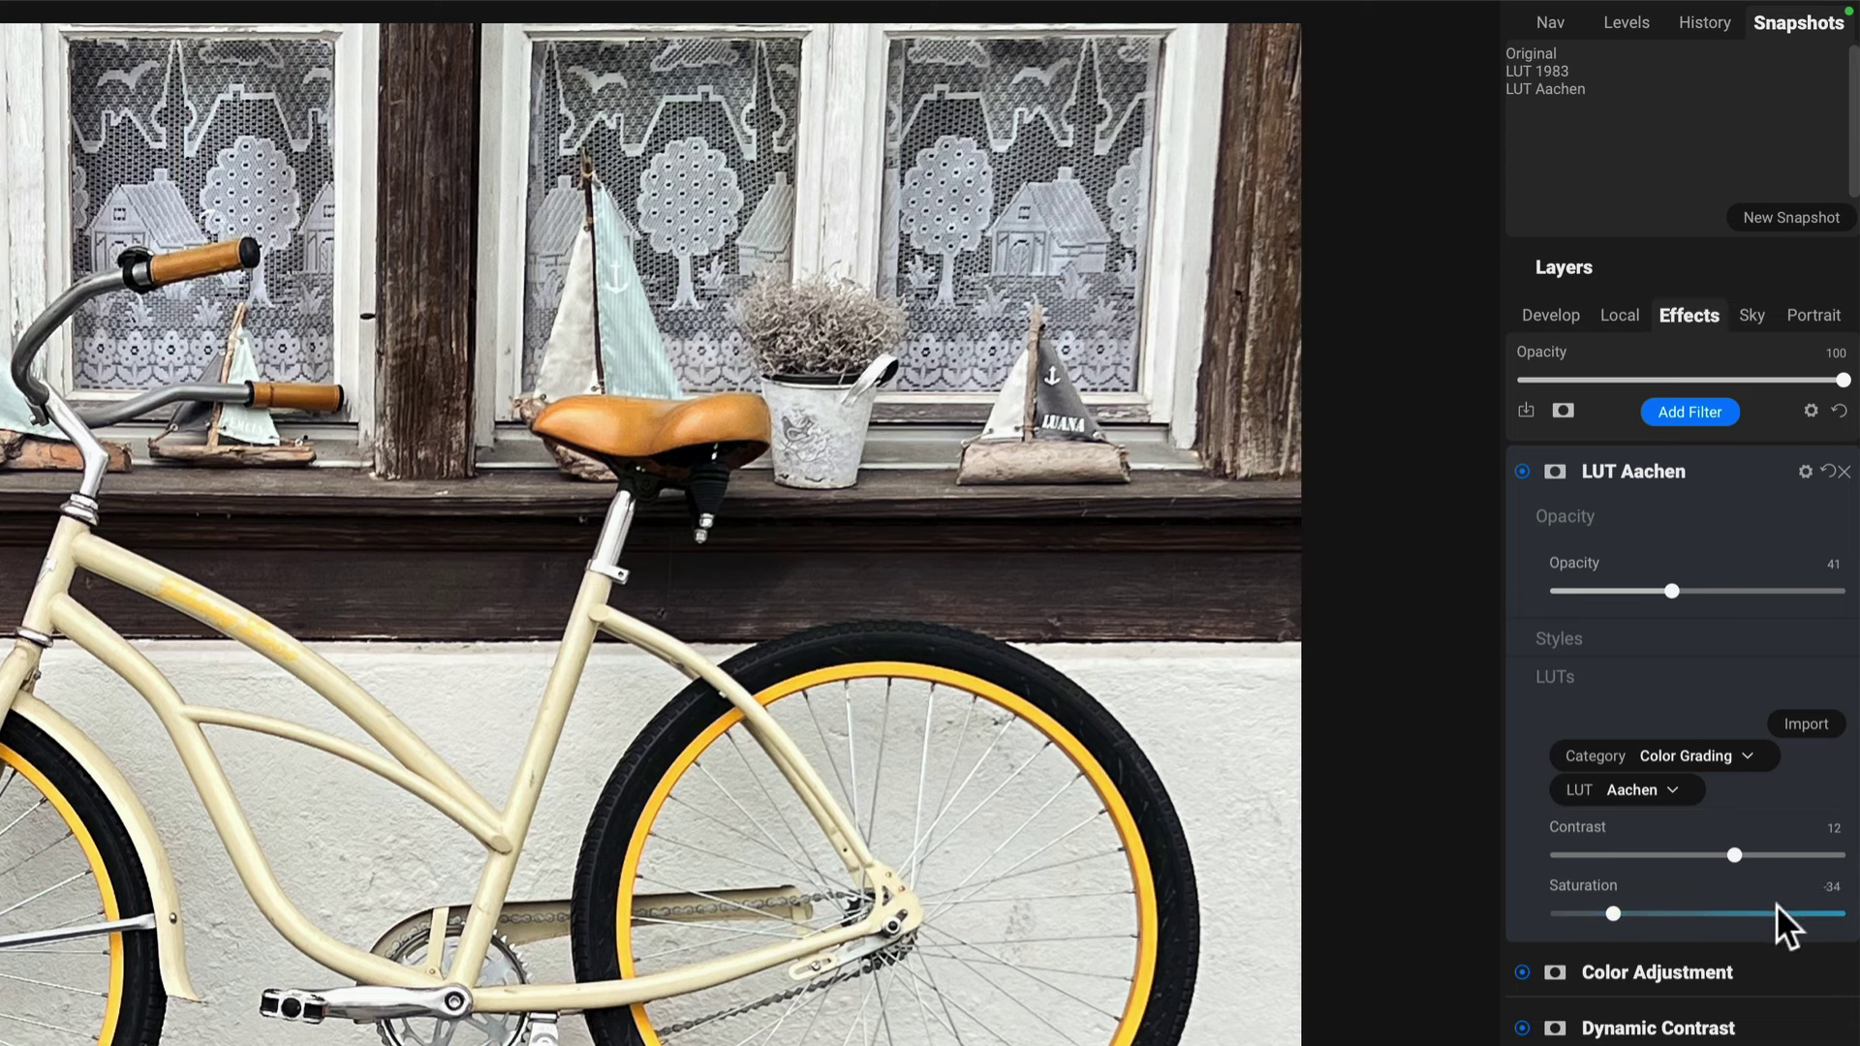
{"action": "left_click_drag", "start_coordinate": [1778, 912], "coordinate": [1840, 916]}
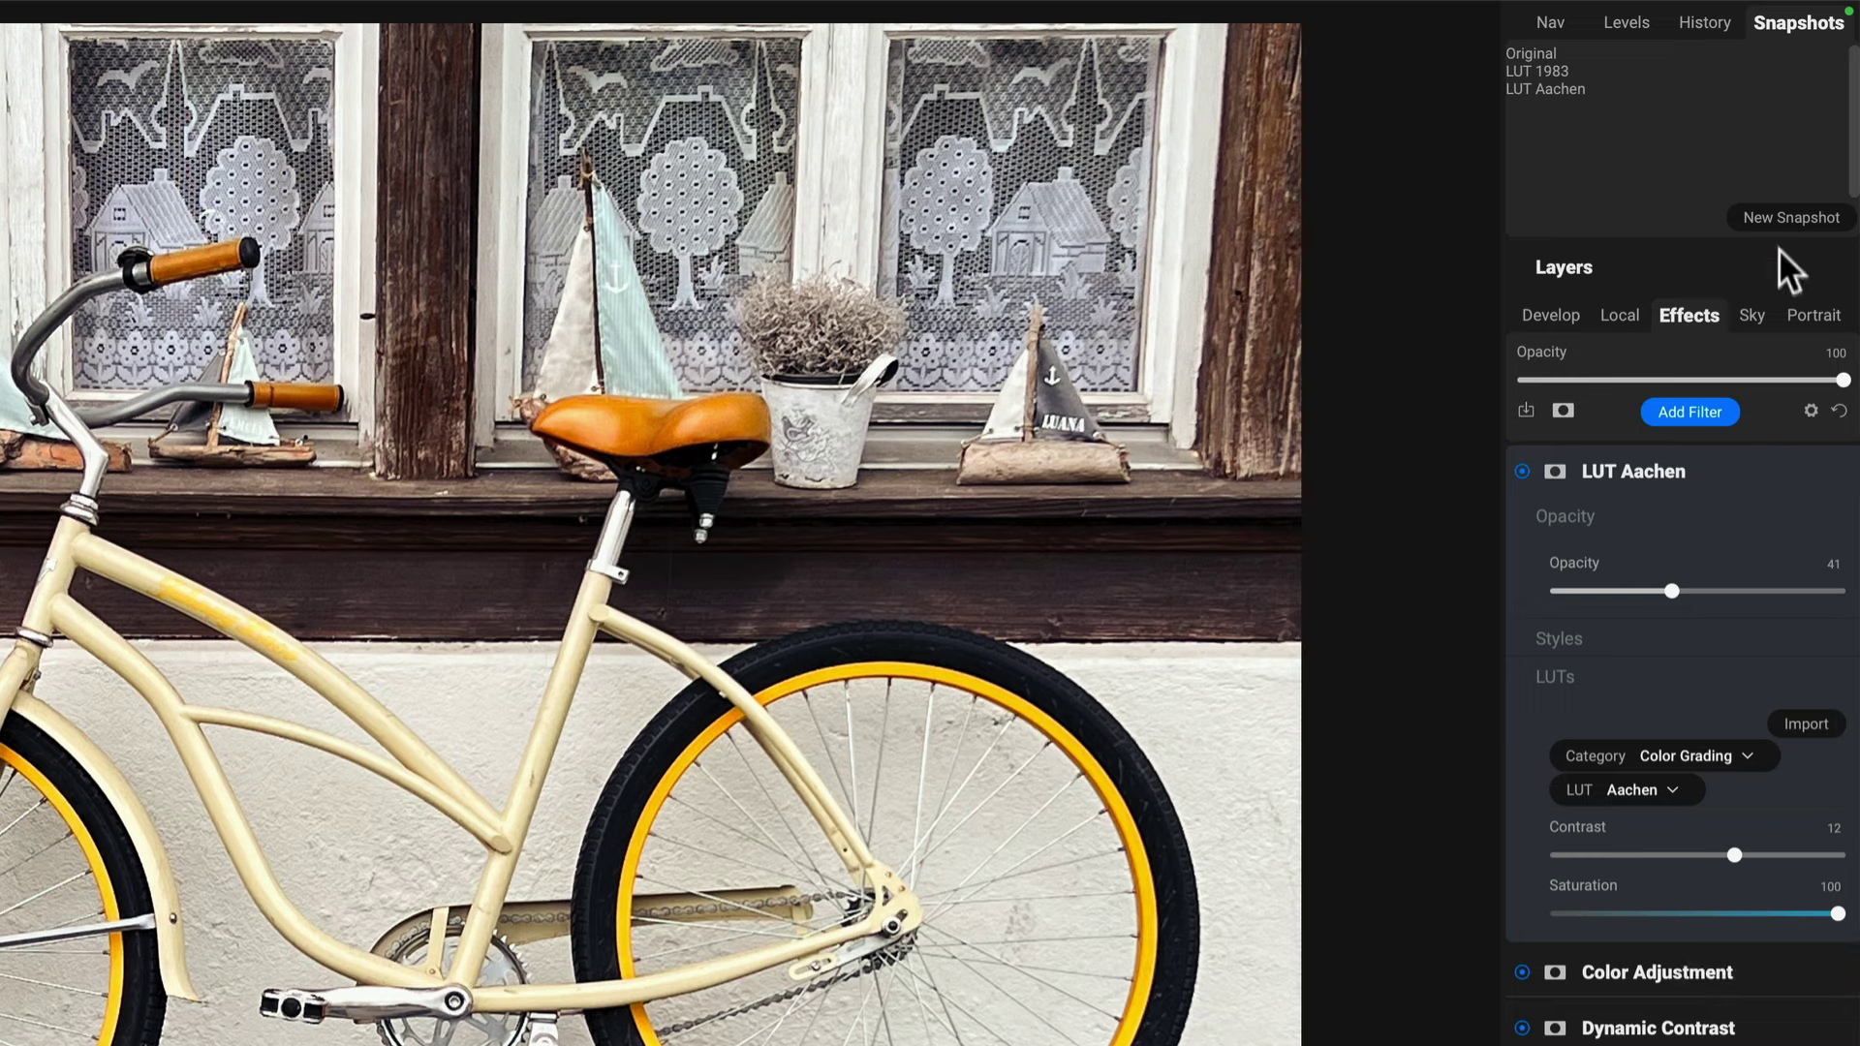
{"action": "left_click", "coordinate": [1779, 217]}
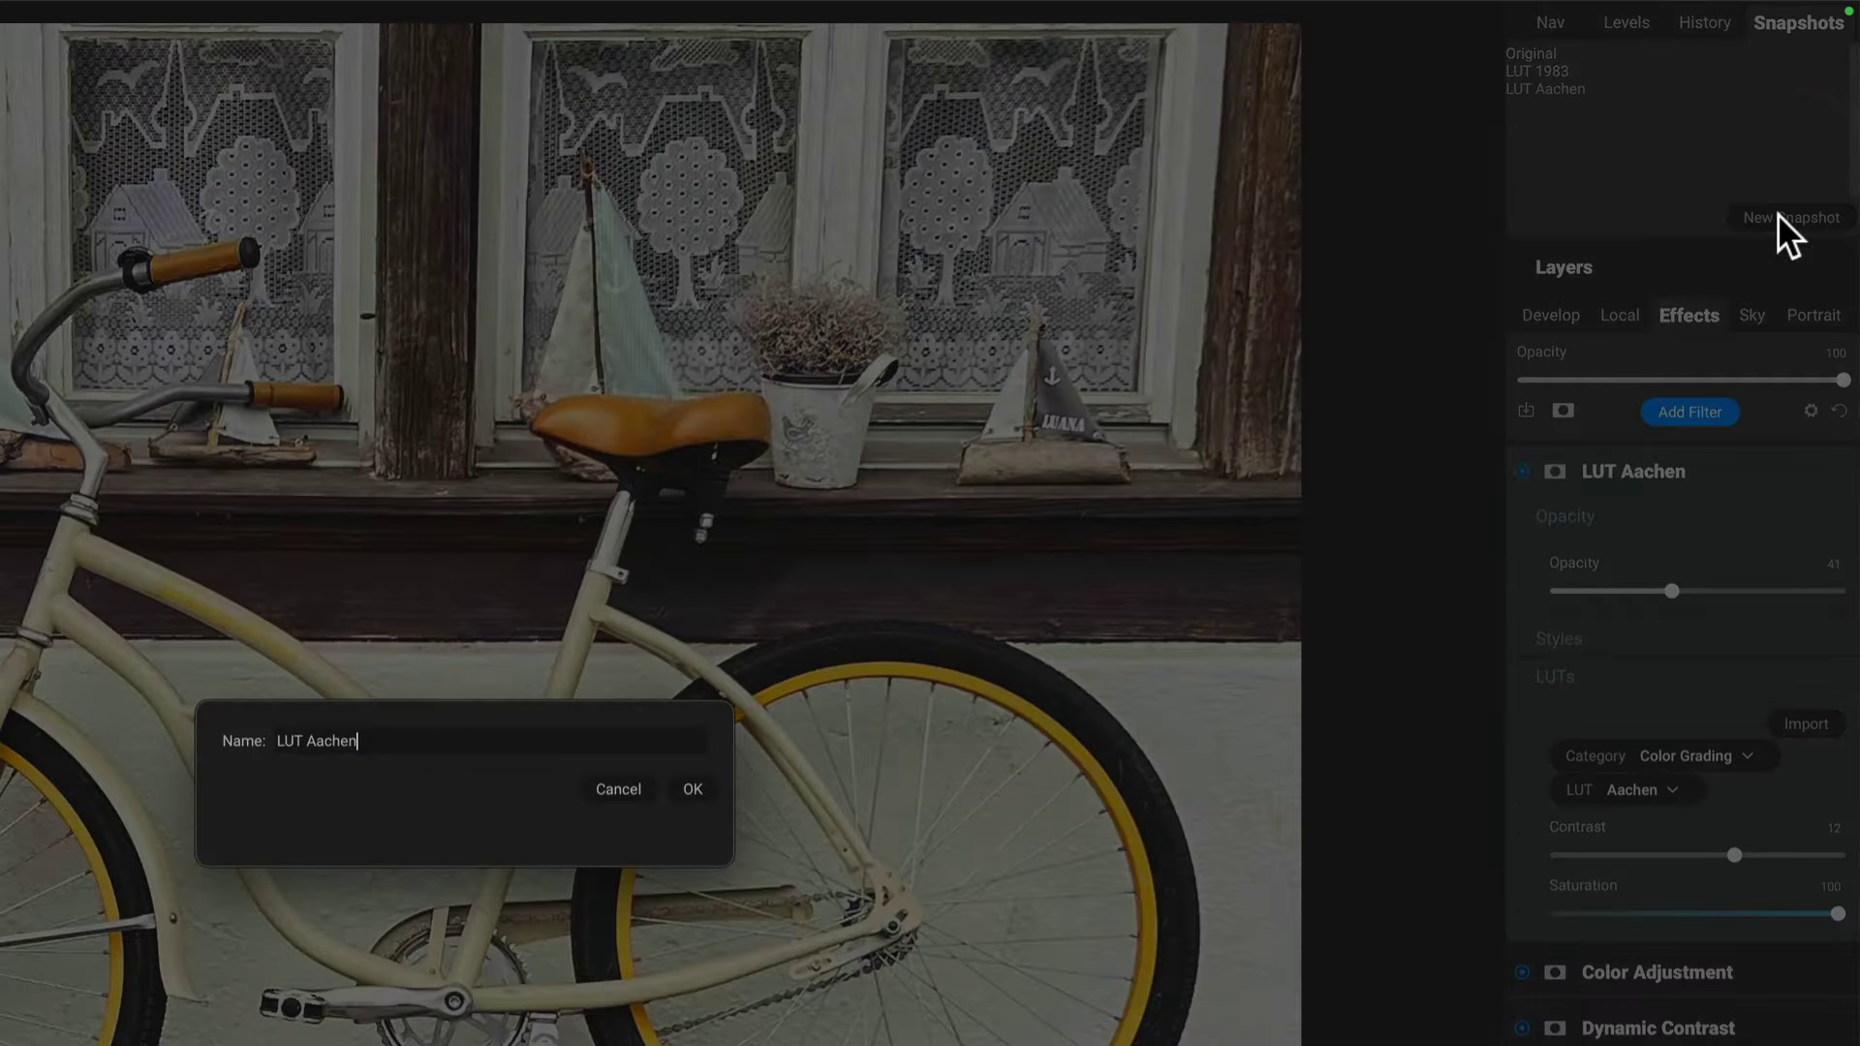
{"action": "key", "text": "Return"}
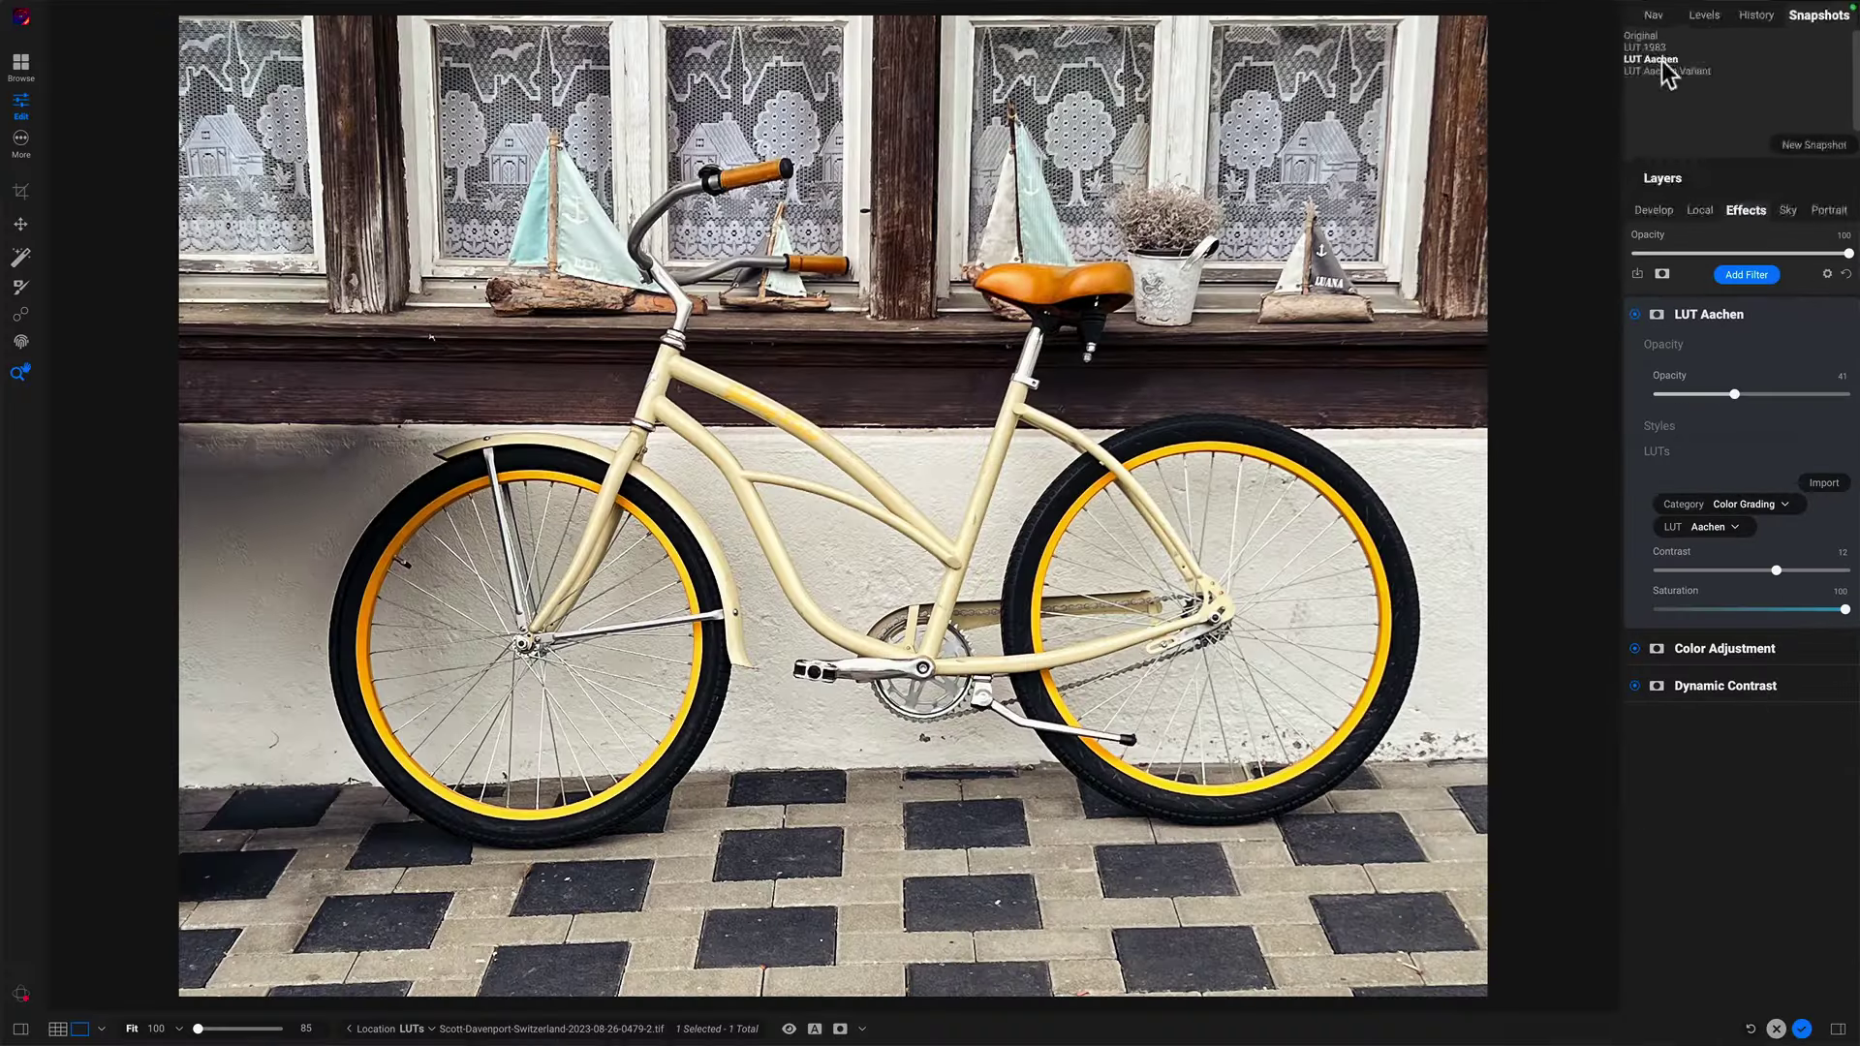
{"action": "left_click", "coordinate": [1555, 62]}
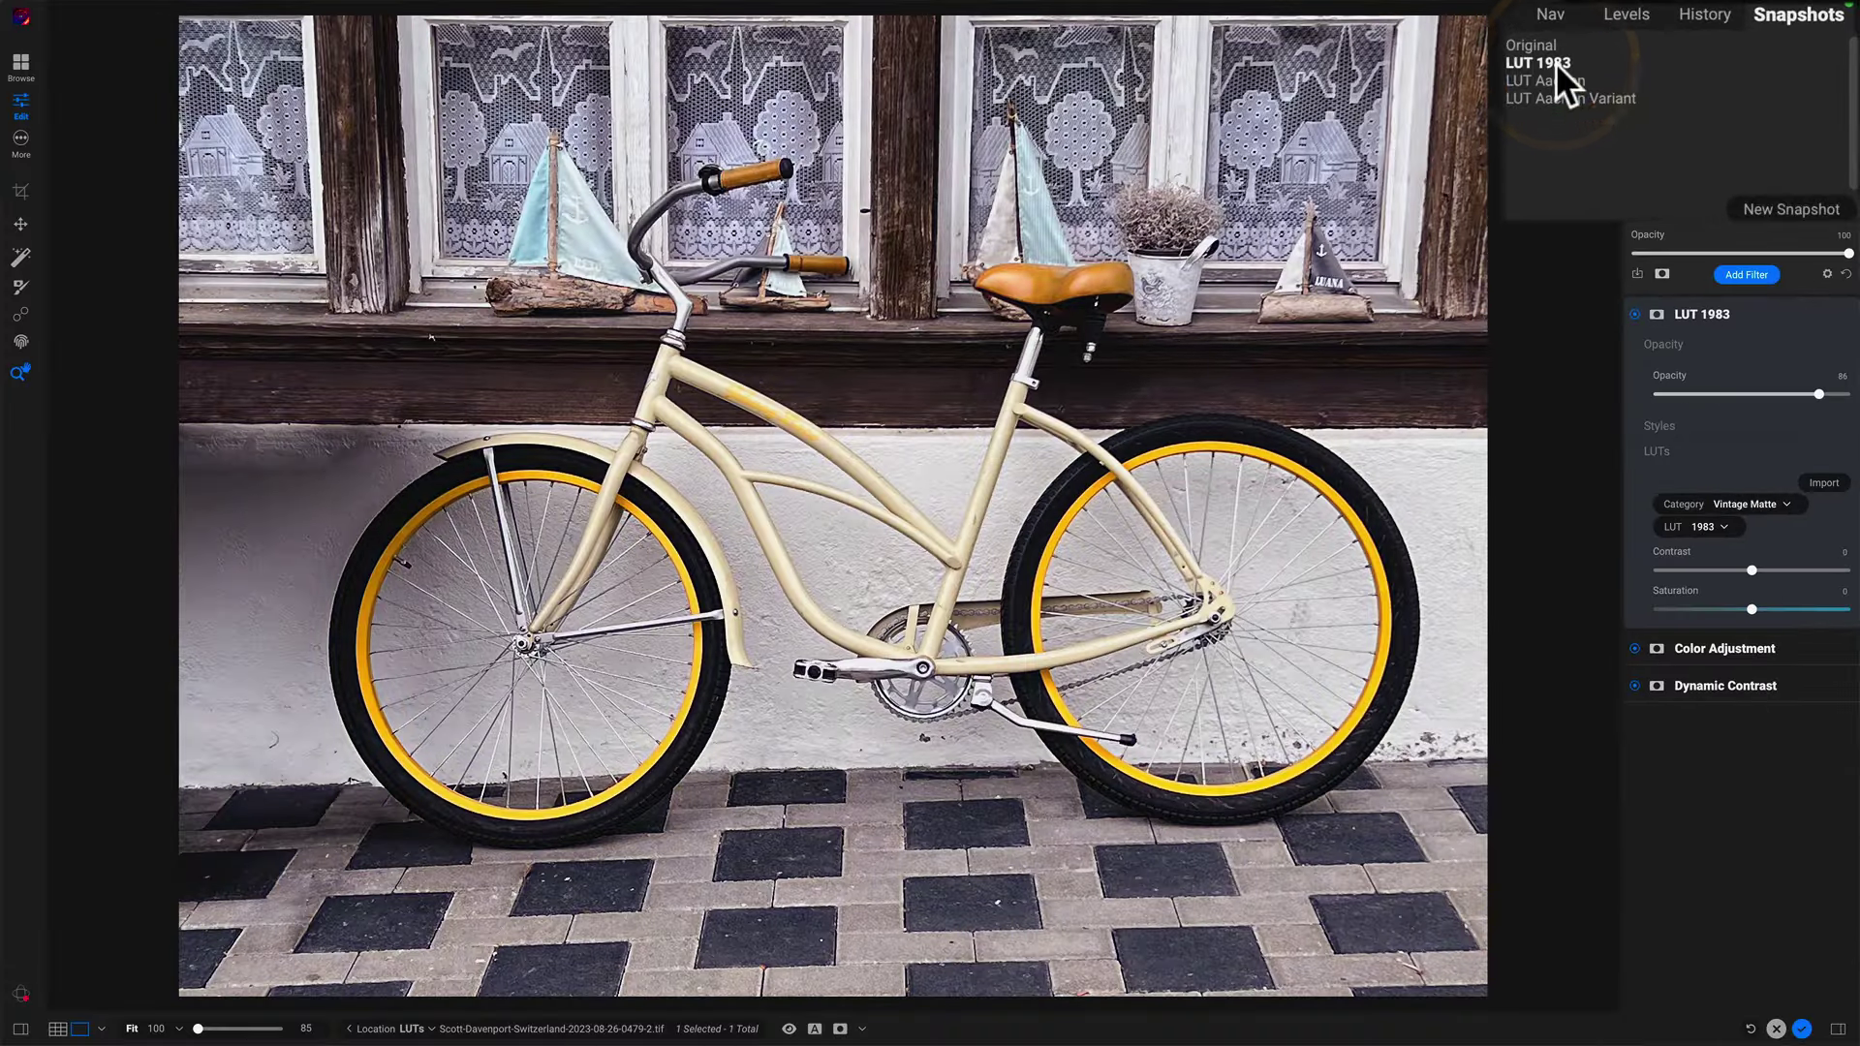
{"action": "left_click", "coordinate": [1561, 78]}
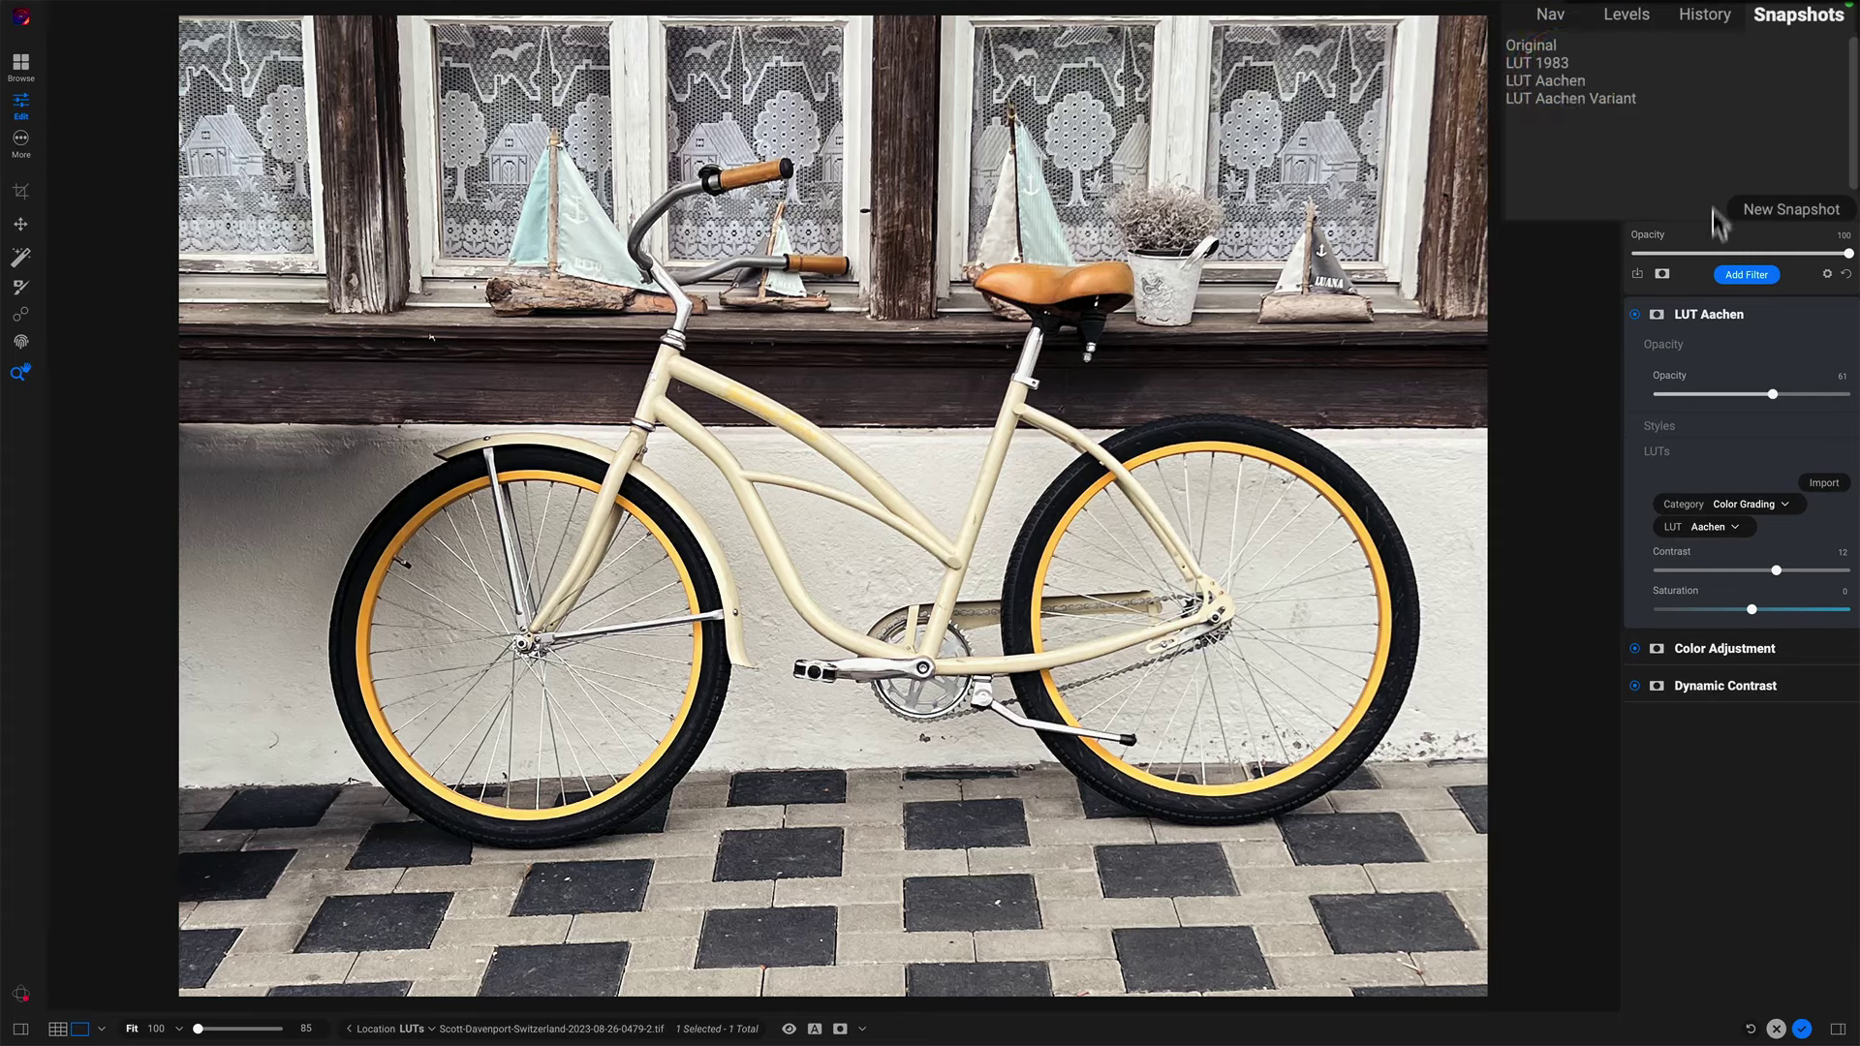
{"action": "left_click", "coordinate": [1613, 97]}
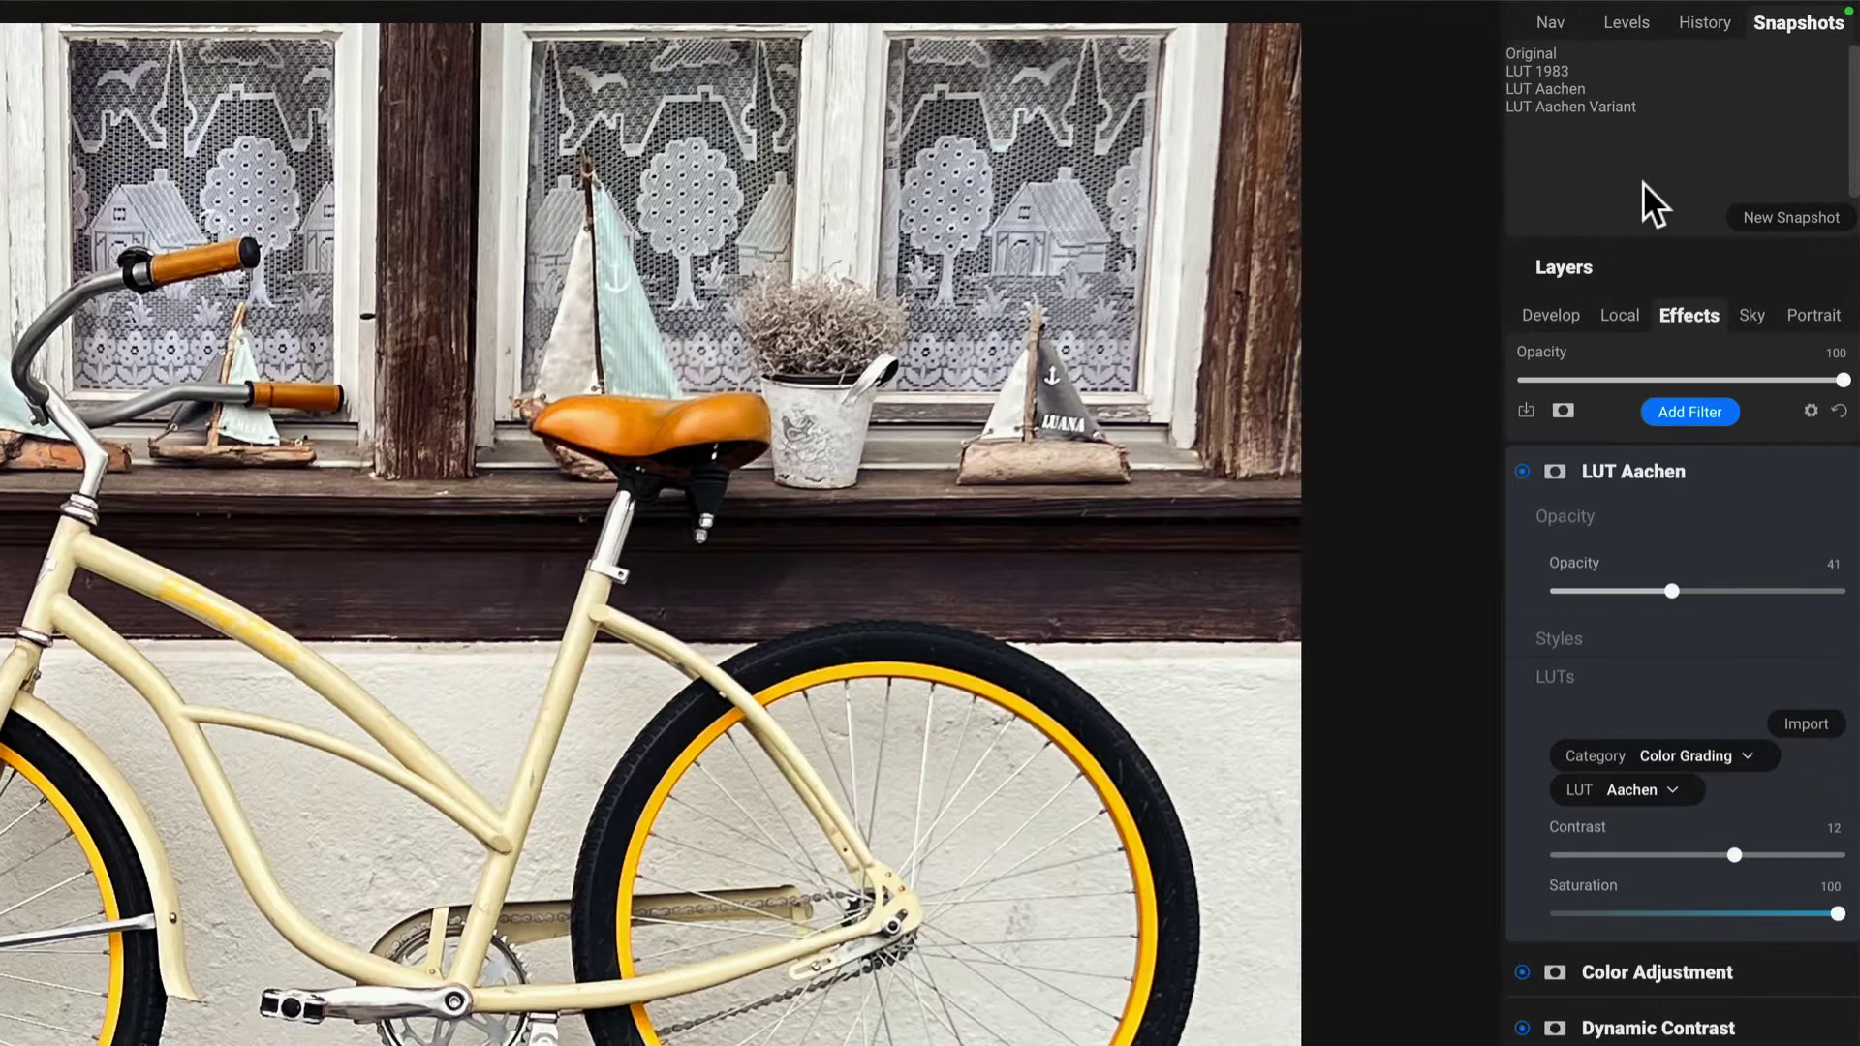
Step: Check the LUT Aachen snapshot's options, then switch from LUT Aachen back to LUT 1983
{"action": "right_click", "coordinate": [1573, 85]}
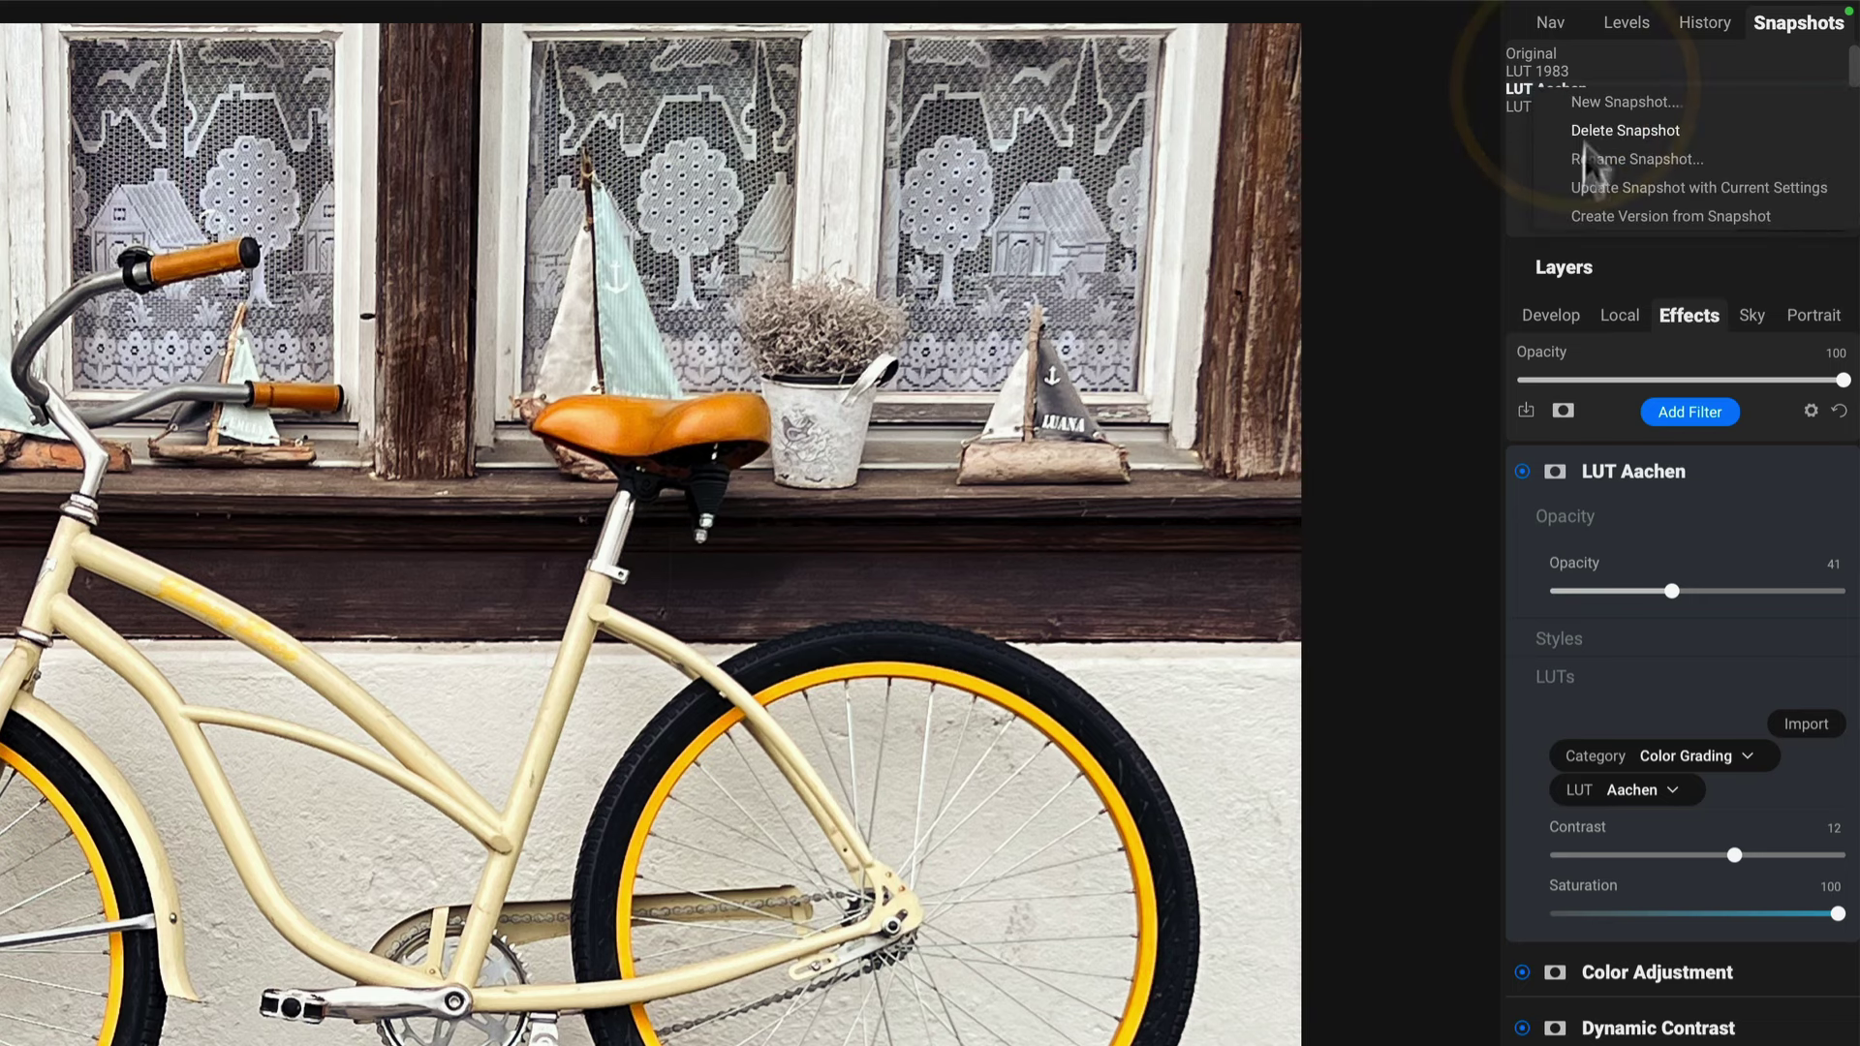
{"action": "left_click", "coordinate": [1517, 162]}
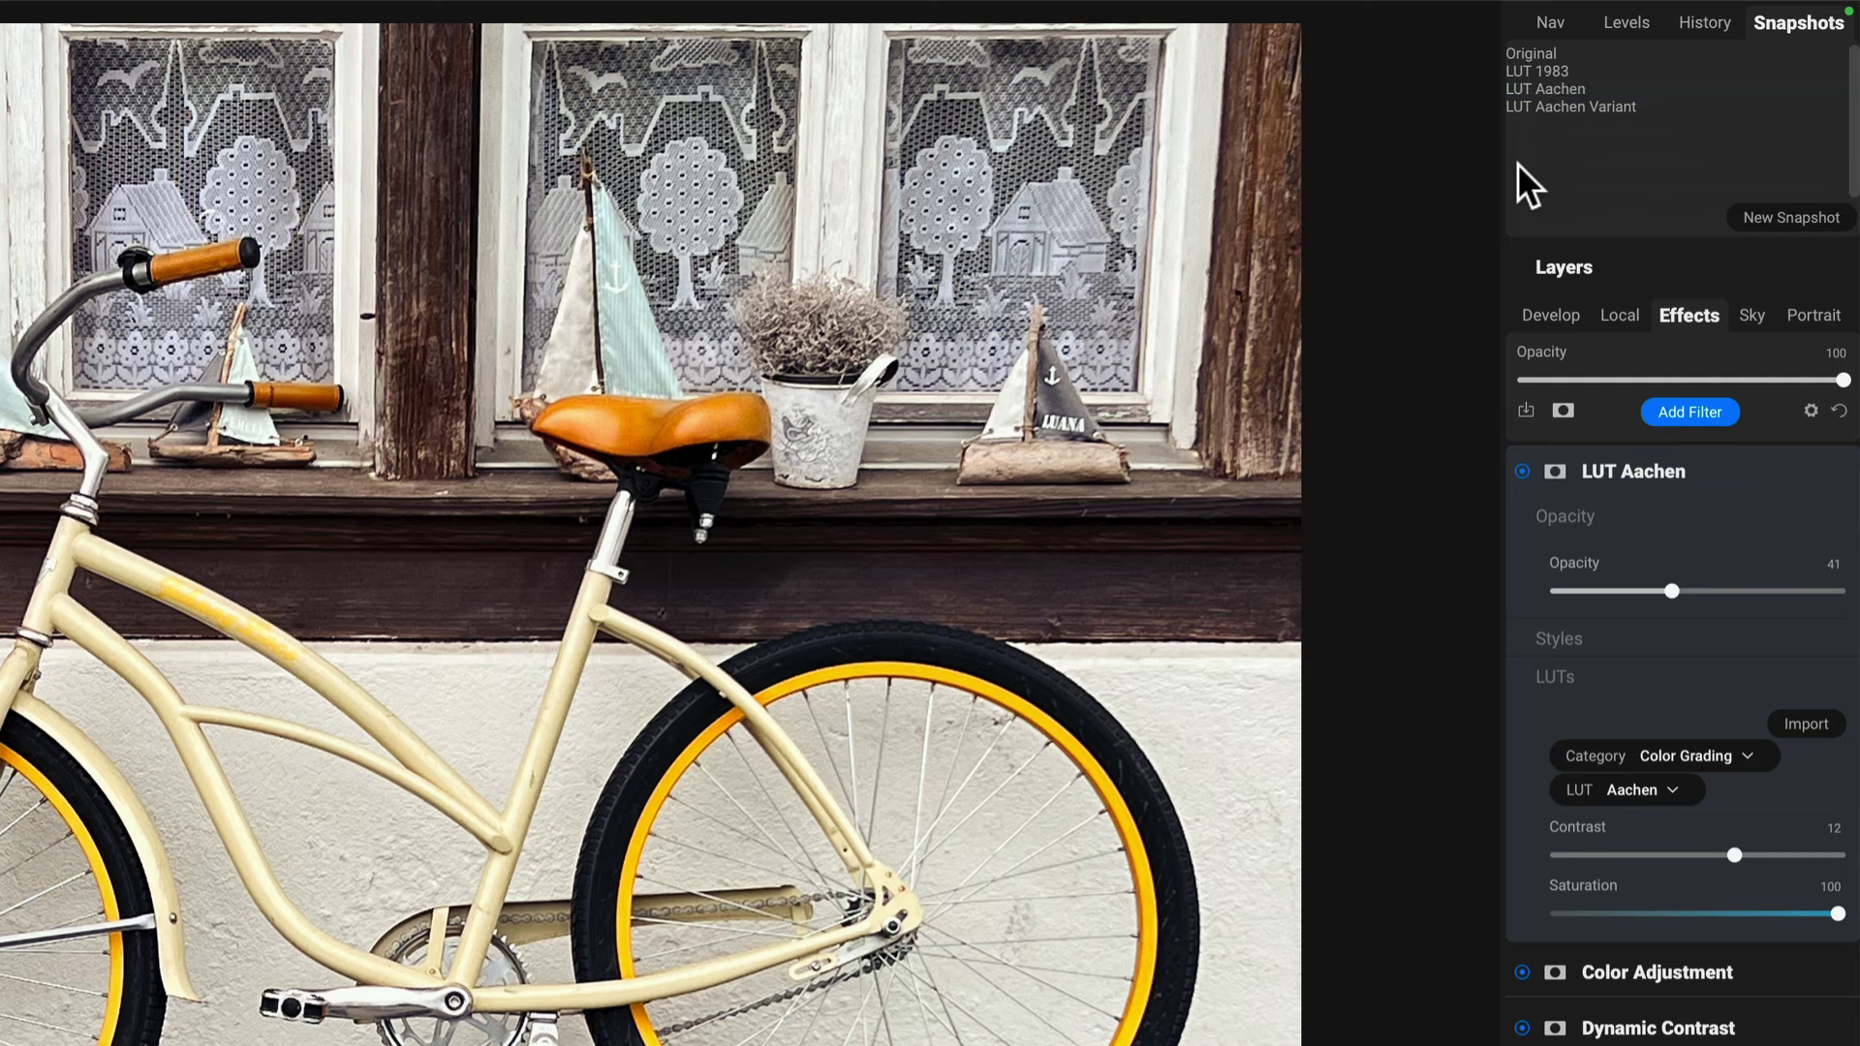
{"action": "left_click", "coordinate": [1543, 90]}
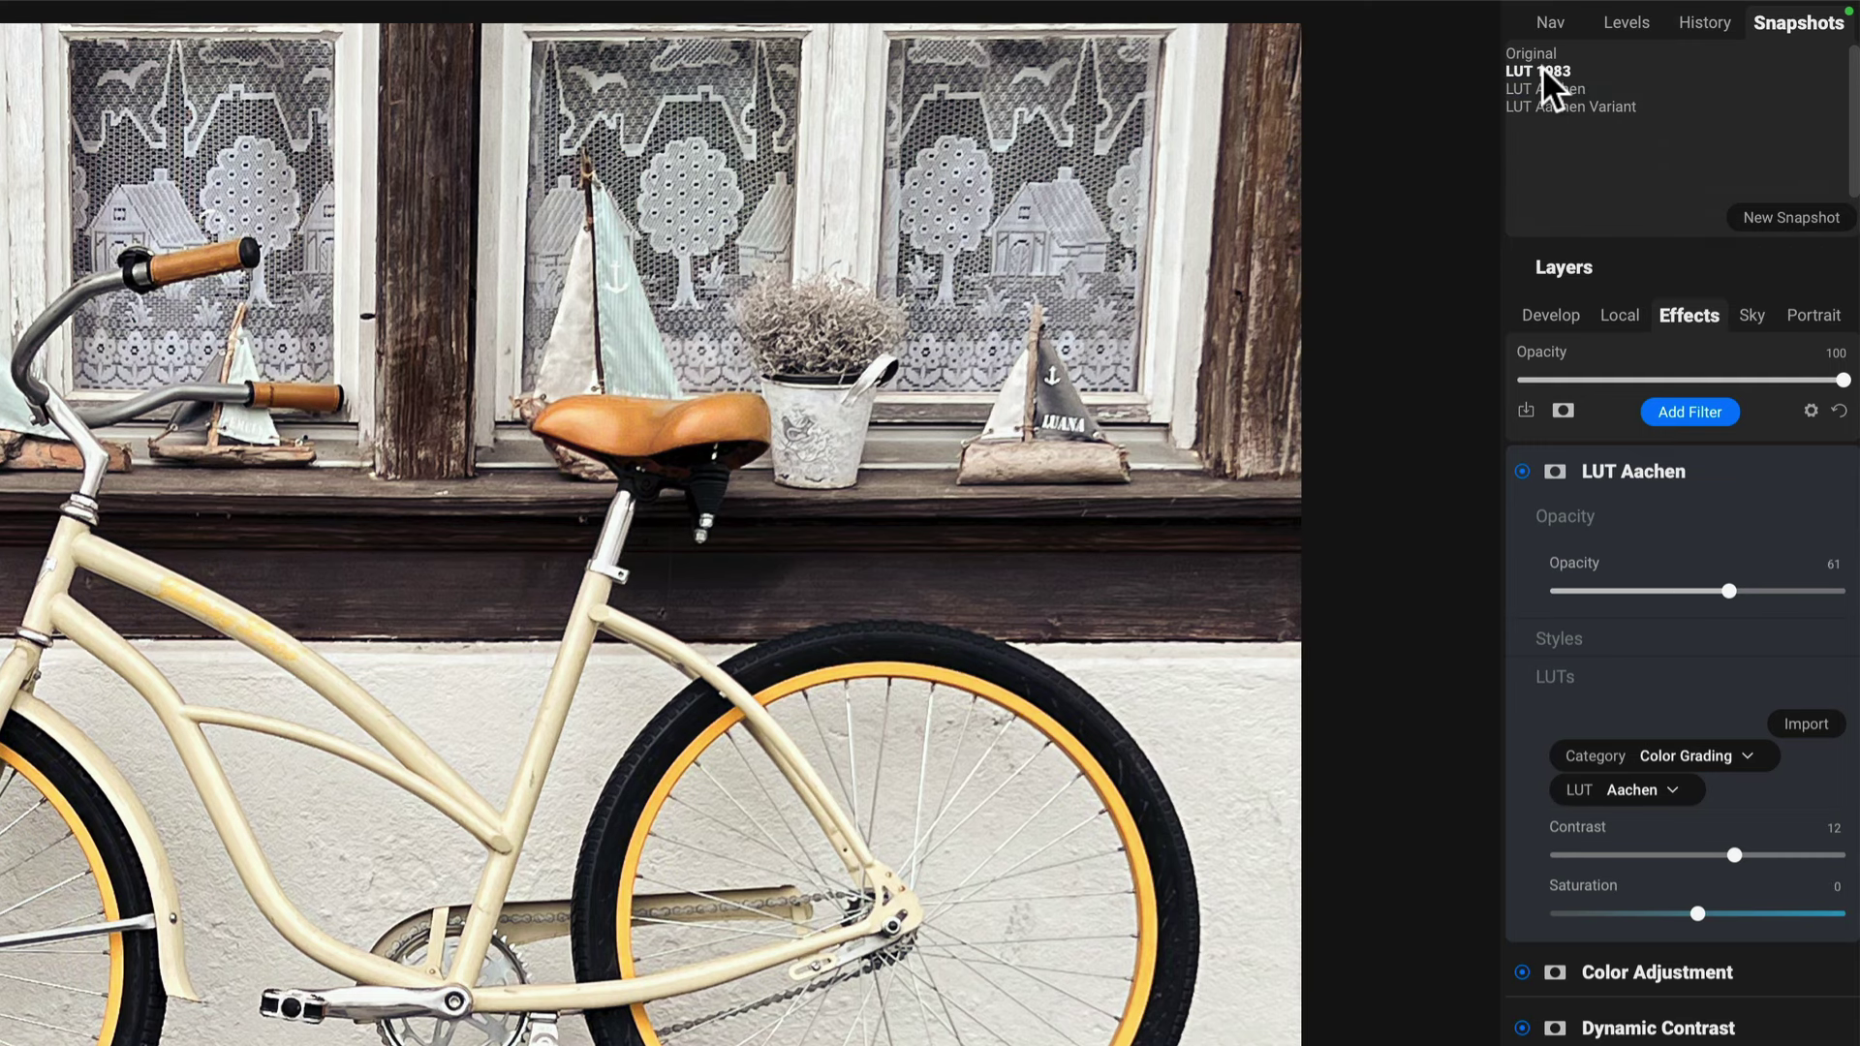
{"action": "left_click", "coordinate": [1542, 66]}
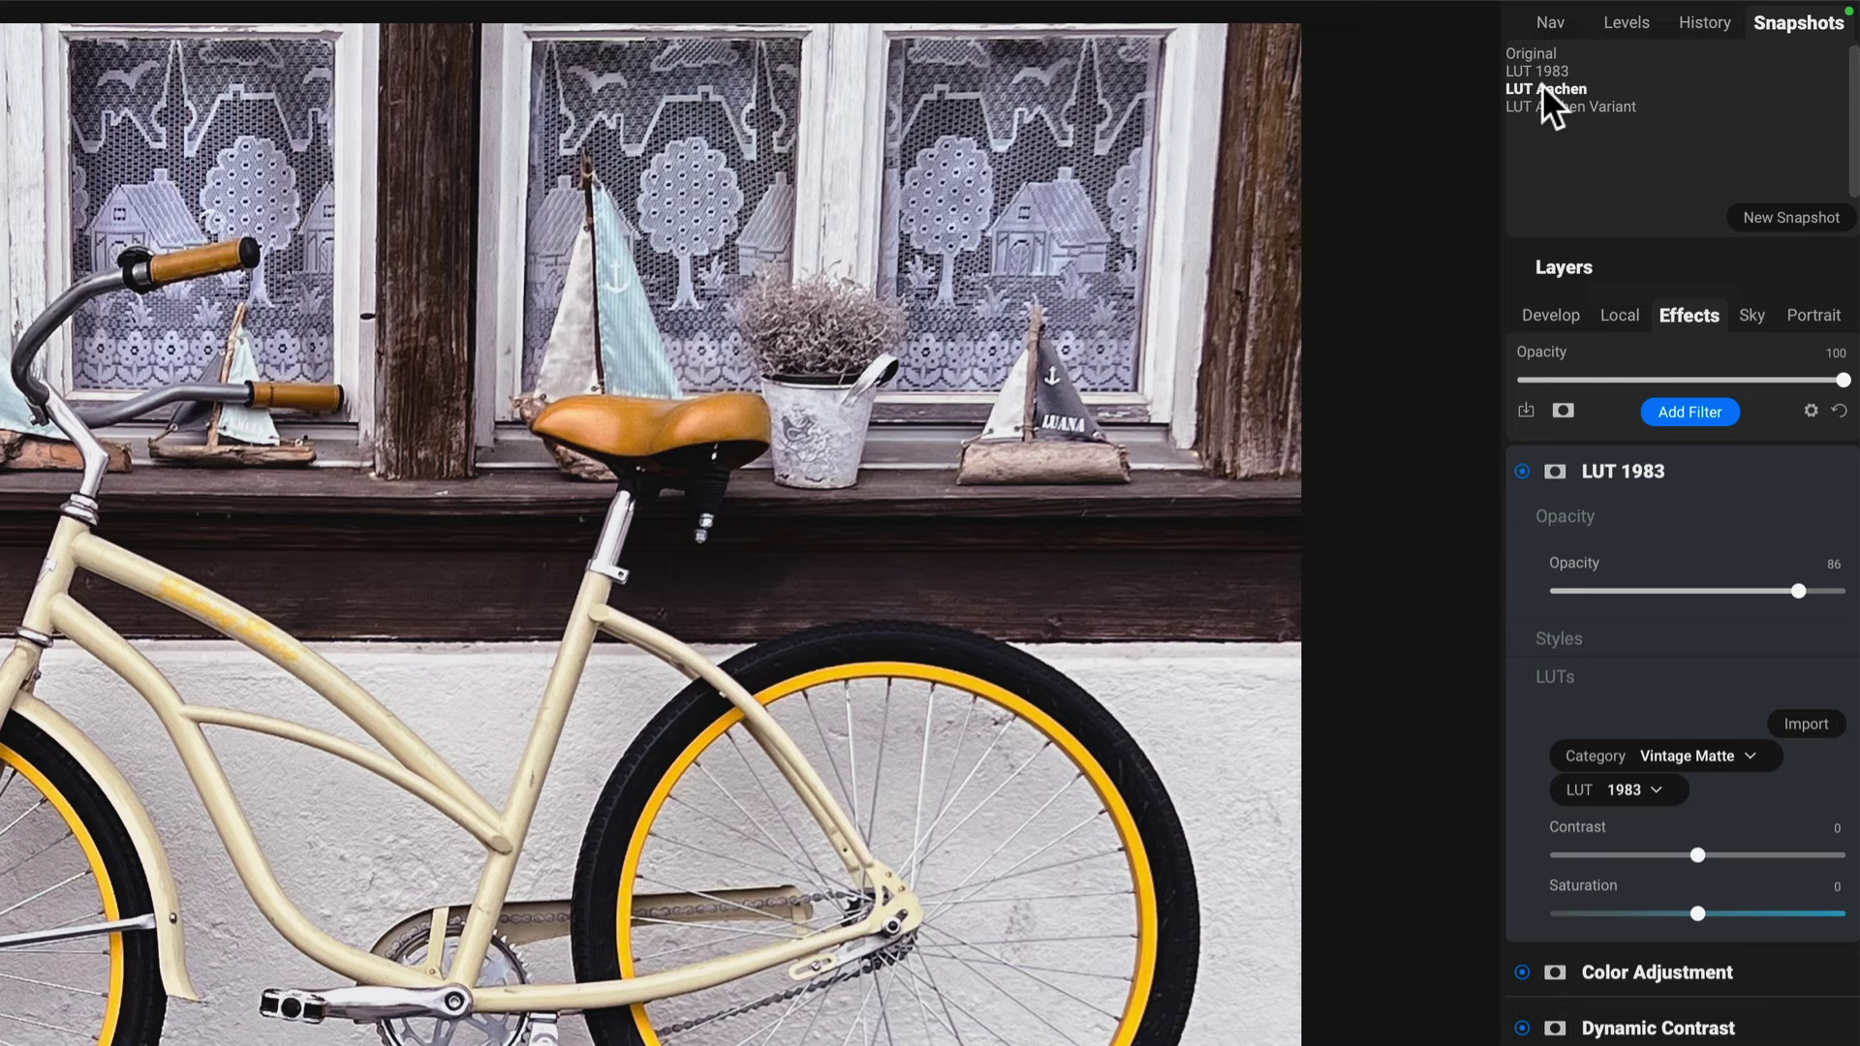